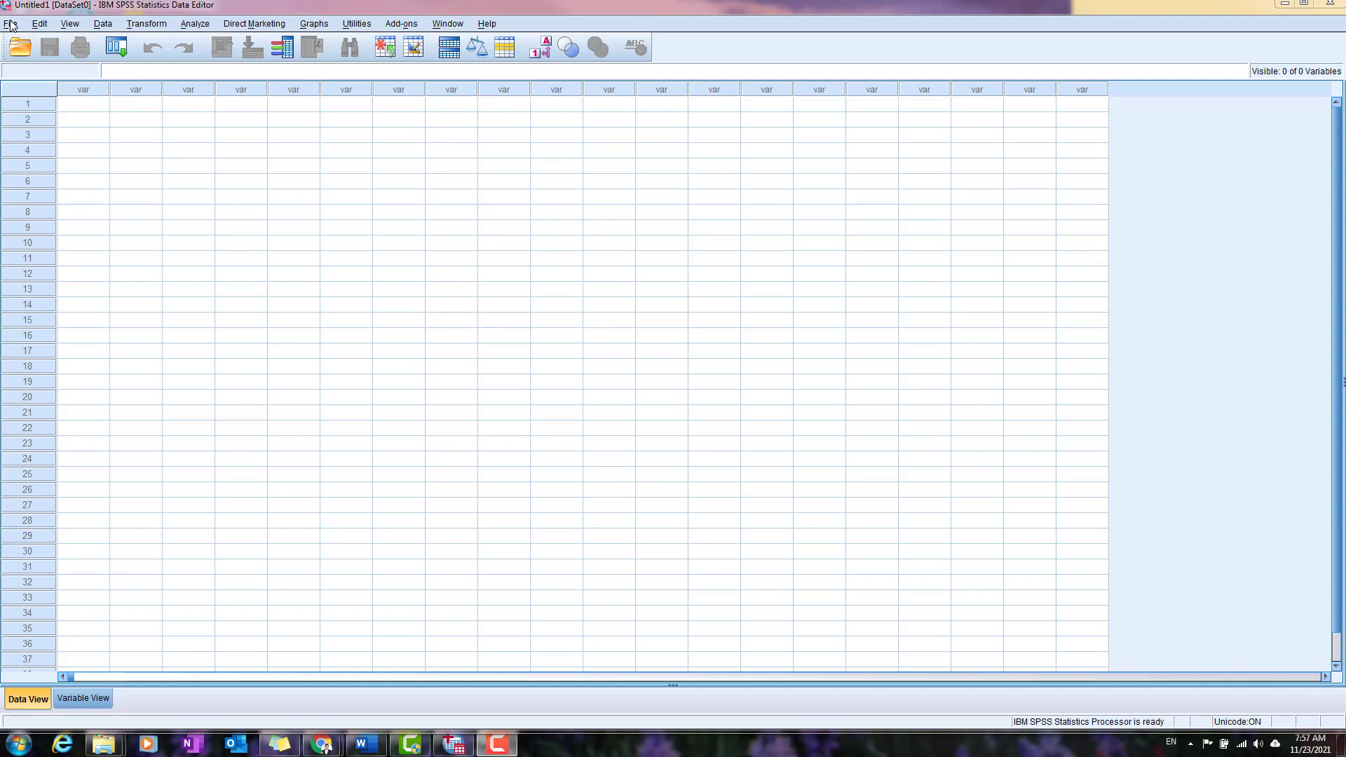
Switch to the SBE13e_DATAfiles_CH09 folder in Windows Explorer and open the GolfTest workbook in Excel.
mouse_move(115, 742)
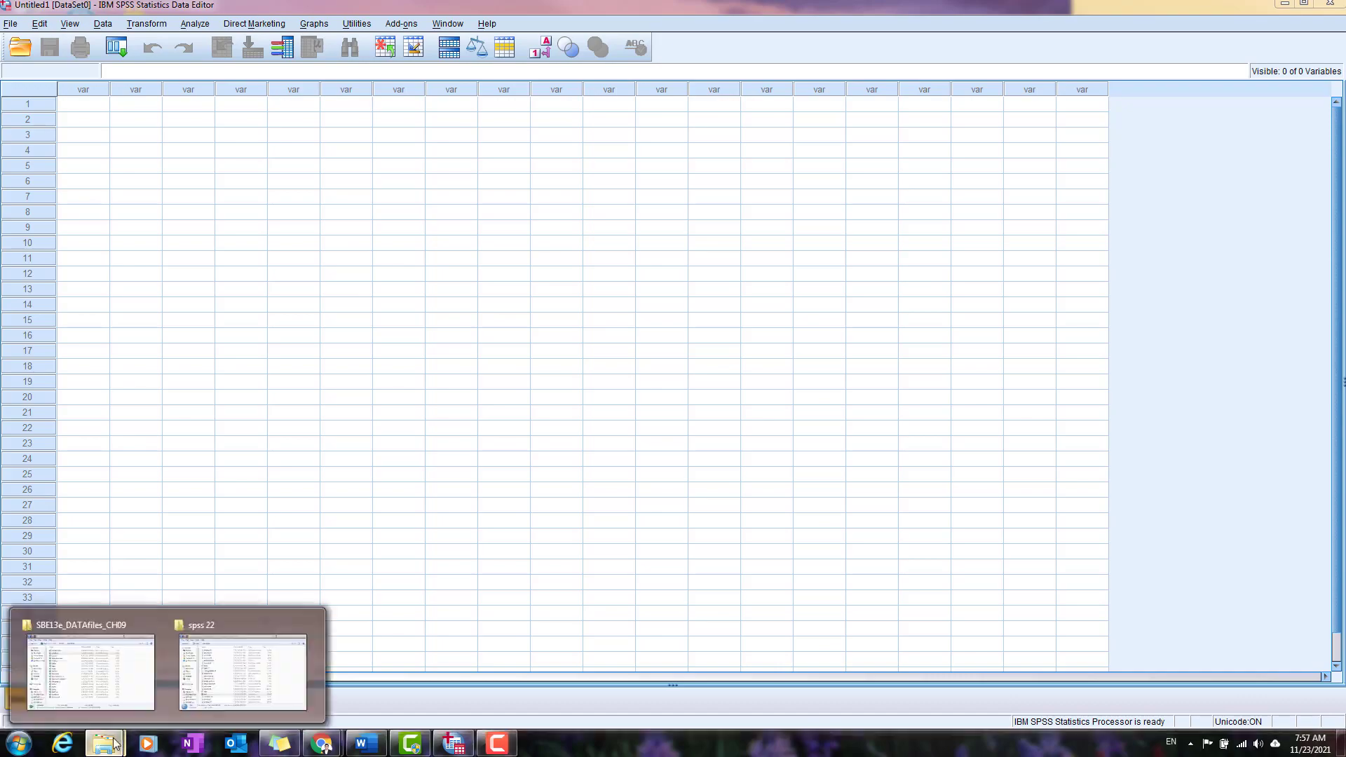
click(119, 663)
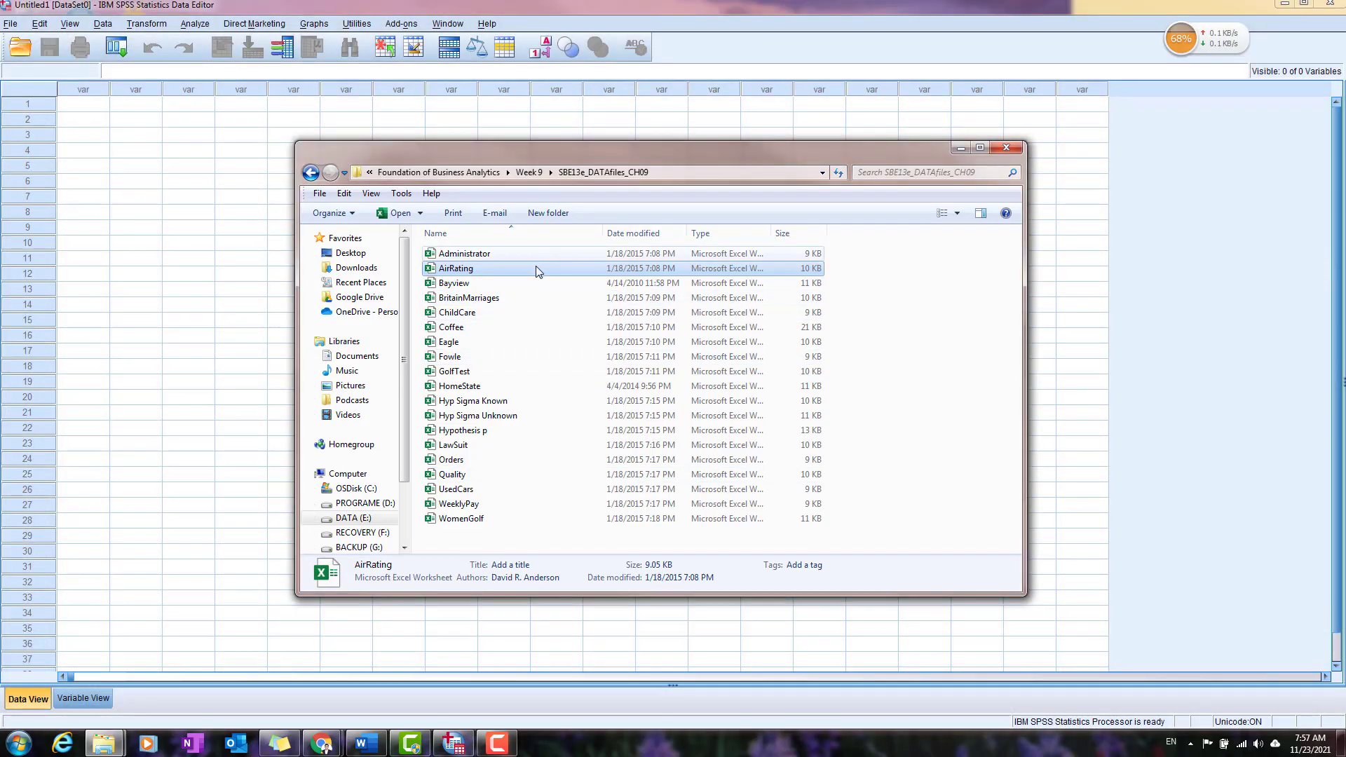
double_click(509, 371)
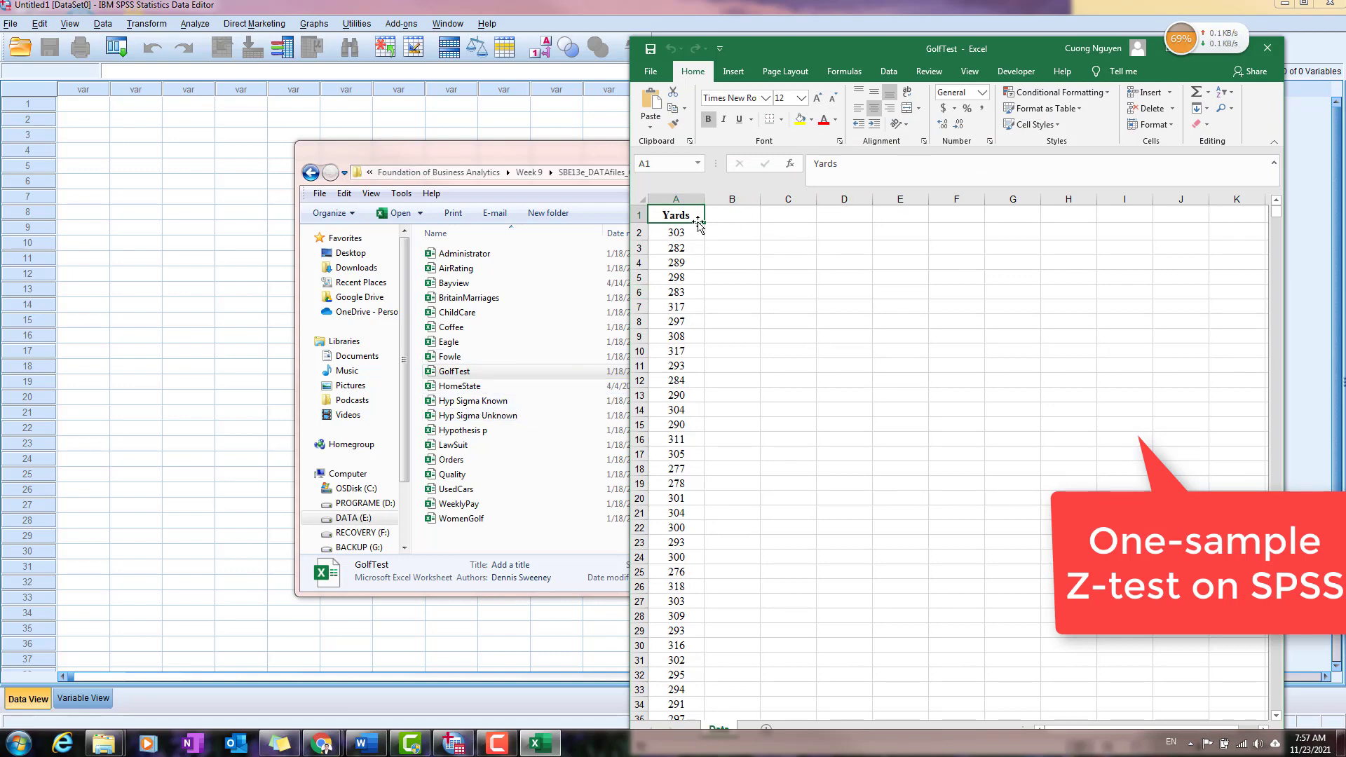
Examine the Yards column from its header to the last data row, close the workbook and return to SPSS.
scroll(676, 309, down, 3)
click(685, 288)
key(Down)
key(Down)
key(Down)
key(Down)
key(Down)
key(Down)
key(Down)
key(Down)
key(Down)
key(Down)
key(Down)
key(Down)
key(Down)
key(Down)
key(Down)
key(Down)
key(Down)
key(Down)
key(Down)
key(Down)
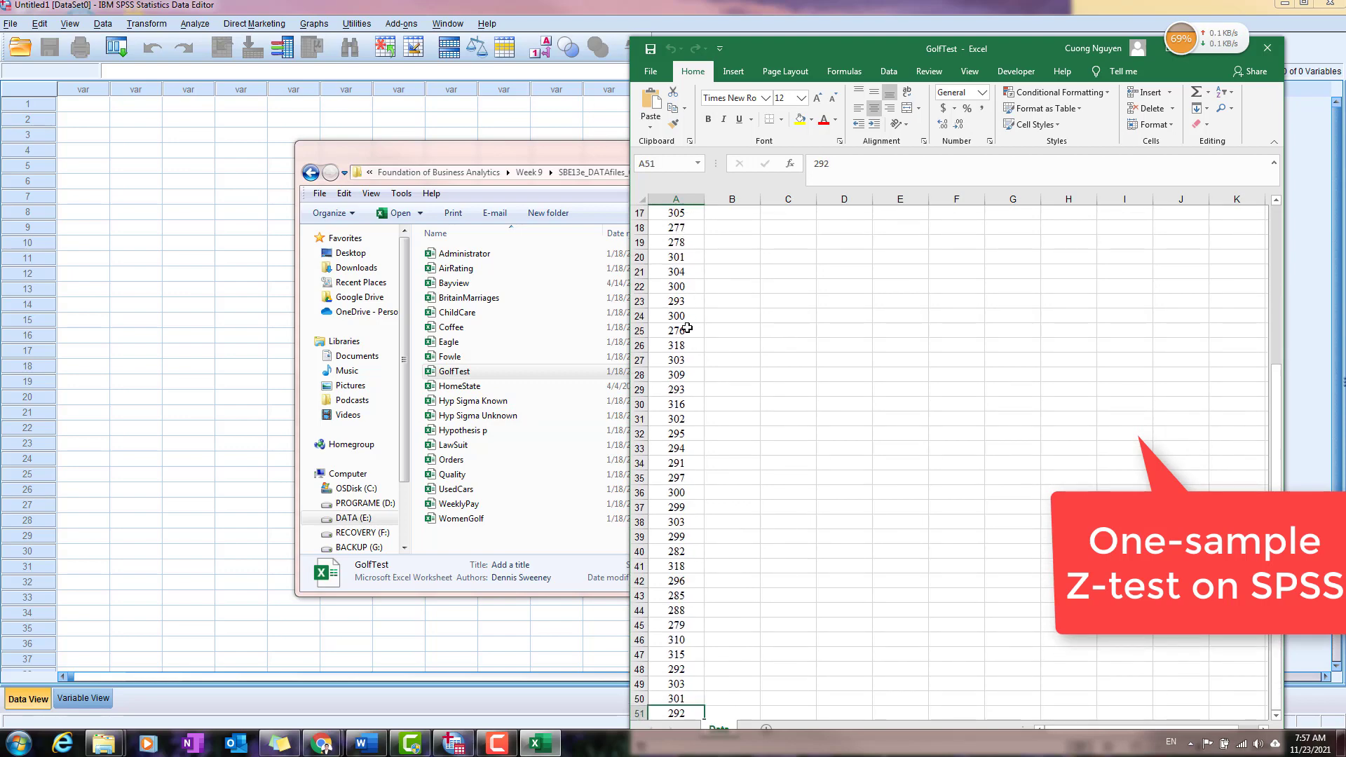
scroll(687, 329, up, 5)
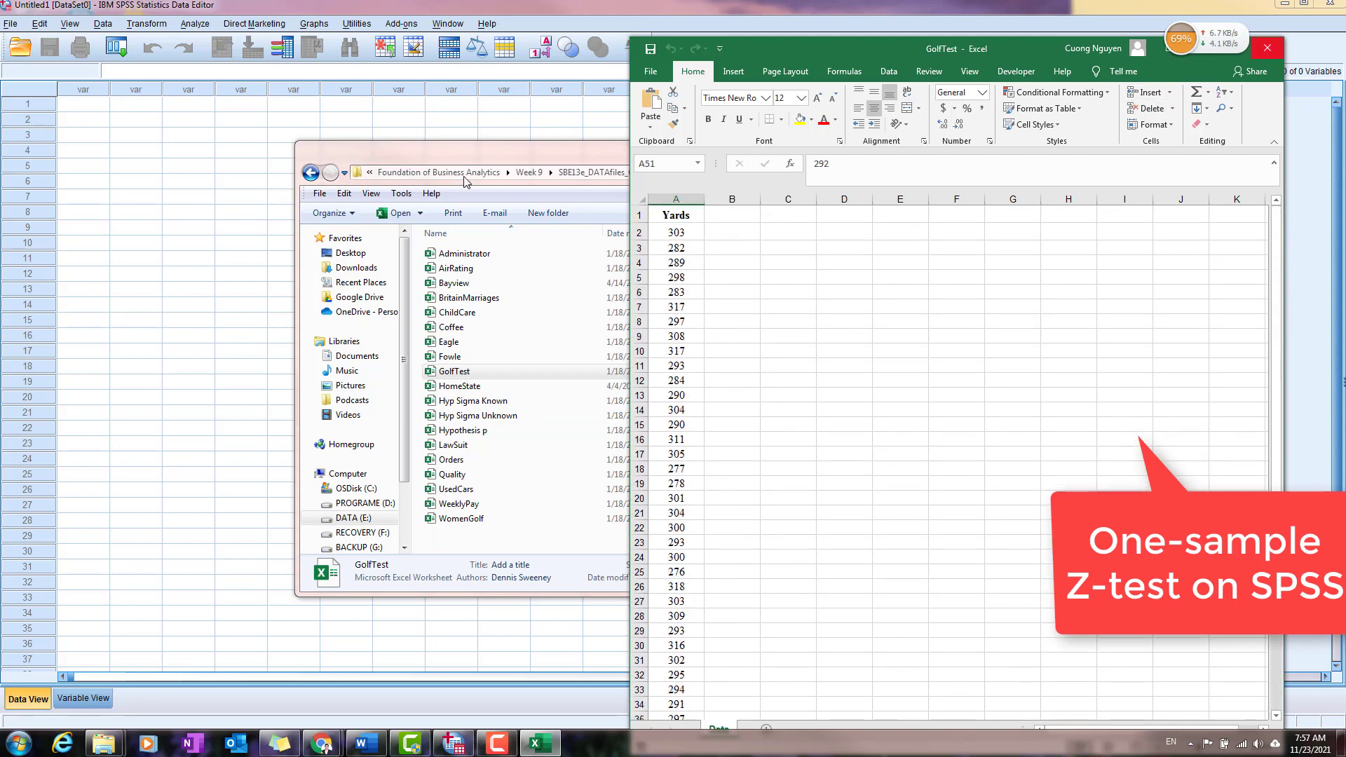
key(alt+F4)
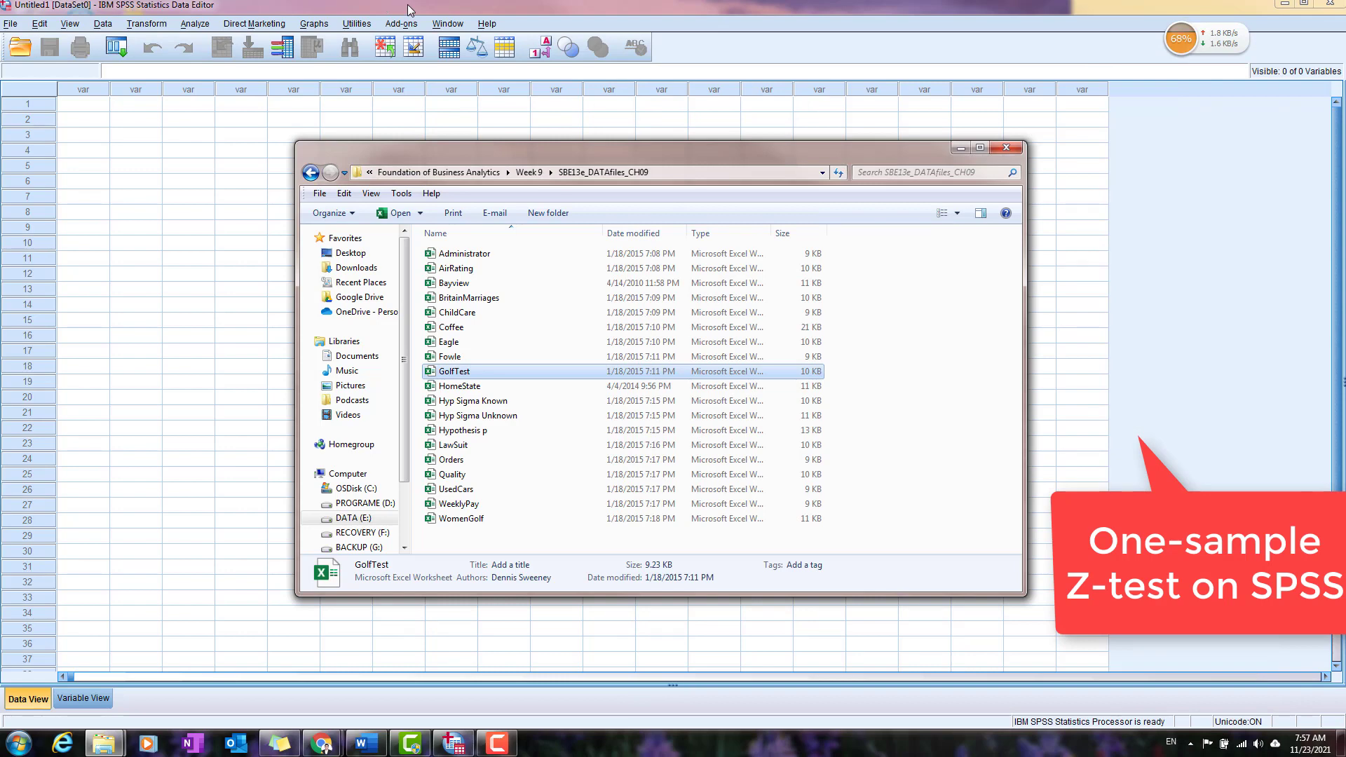
click(406, 4)
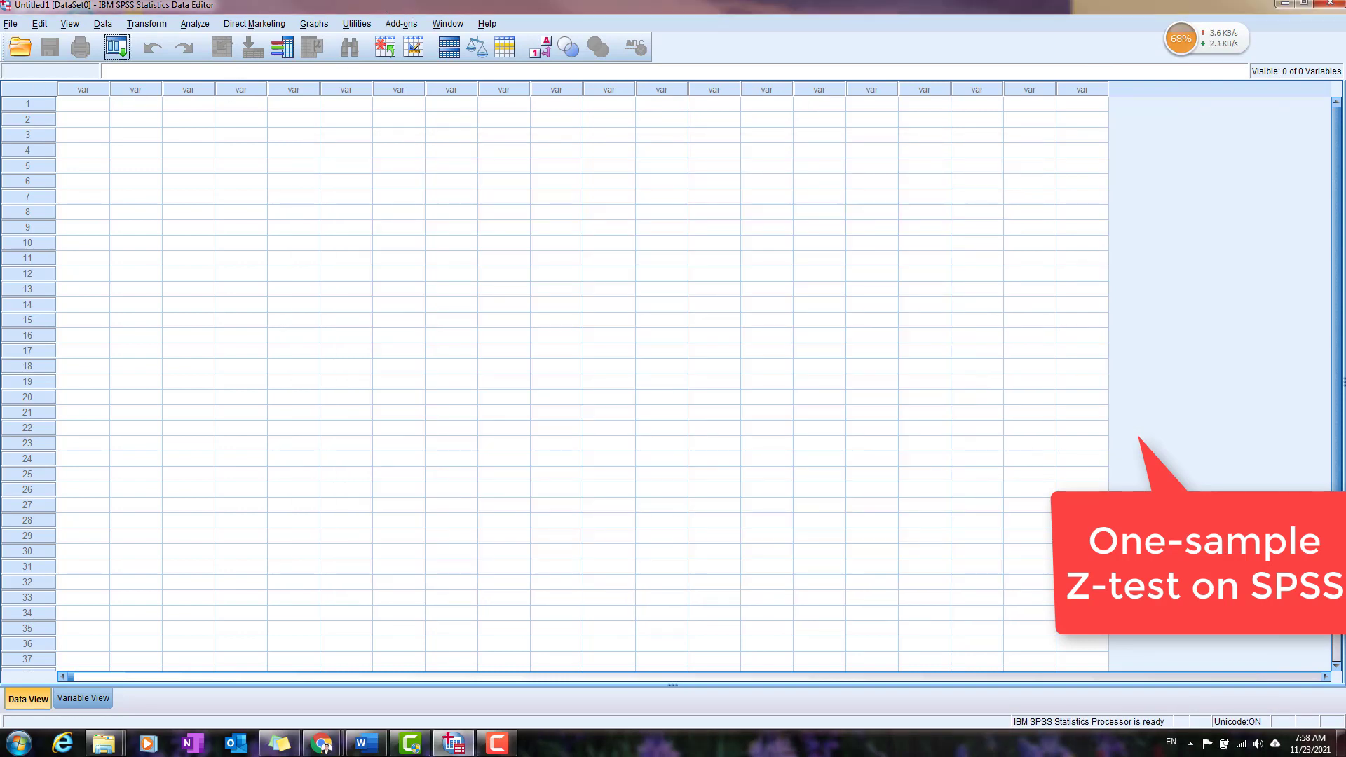
Start opening a data file and browse drive E through VNUK, Foundation of Business Analytics and Week 9 to the SBE13e_DATAfiles_CH09 folder.
click(12, 24)
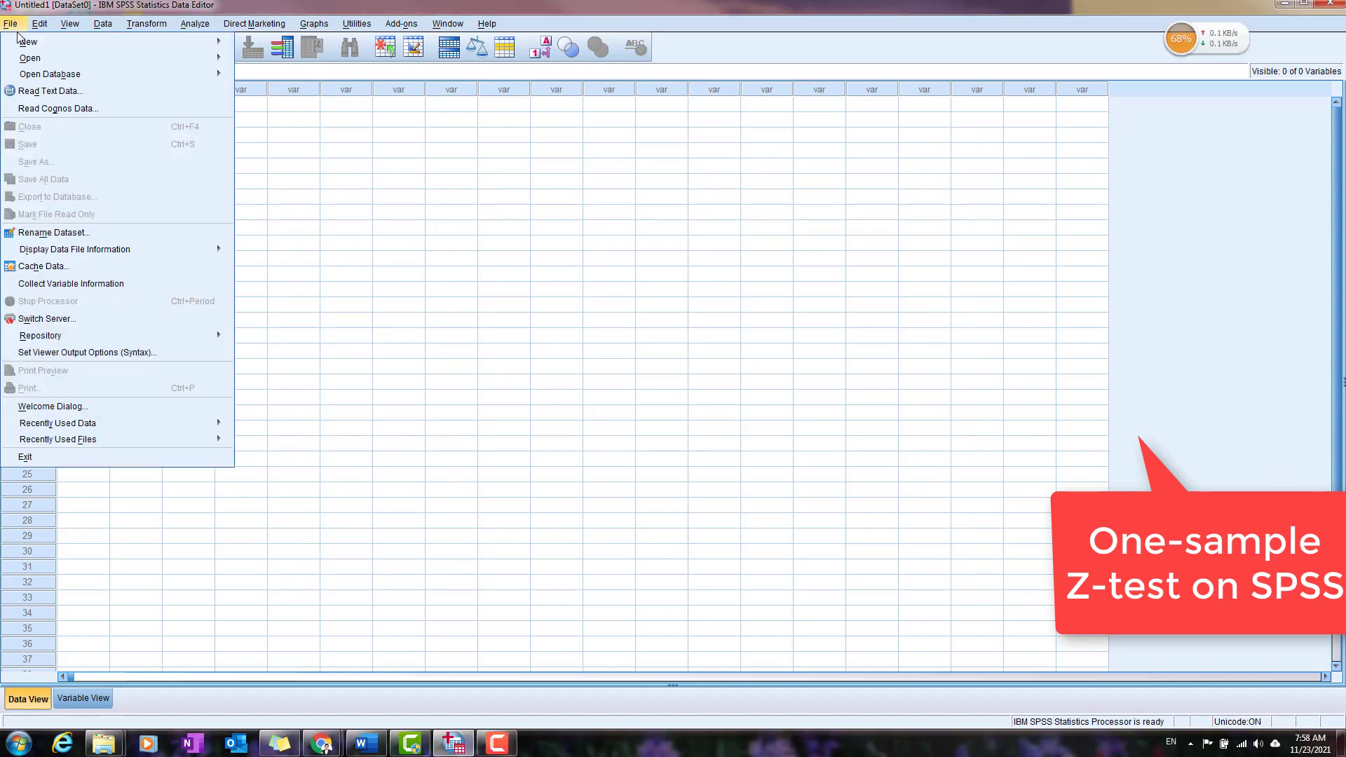
mouse_move(37, 57)
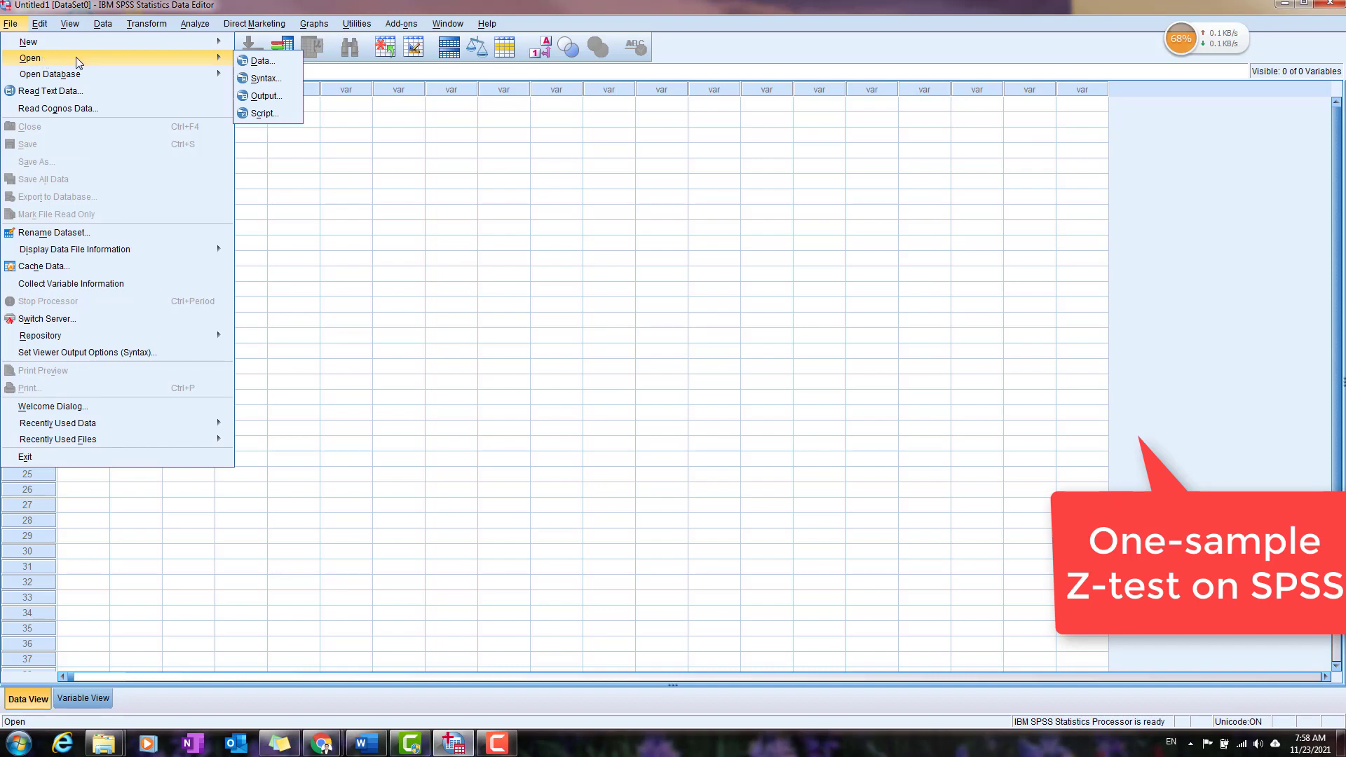
click(261, 61)
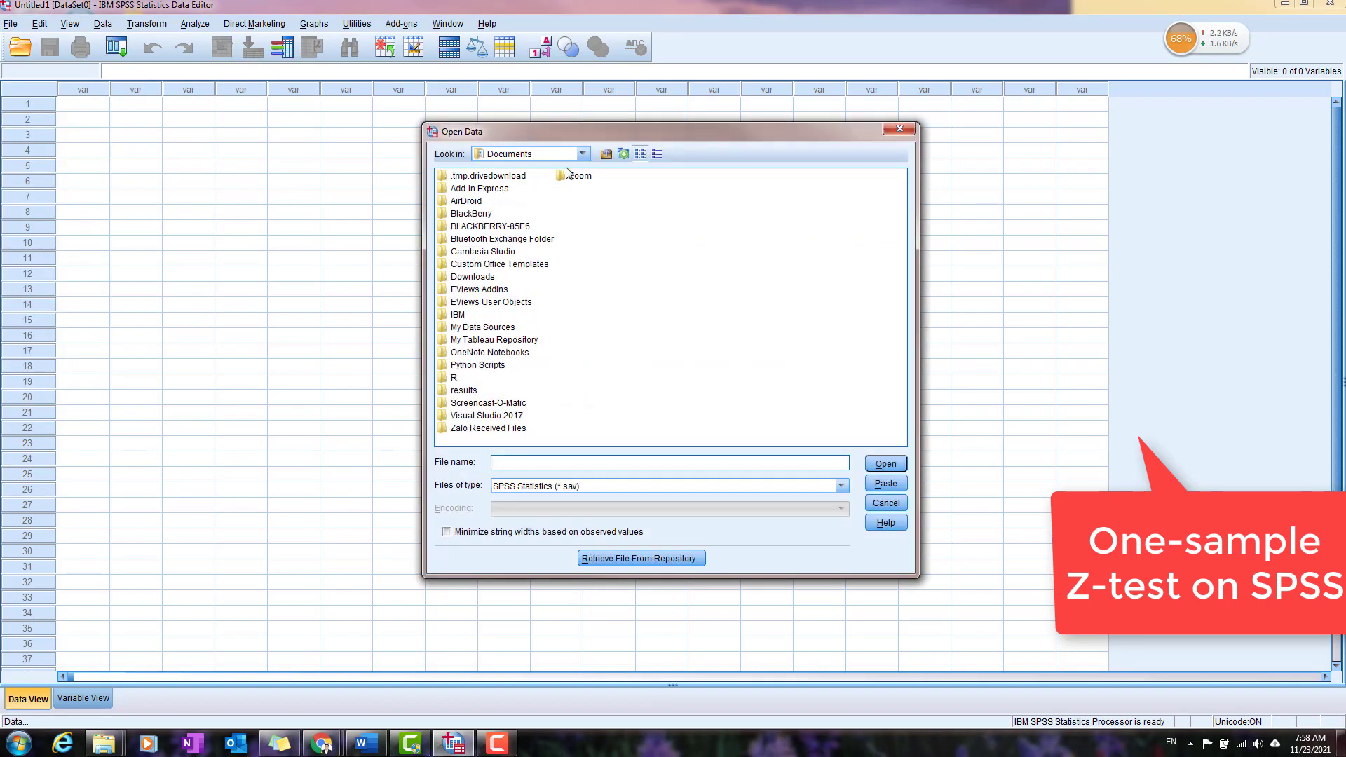
click(582, 155)
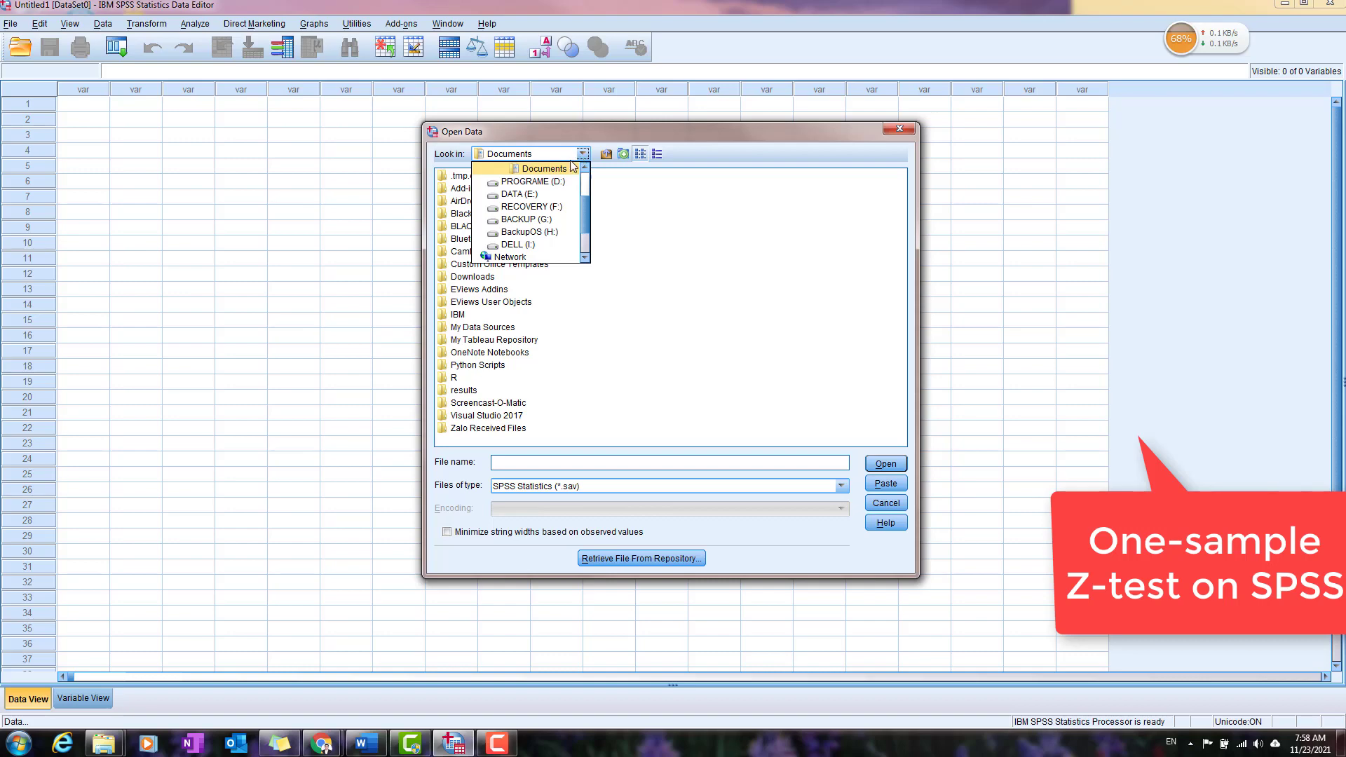
click(525, 196)
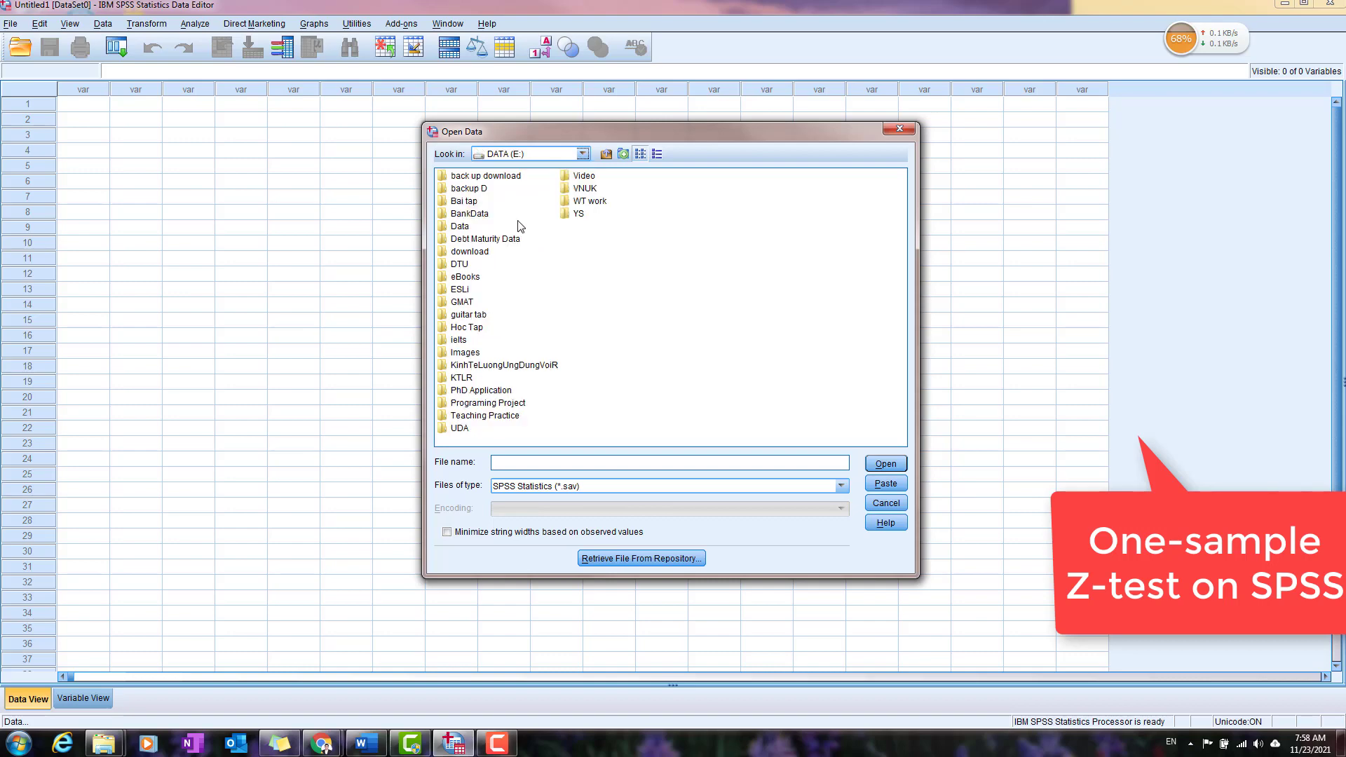
double_click(586, 189)
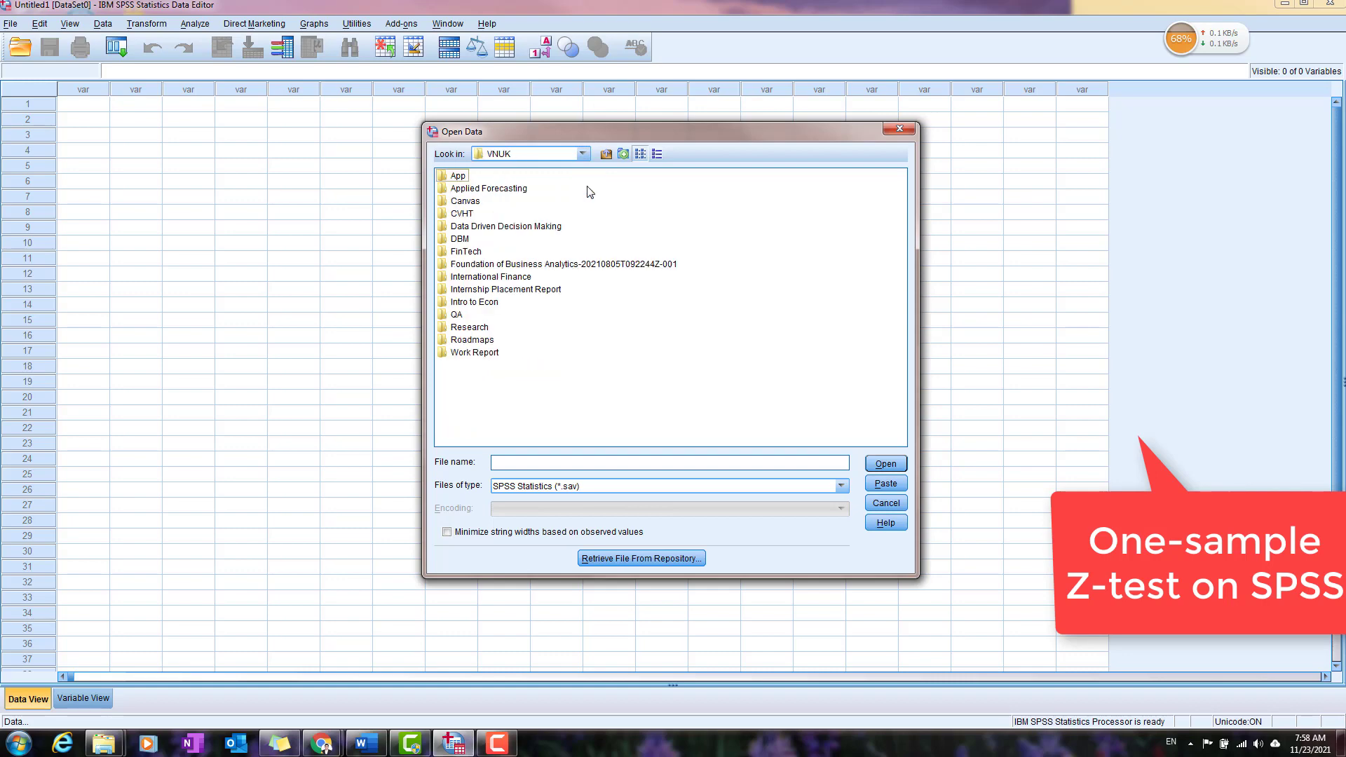
double_click(491, 265)
double_click(491, 191)
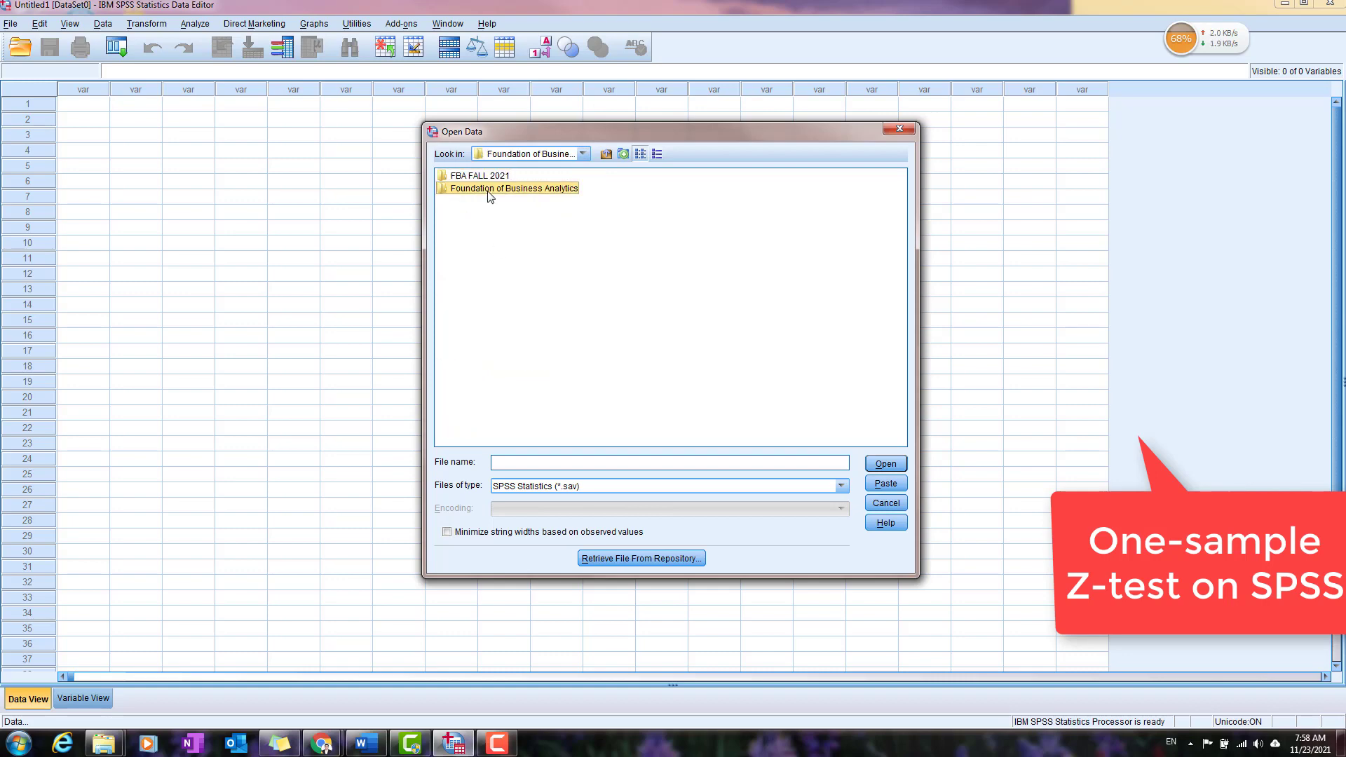
double_click(465, 402)
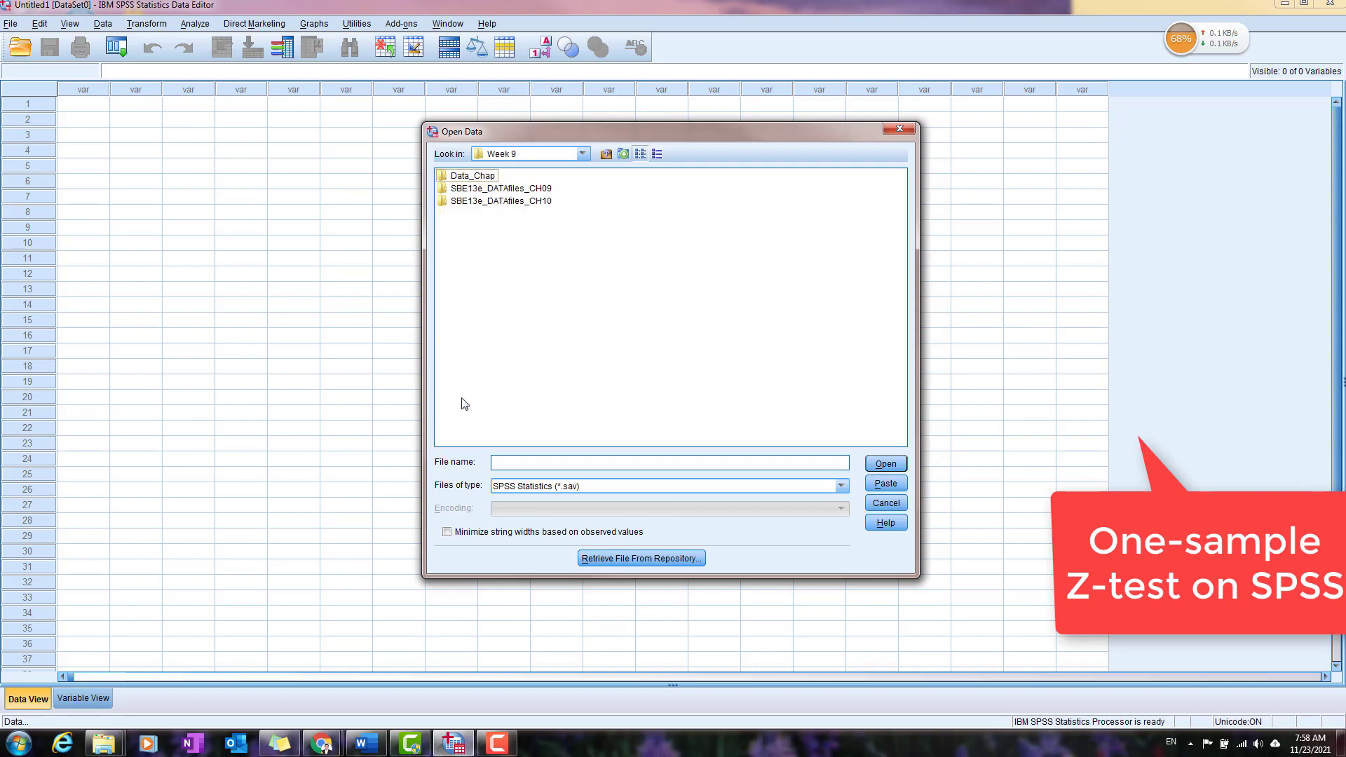
double_click(520, 190)
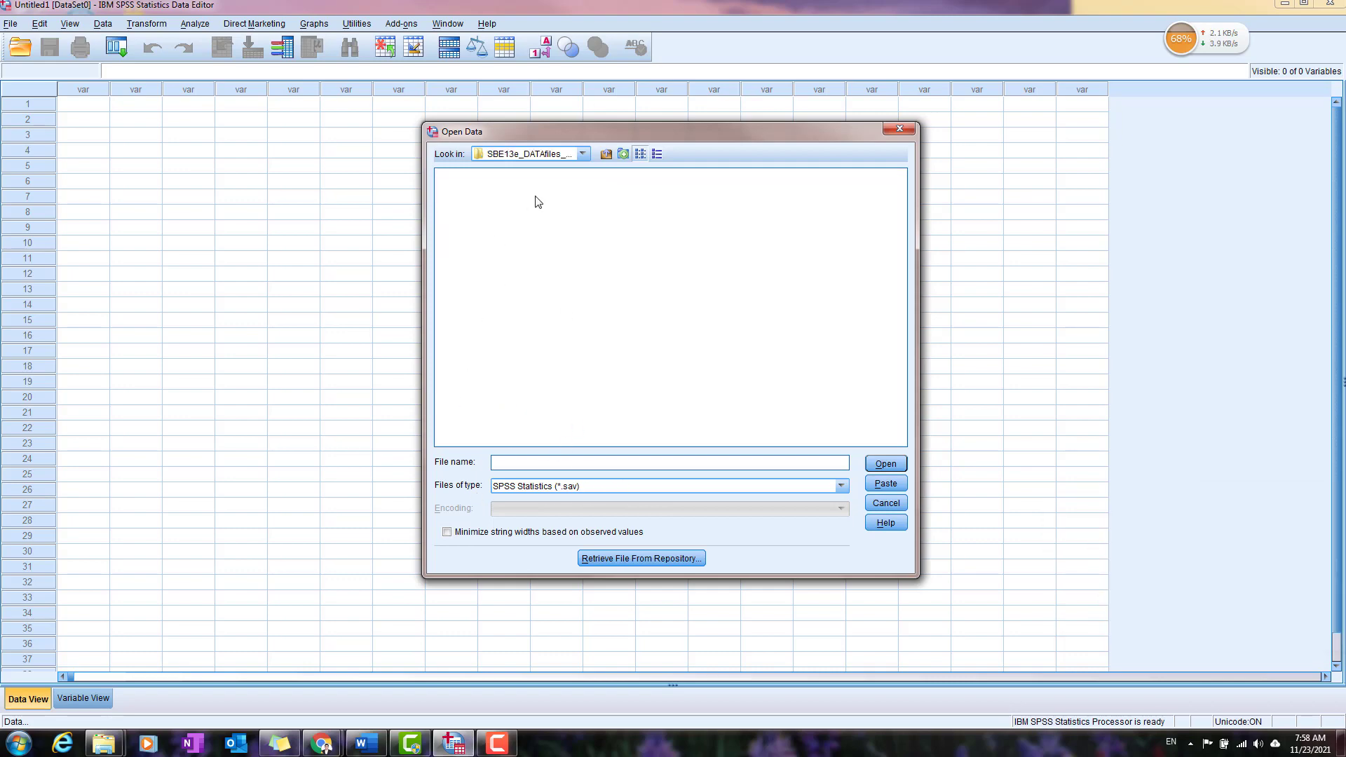
Check the file type of GolfTest in Windows Explorer, then return to the Open Data dialog in SPSS.
mouse_move(103, 743)
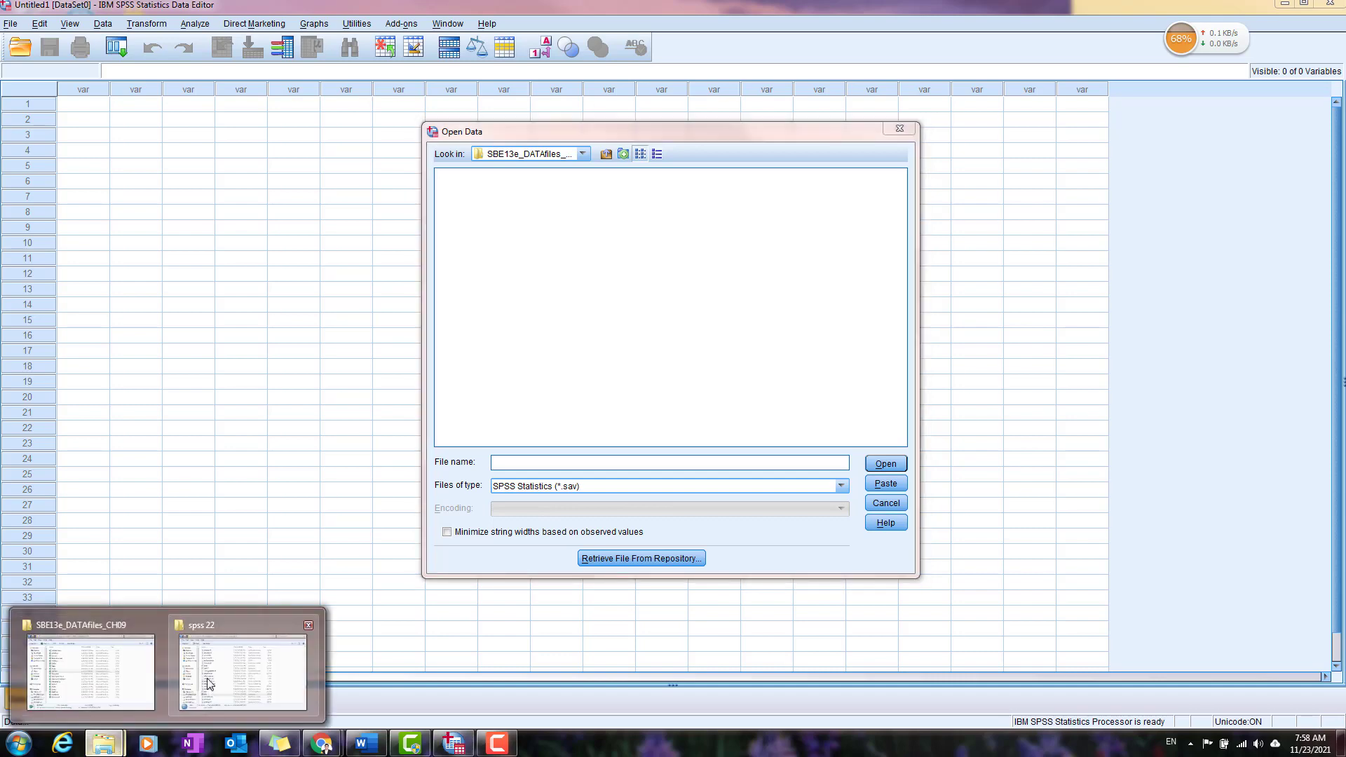
click(139, 699)
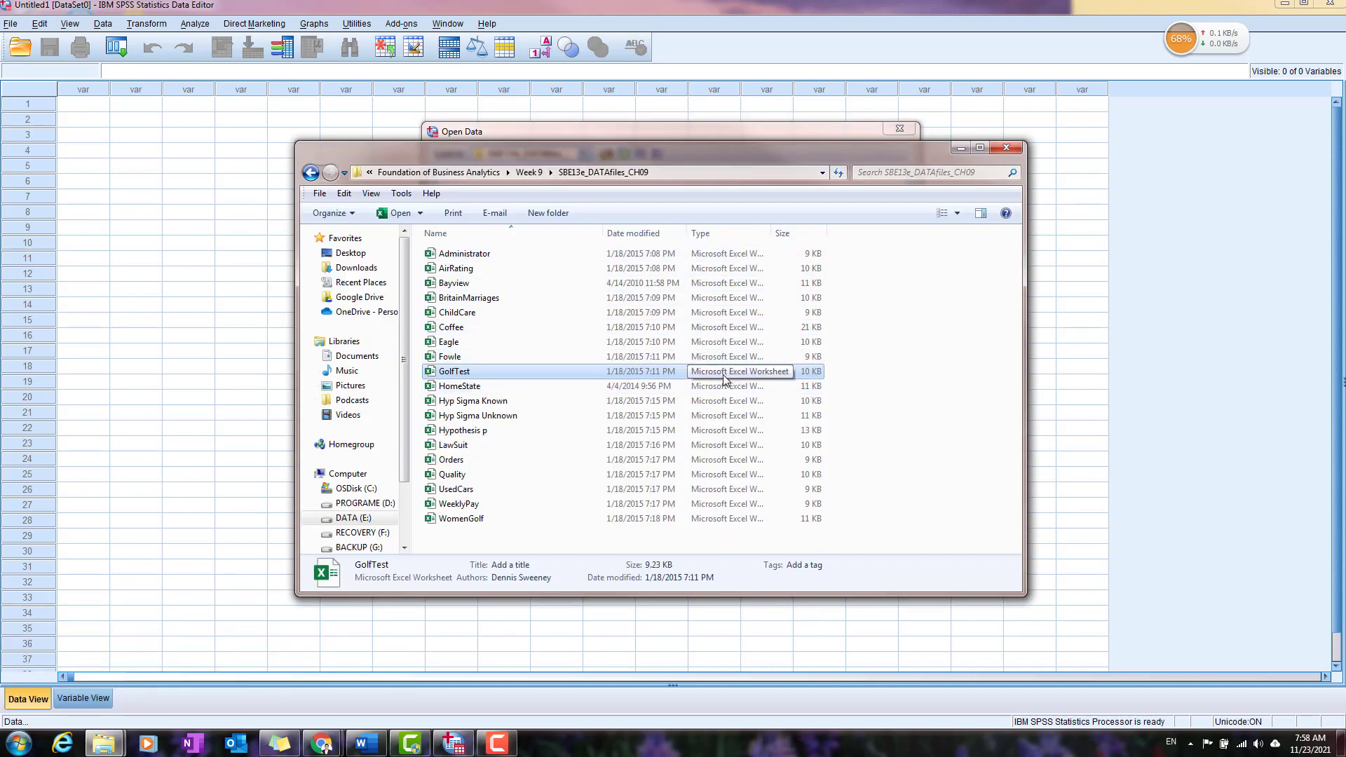
click(961, 148)
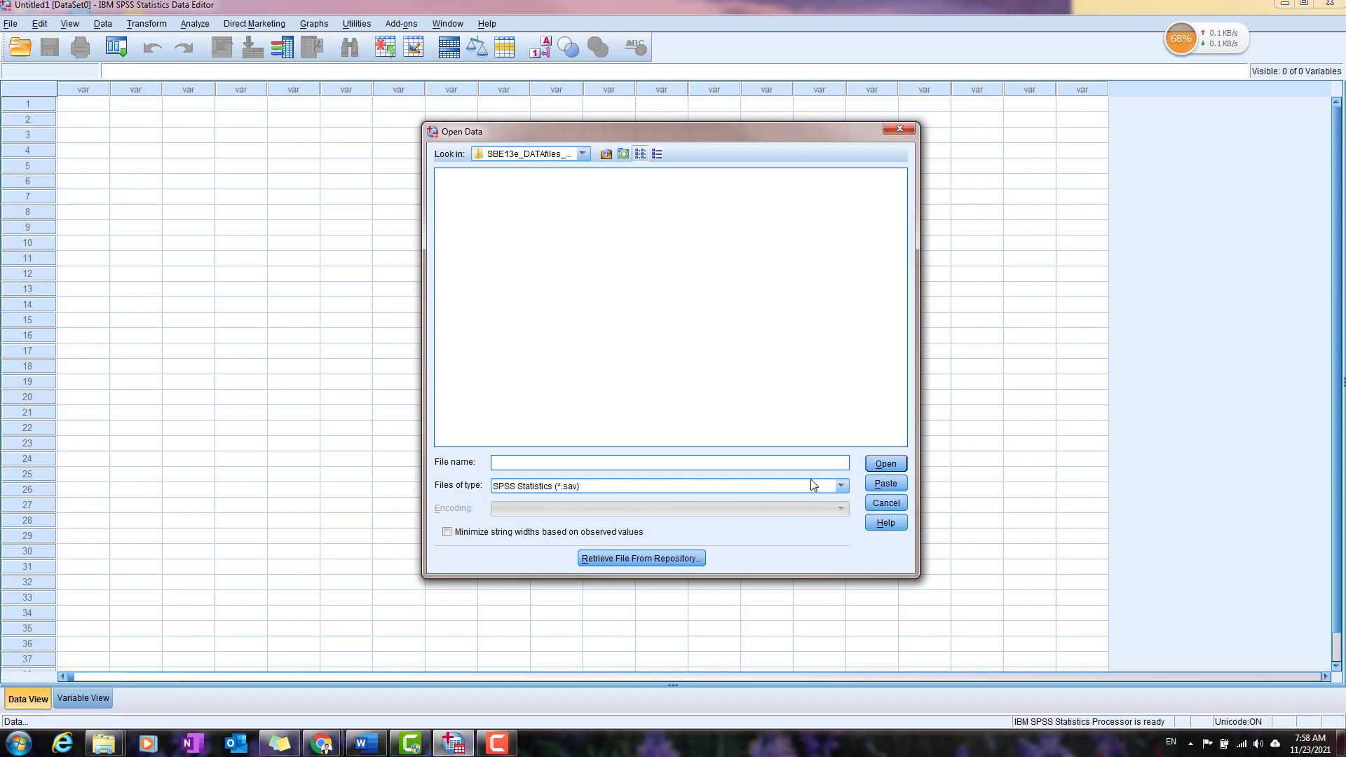
Set the file type to Excel (*.xls, *.xlsx, *.xlsm) and open GolfTest.xlsx.
click(842, 486)
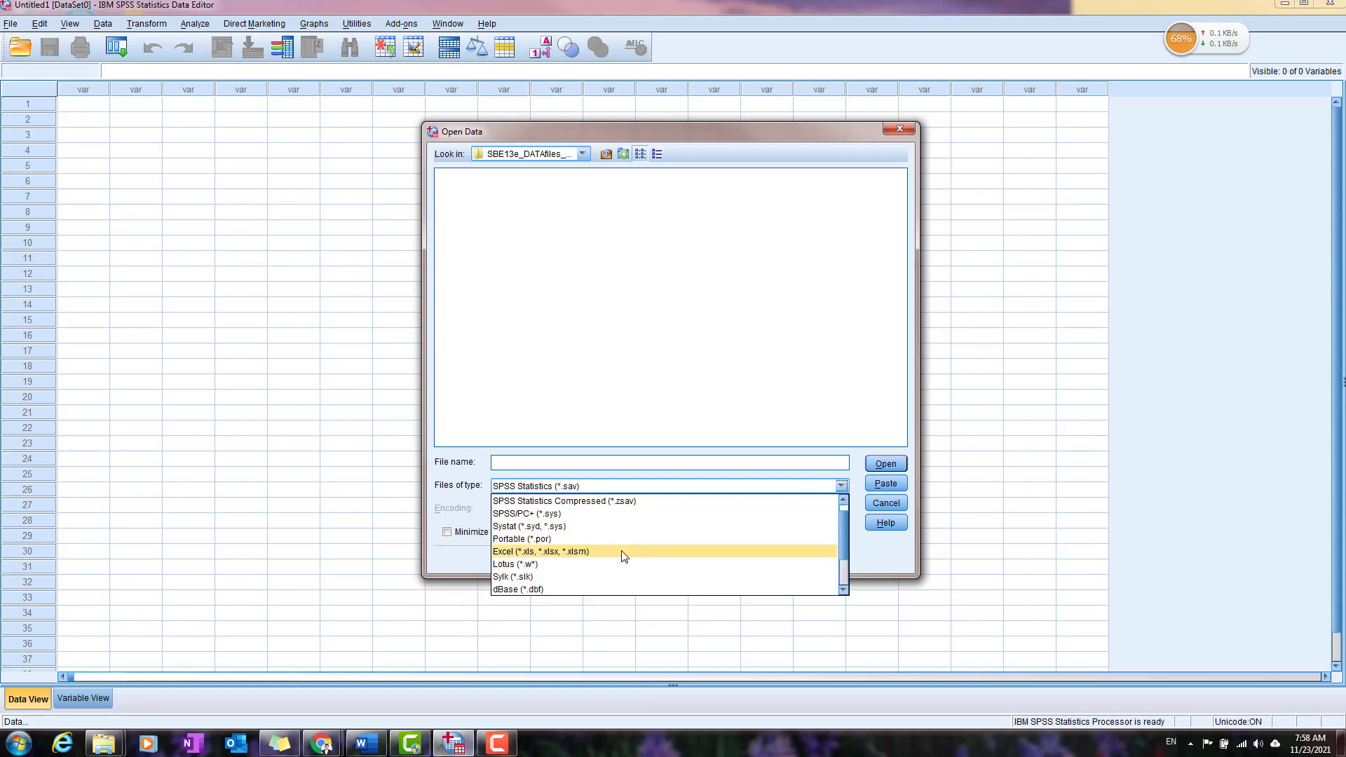
scroll(624, 543, down, 1)
scroll(603, 572, down, 1)
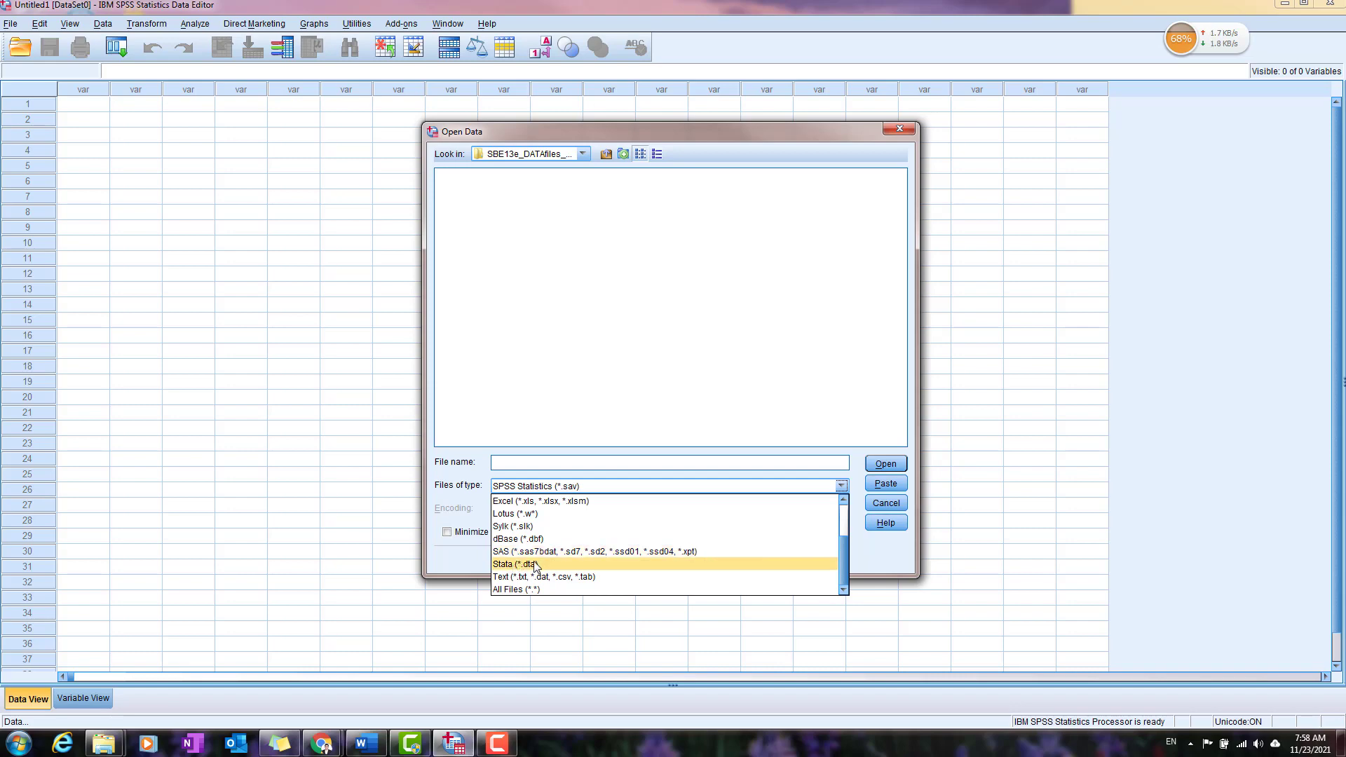
scroll(599, 559, up, 2)
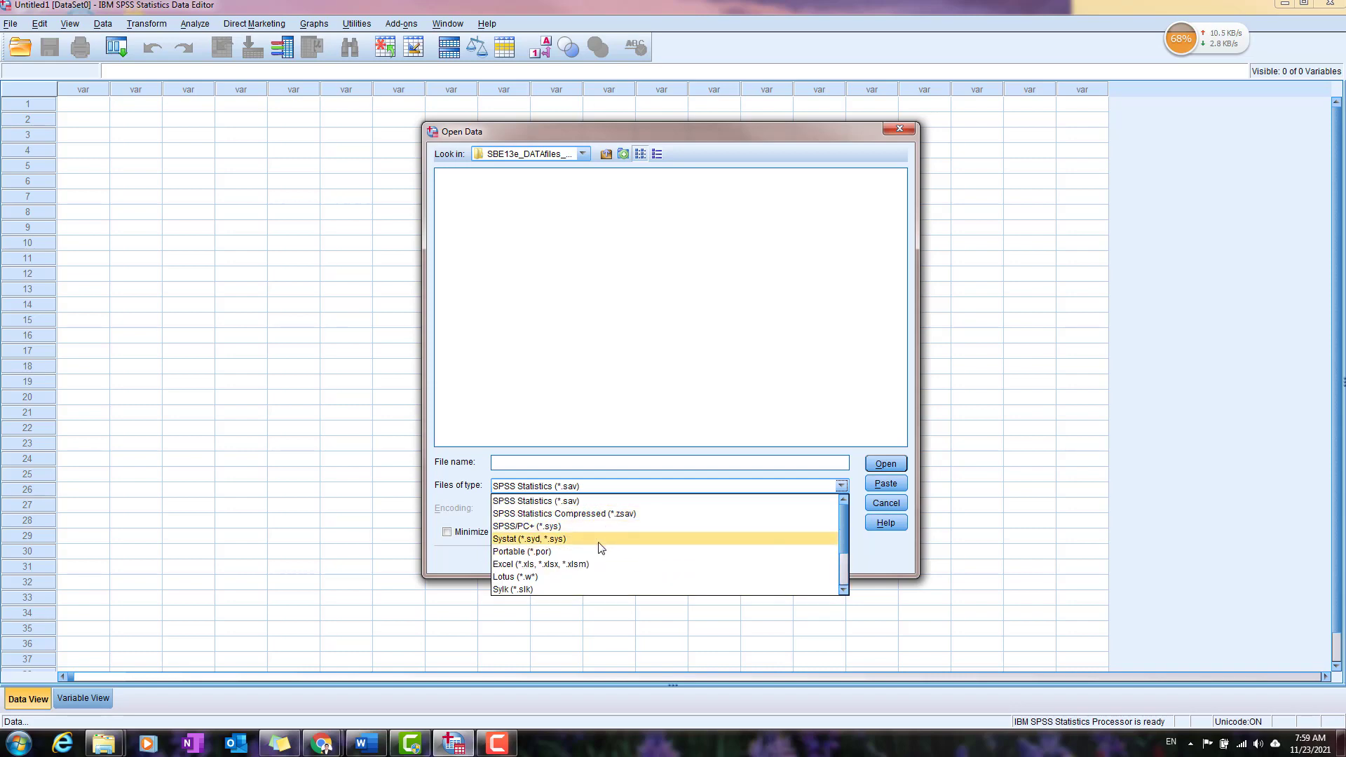
click(568, 567)
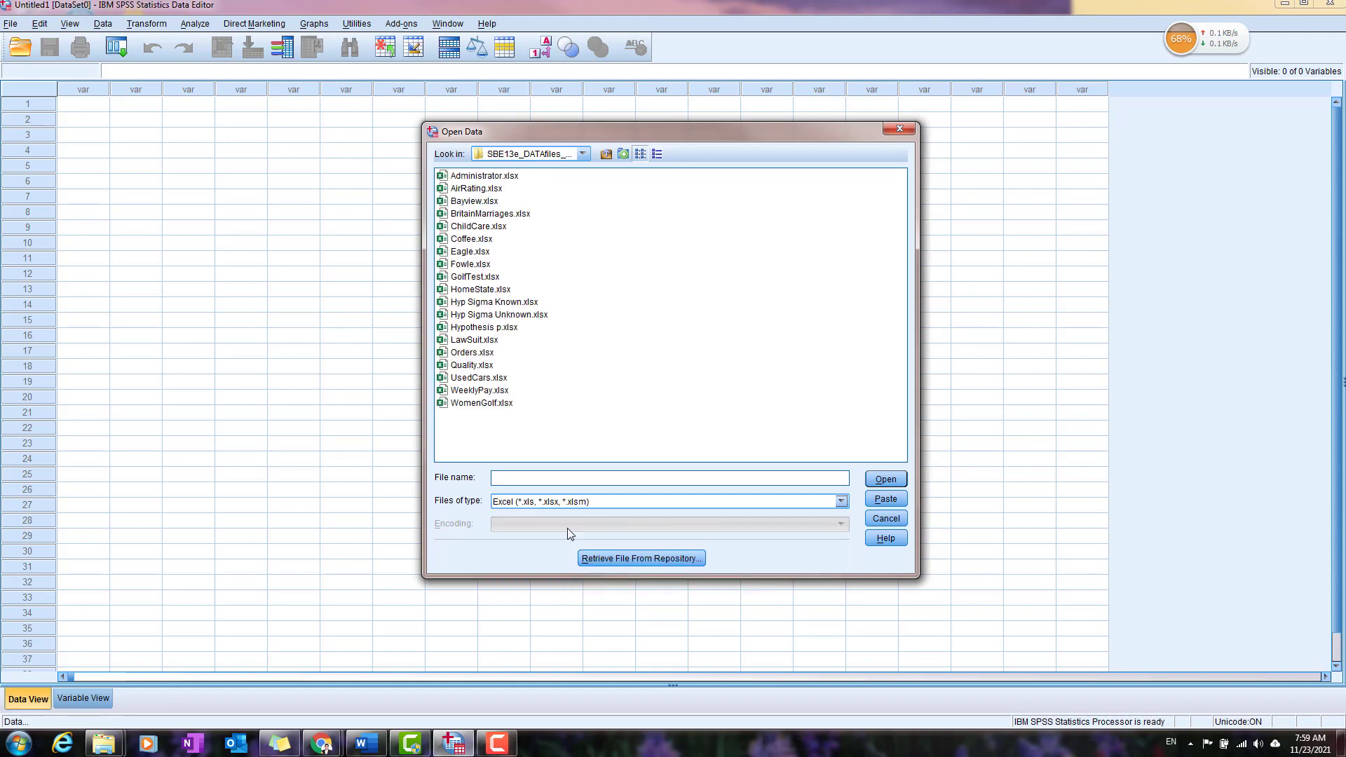
click(481, 281)
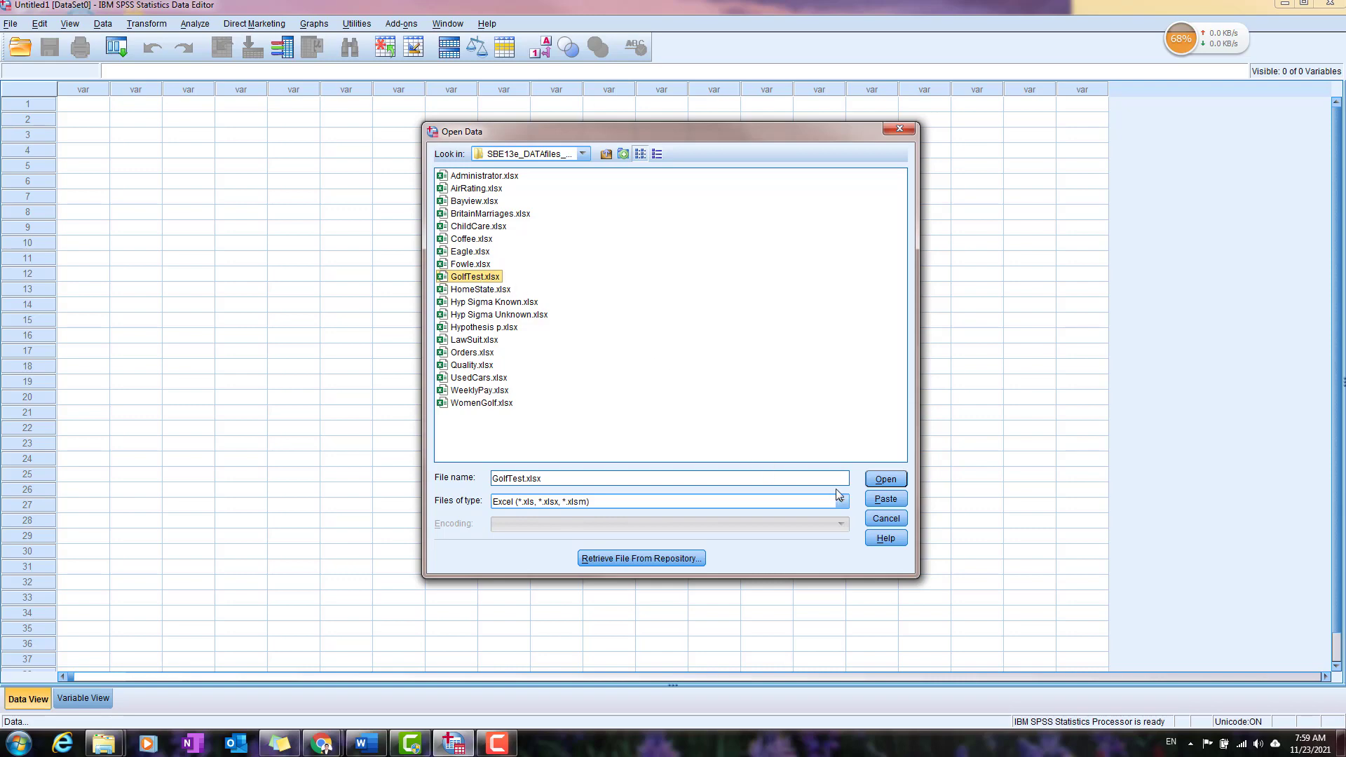
click(902, 480)
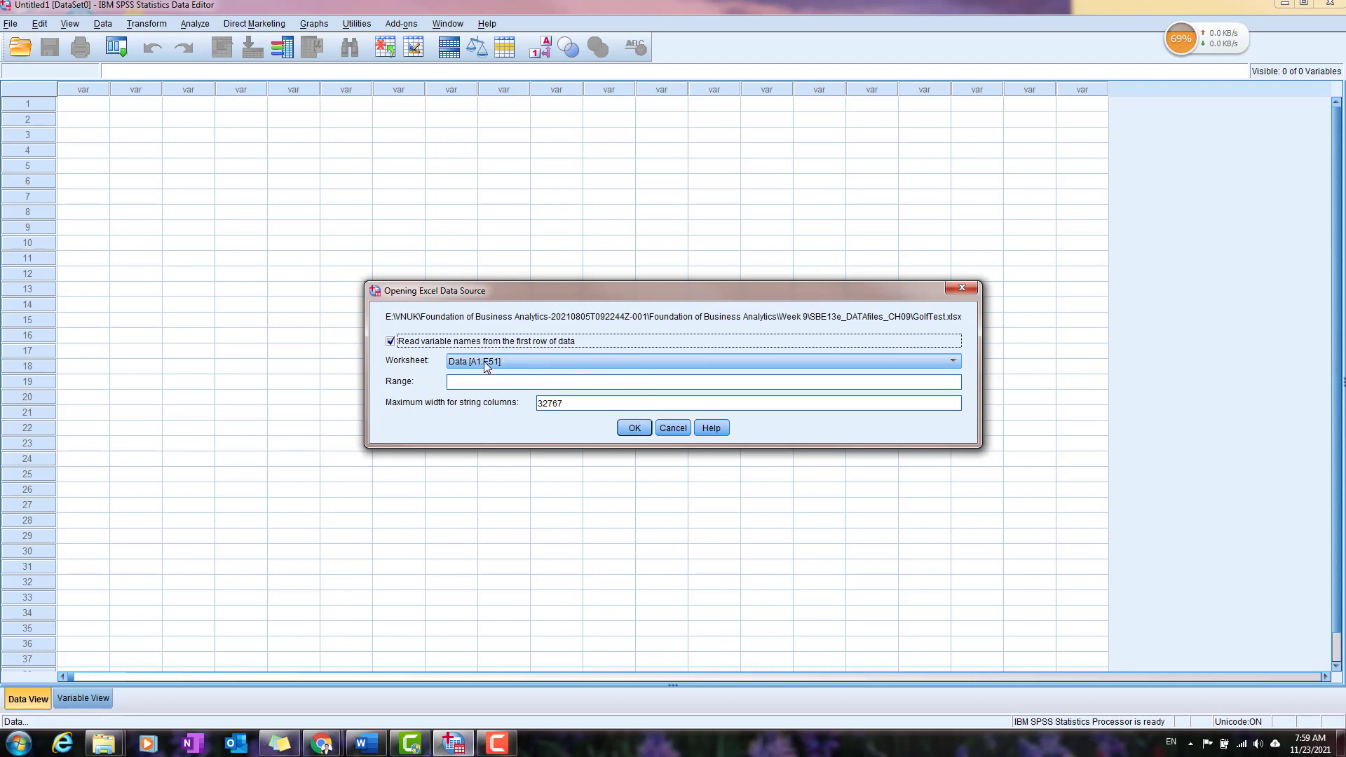
Import the worksheet Data [A1:E51], reading variable names from the first row of data.
click(561, 363)
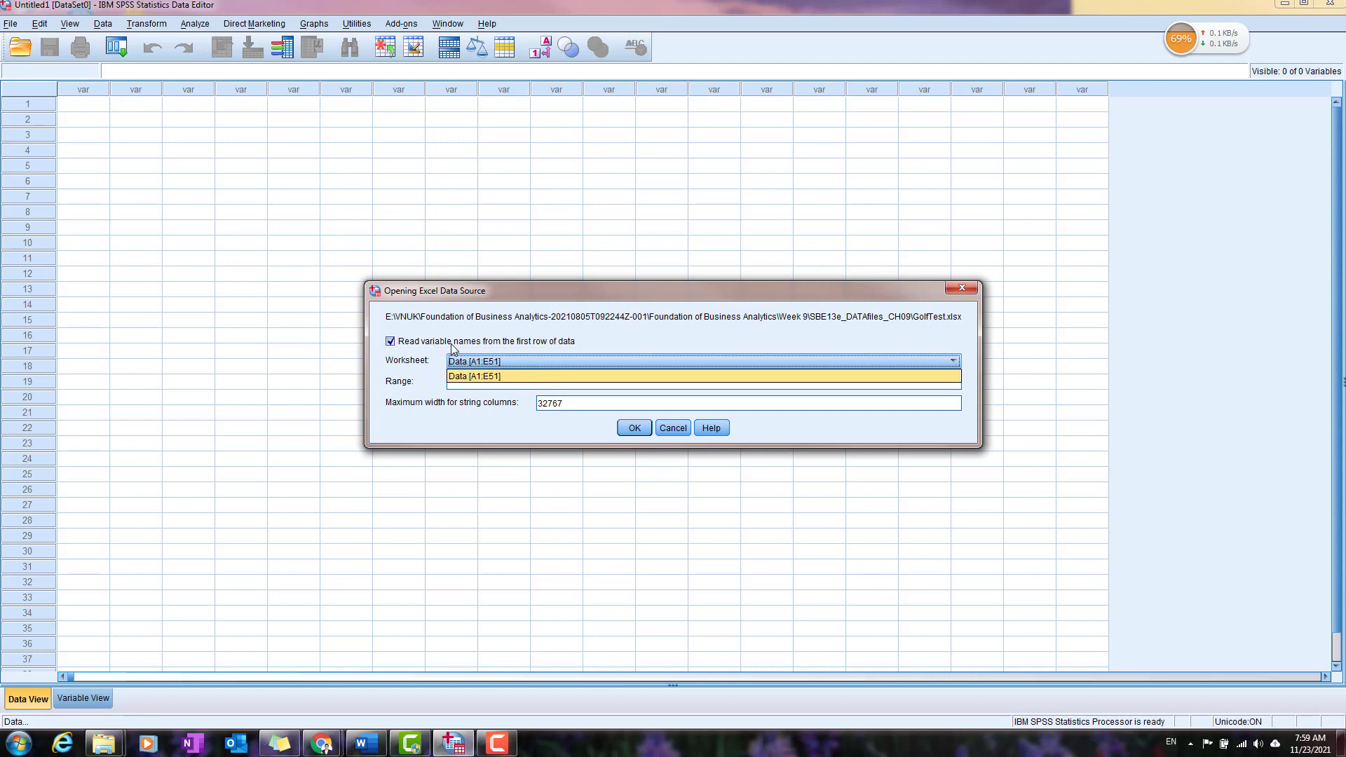
click(574, 324)
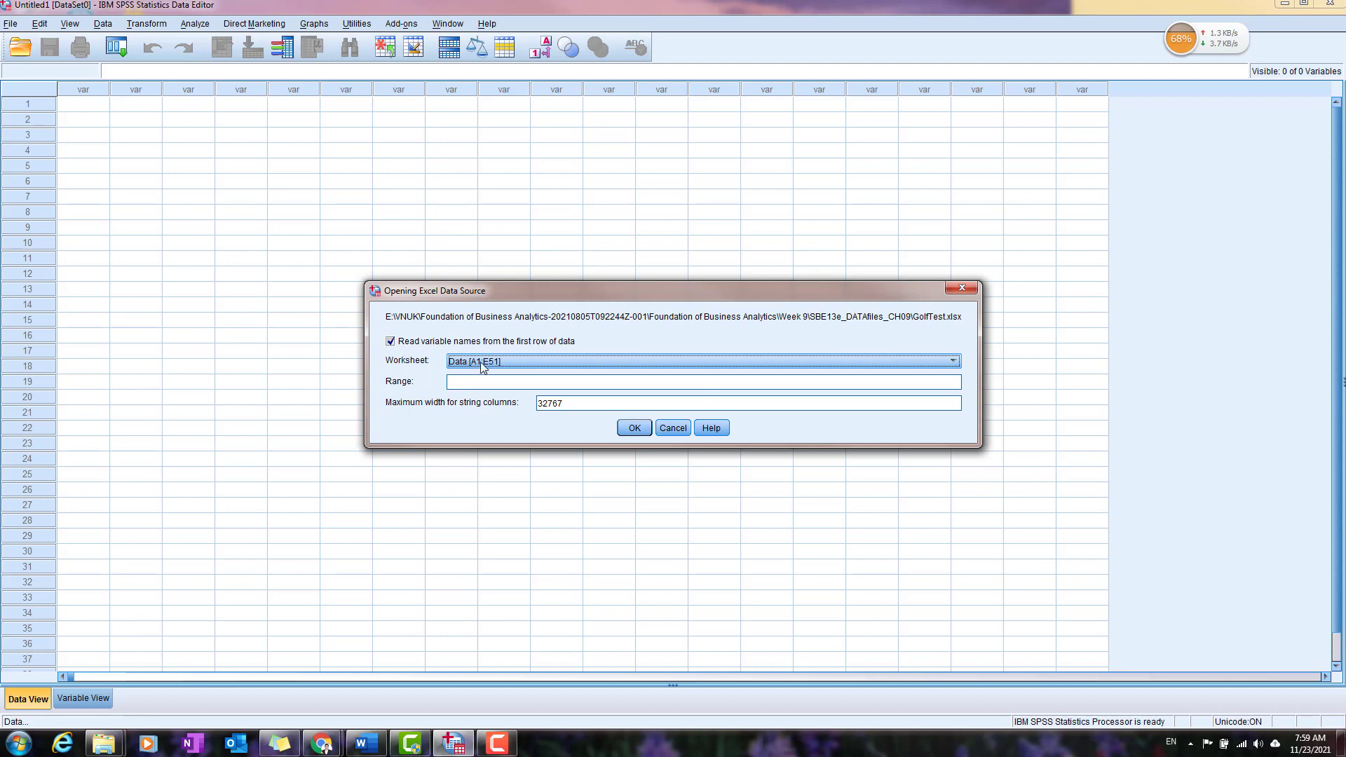
click(639, 428)
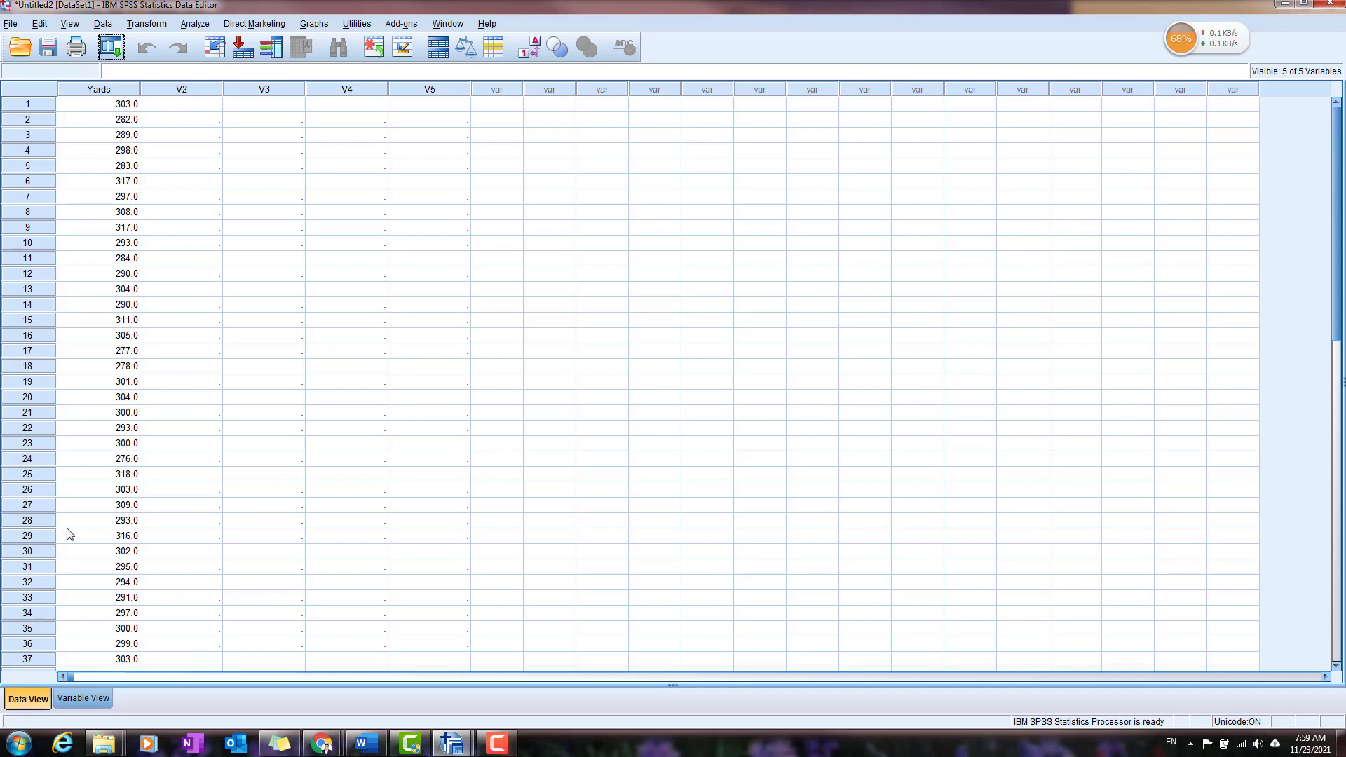
Review the imported variable definitions and look through the data rows of the dataset.
click(83, 699)
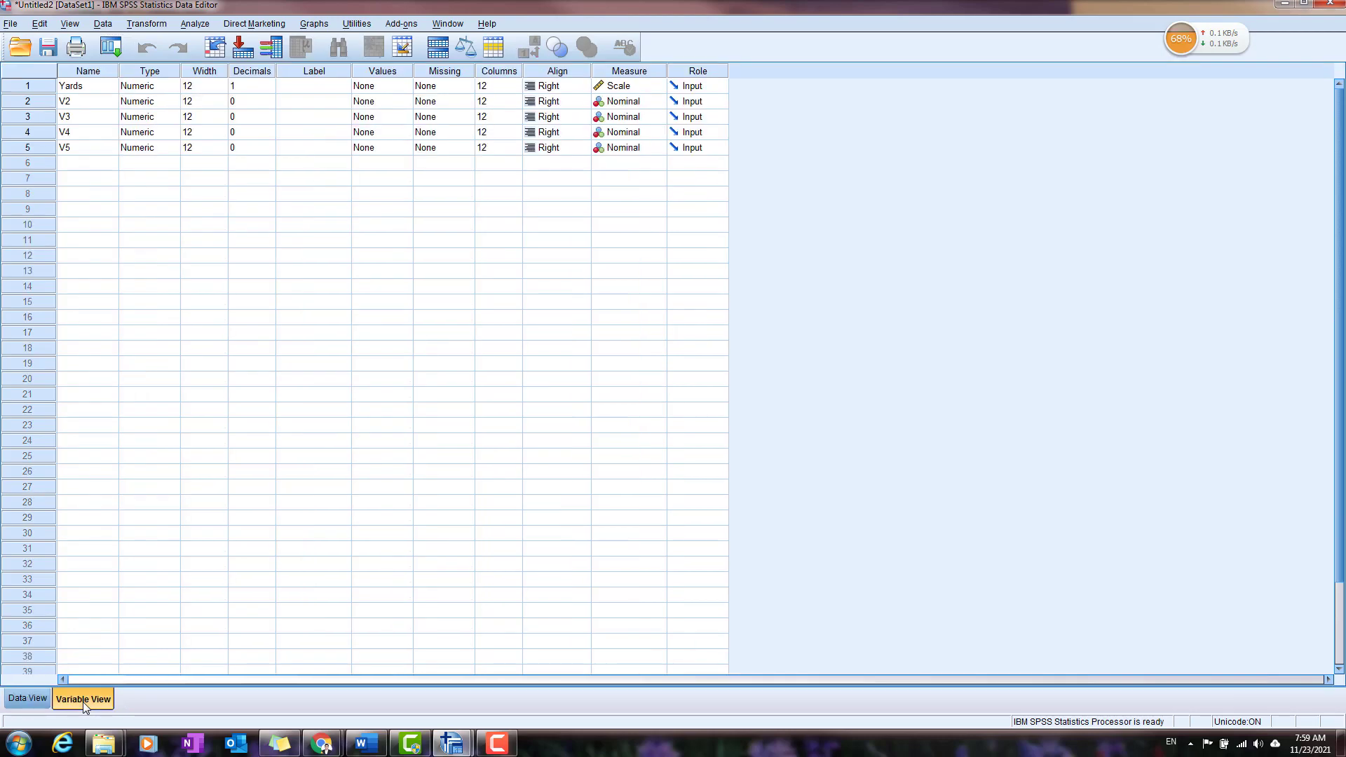
click(23, 704)
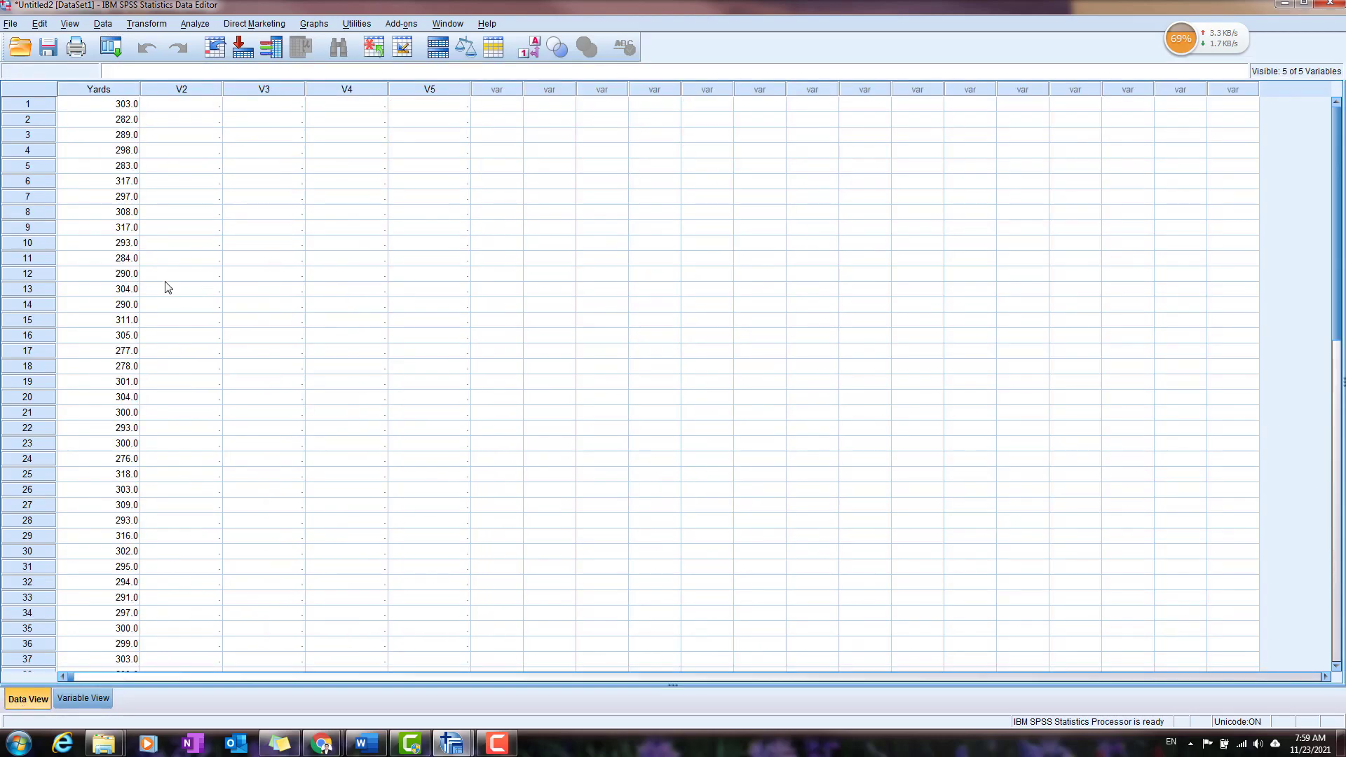
scroll(166, 289, down, 5)
scroll(110, 289, up, 5)
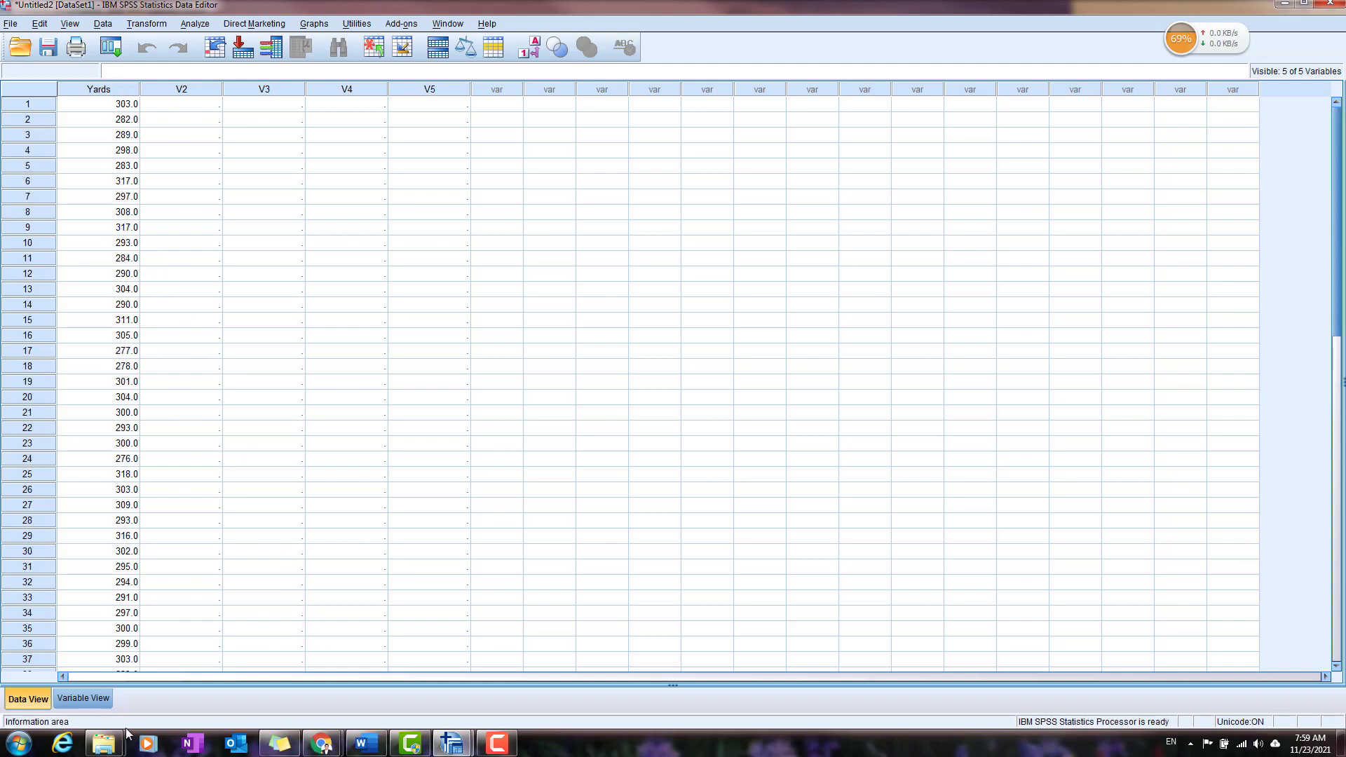
Reopen the GolfTest workbook in Excel to compare its Yards column, then return to SPSS.
mouse_move(105, 741)
click(131, 684)
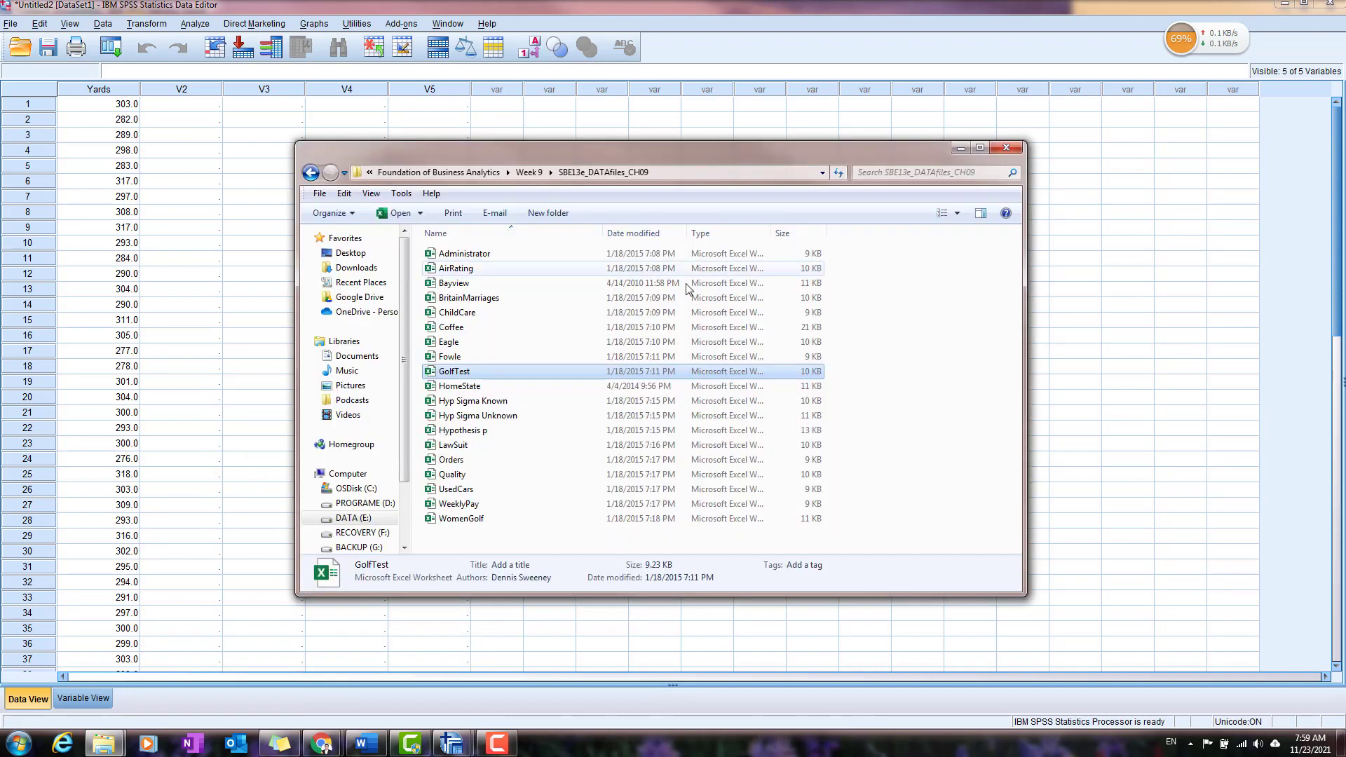
double_click(494, 371)
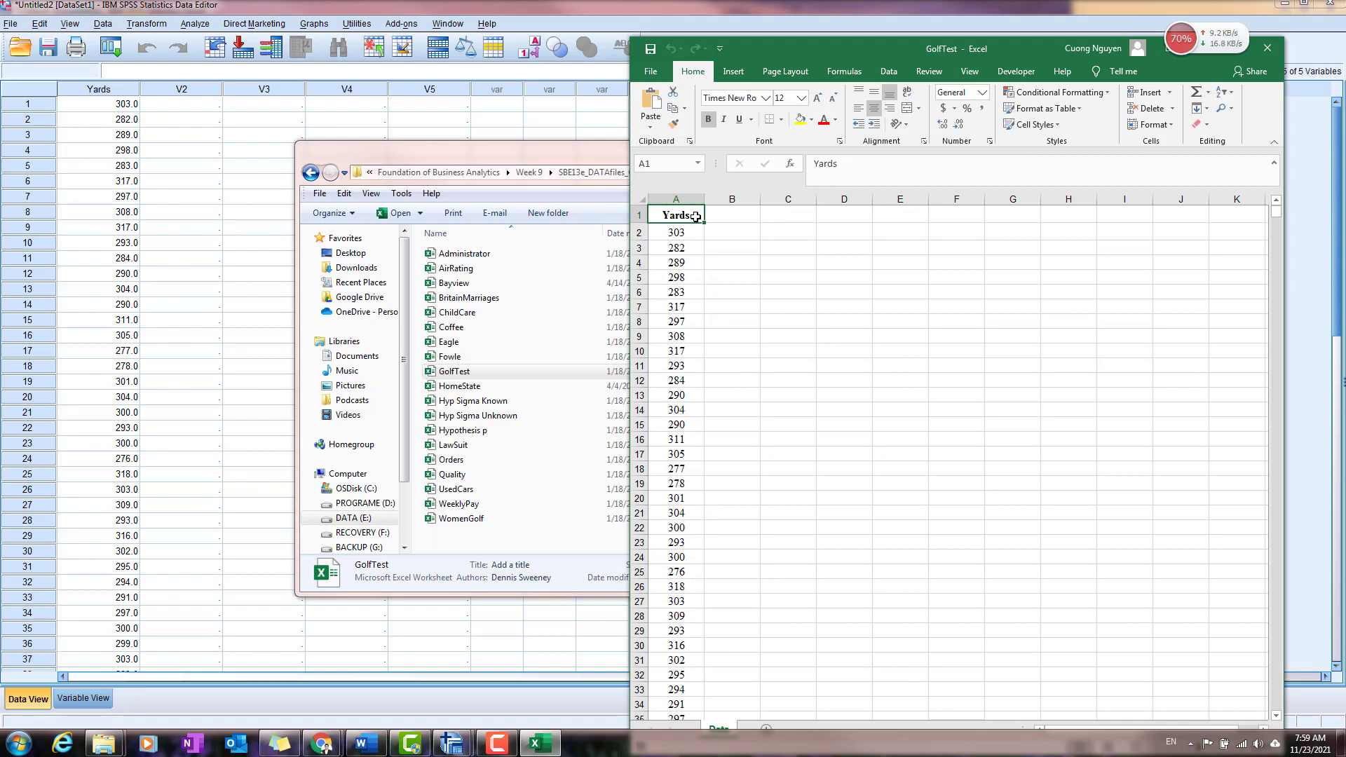
click(461, 7)
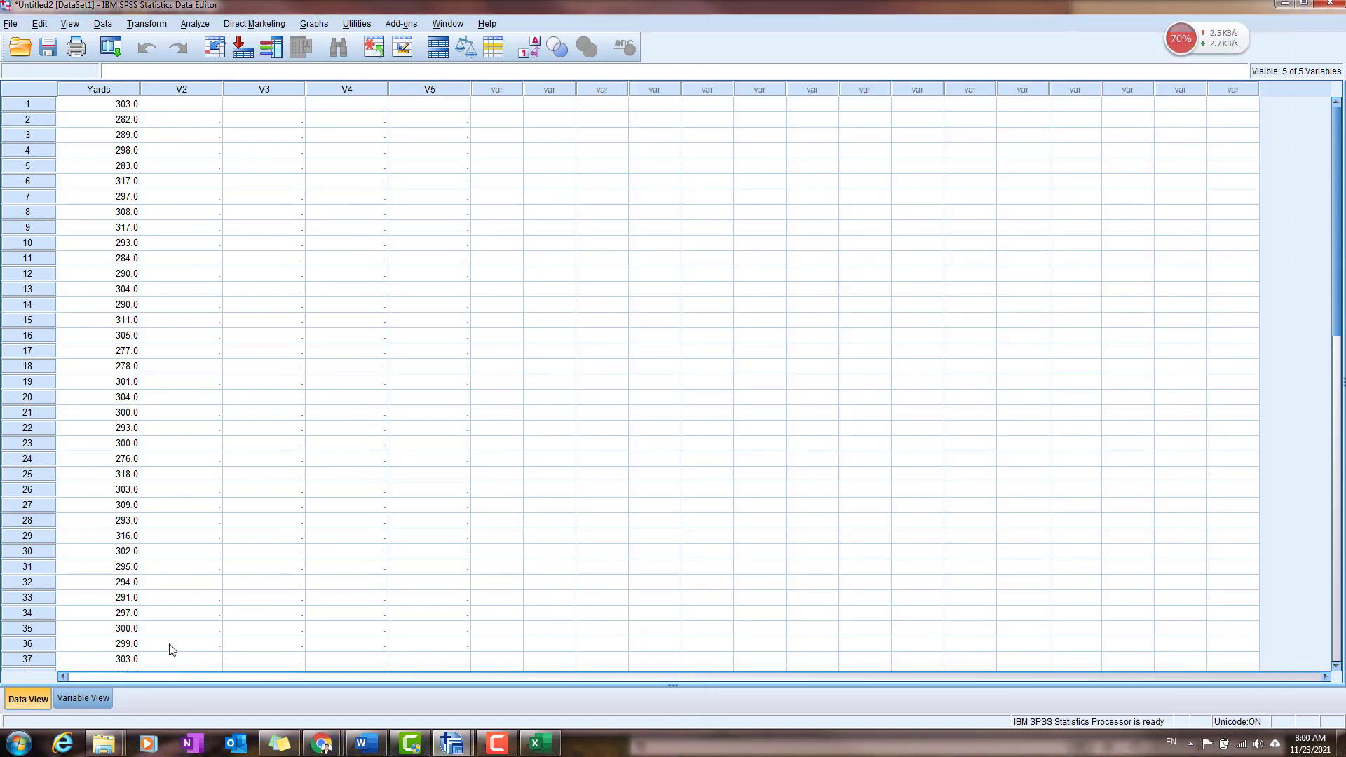
Display the variable definitions of the imported dataset in Variable View.
click(85, 698)
click(26, 697)
click(82, 701)
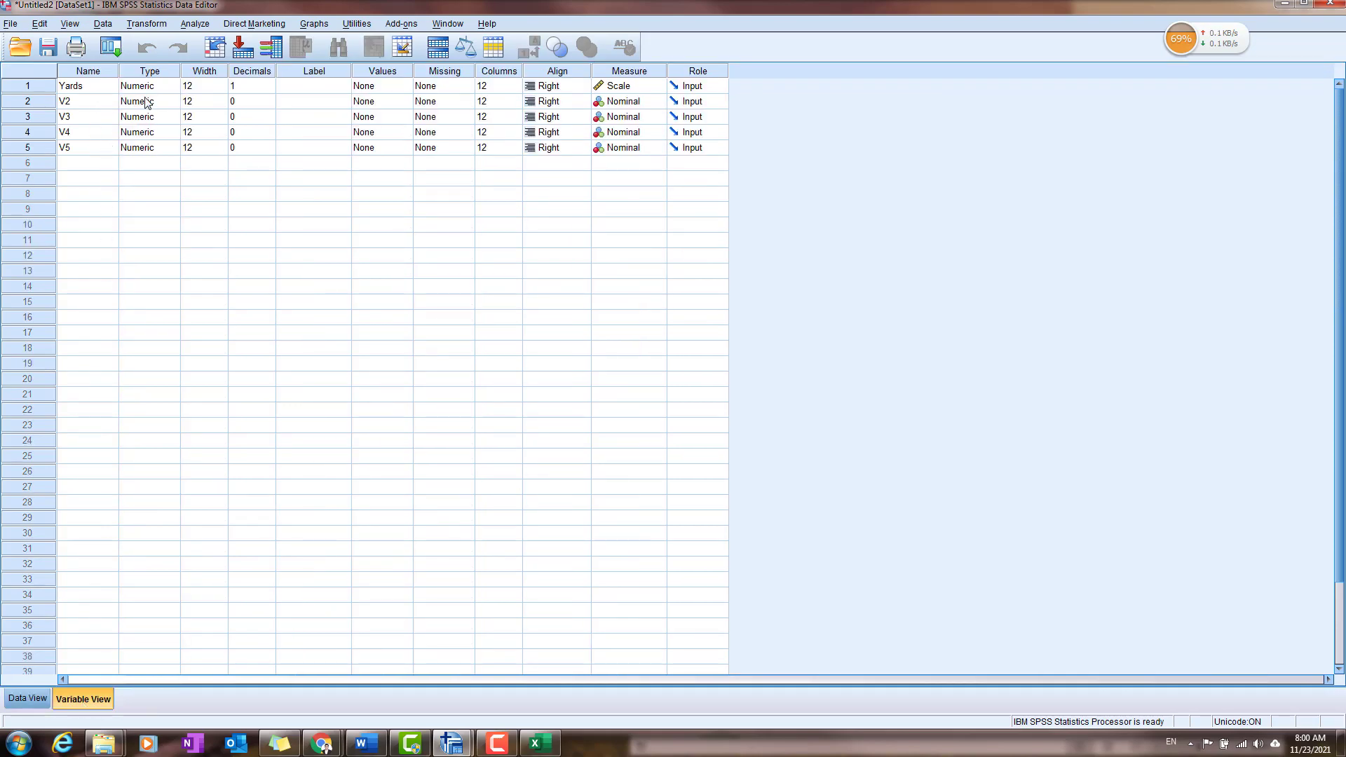
drag(96, 109, 77, 148)
drag(43, 107, 43, 152)
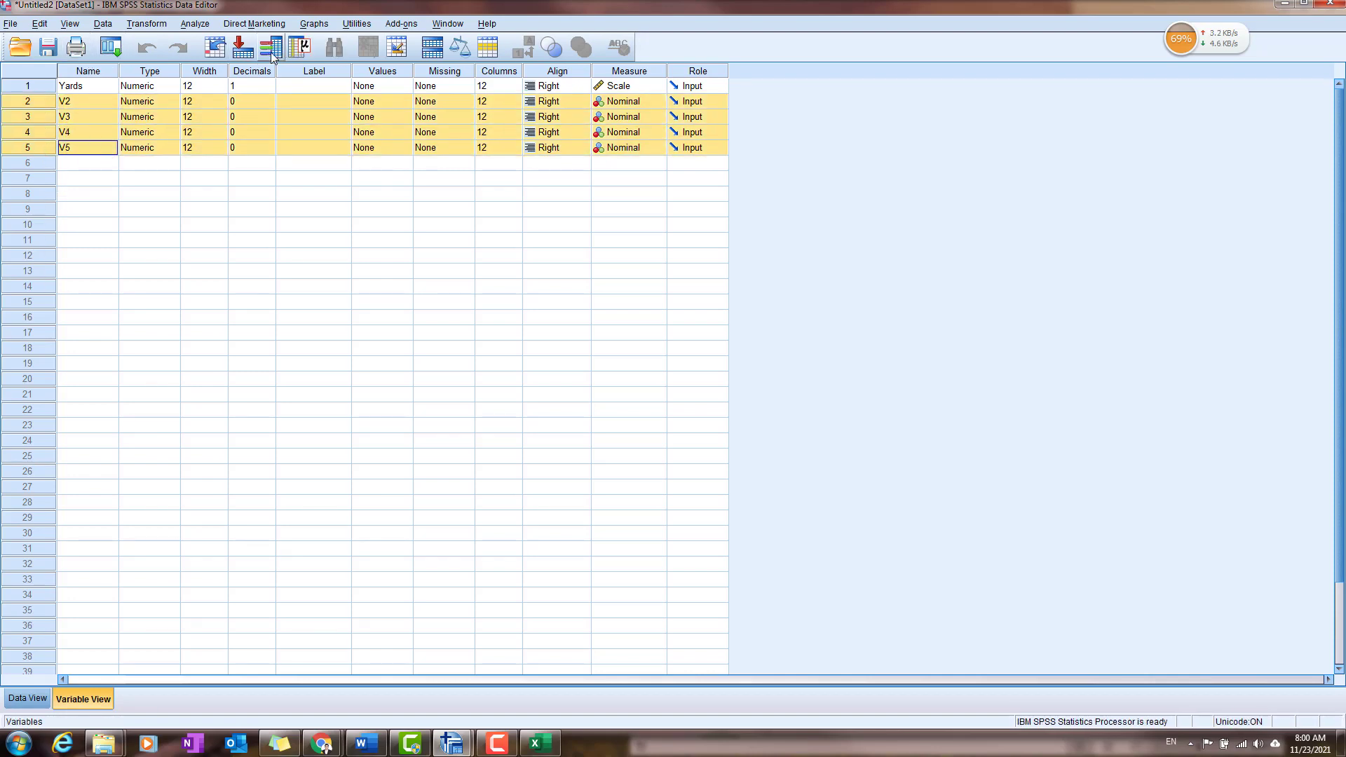
right_click(96, 132)
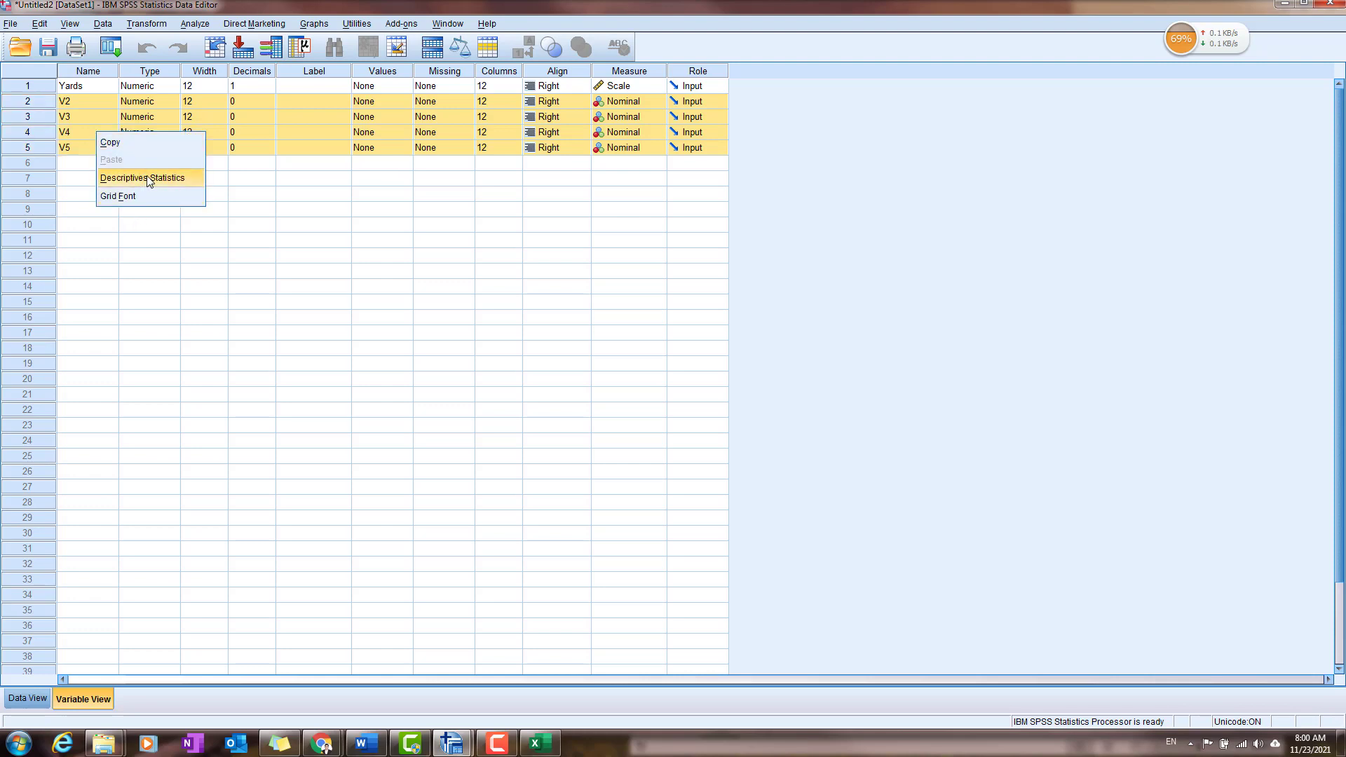
Cut the empty variables V2, V3, V4 and V5 from the dataset in Data View, keeping only Yards.
click(27, 698)
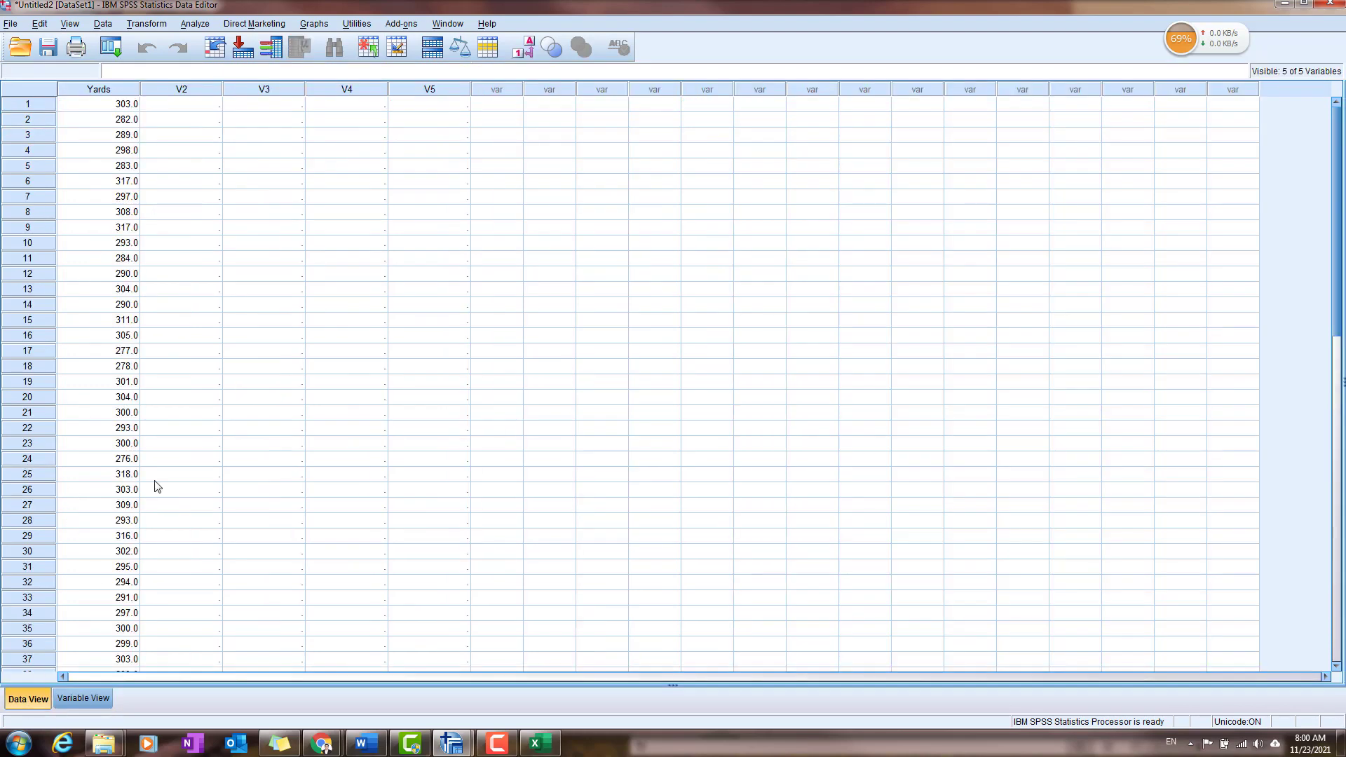
click(202, 88)
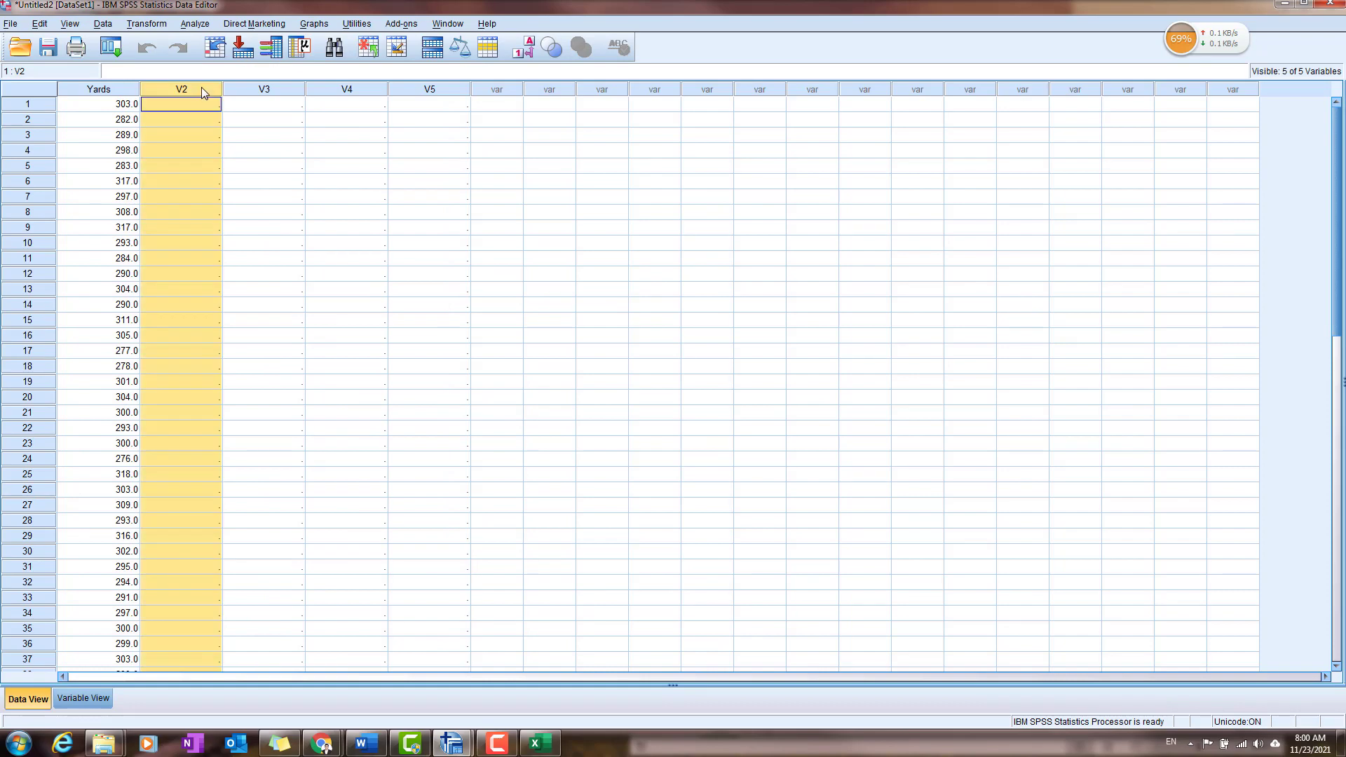
drag(201, 87, 307, 86)
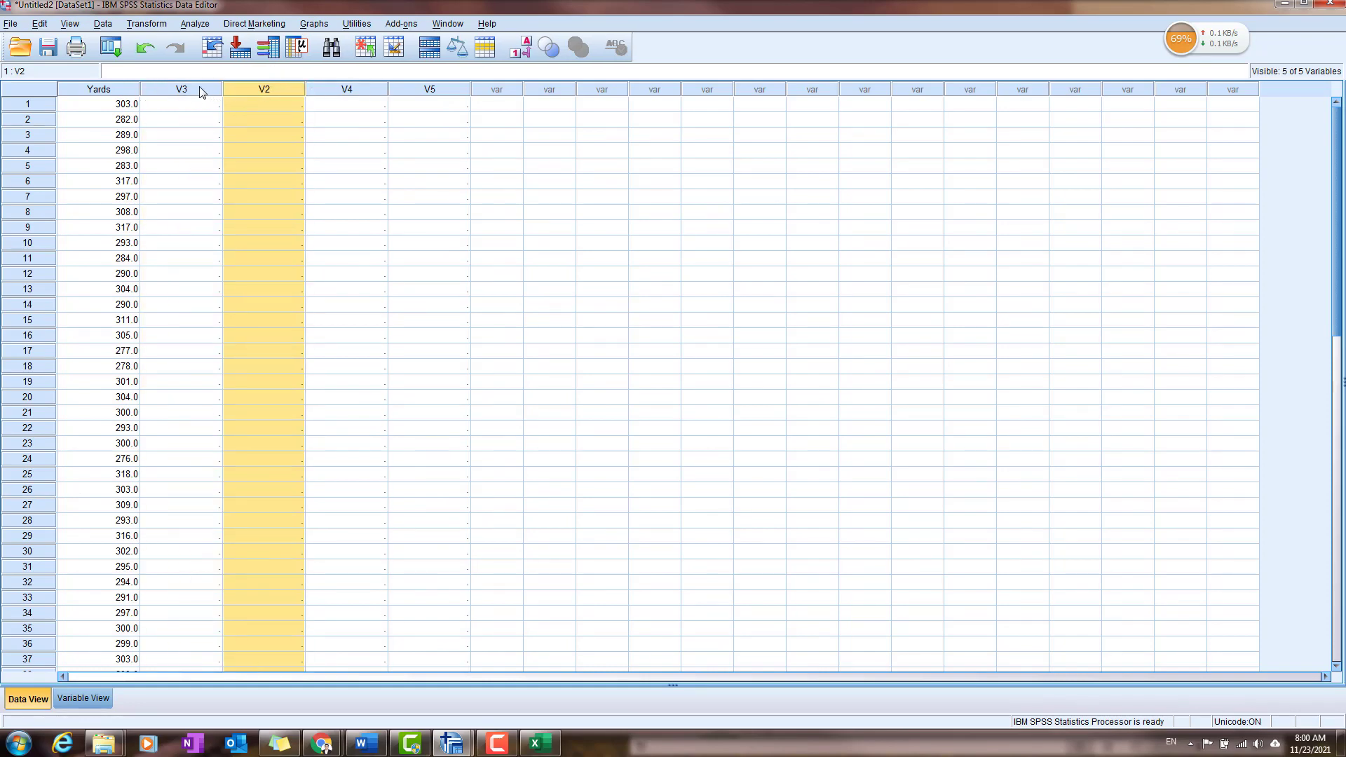
click(199, 90)
shift+click(255, 94)
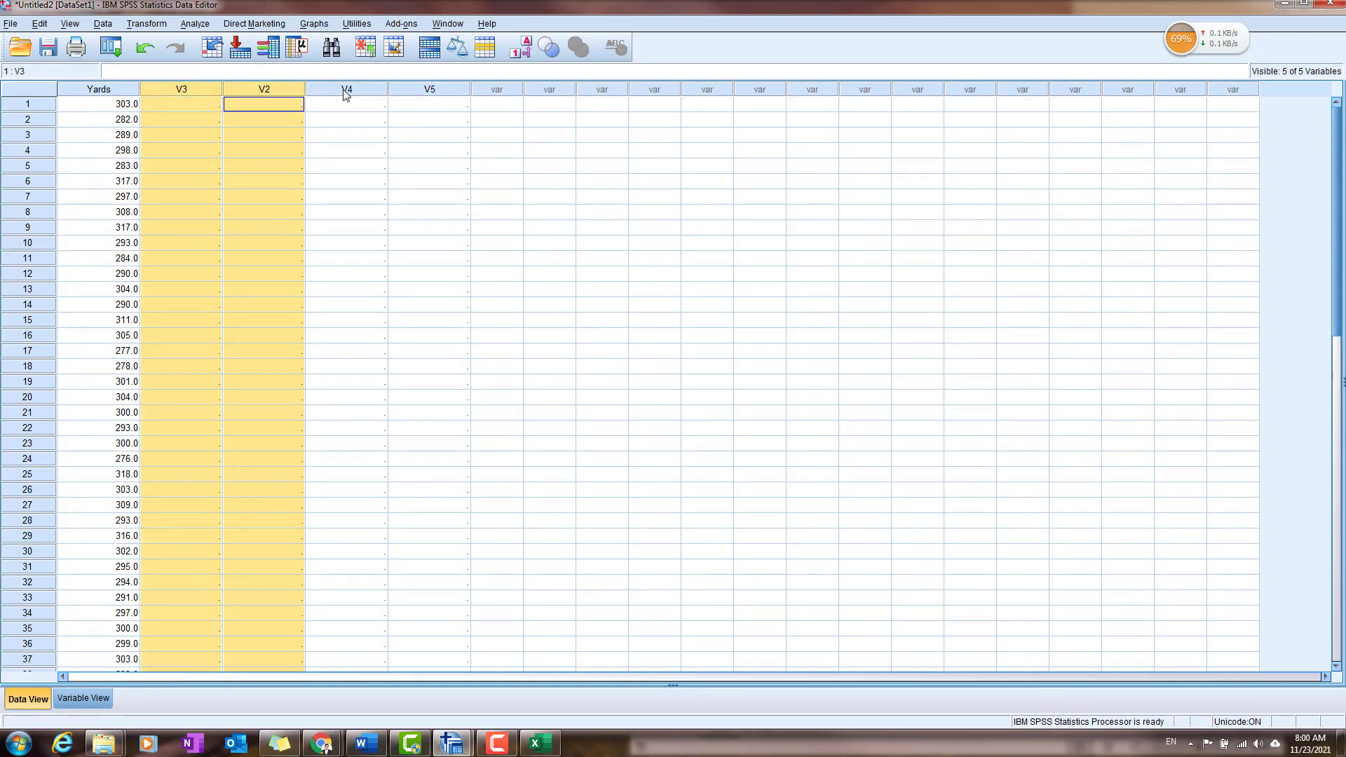
shift+click(350, 95)
shift+click(429, 94)
right_click(437, 96)
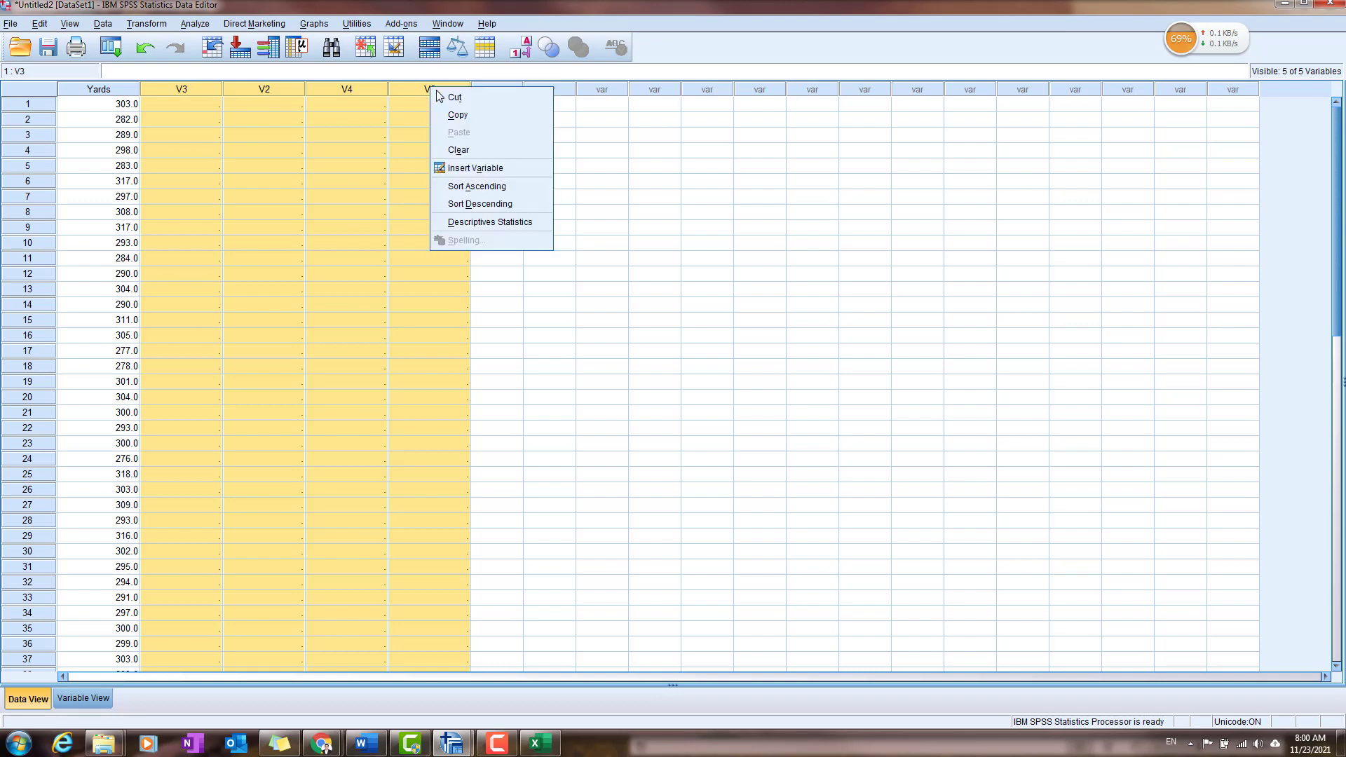
click(485, 102)
click(341, 243)
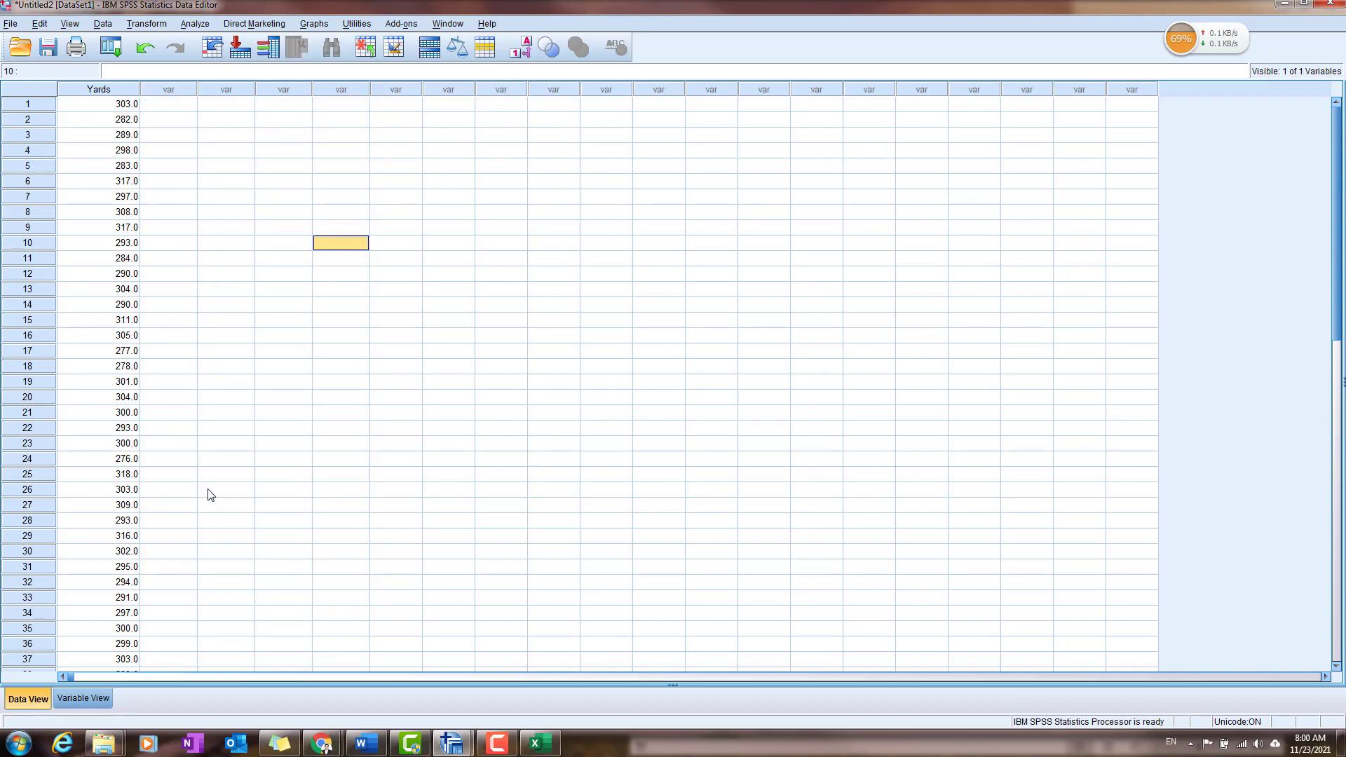
Review the type, width and decimals of the Yards variable against its values in the data rows.
click(78, 697)
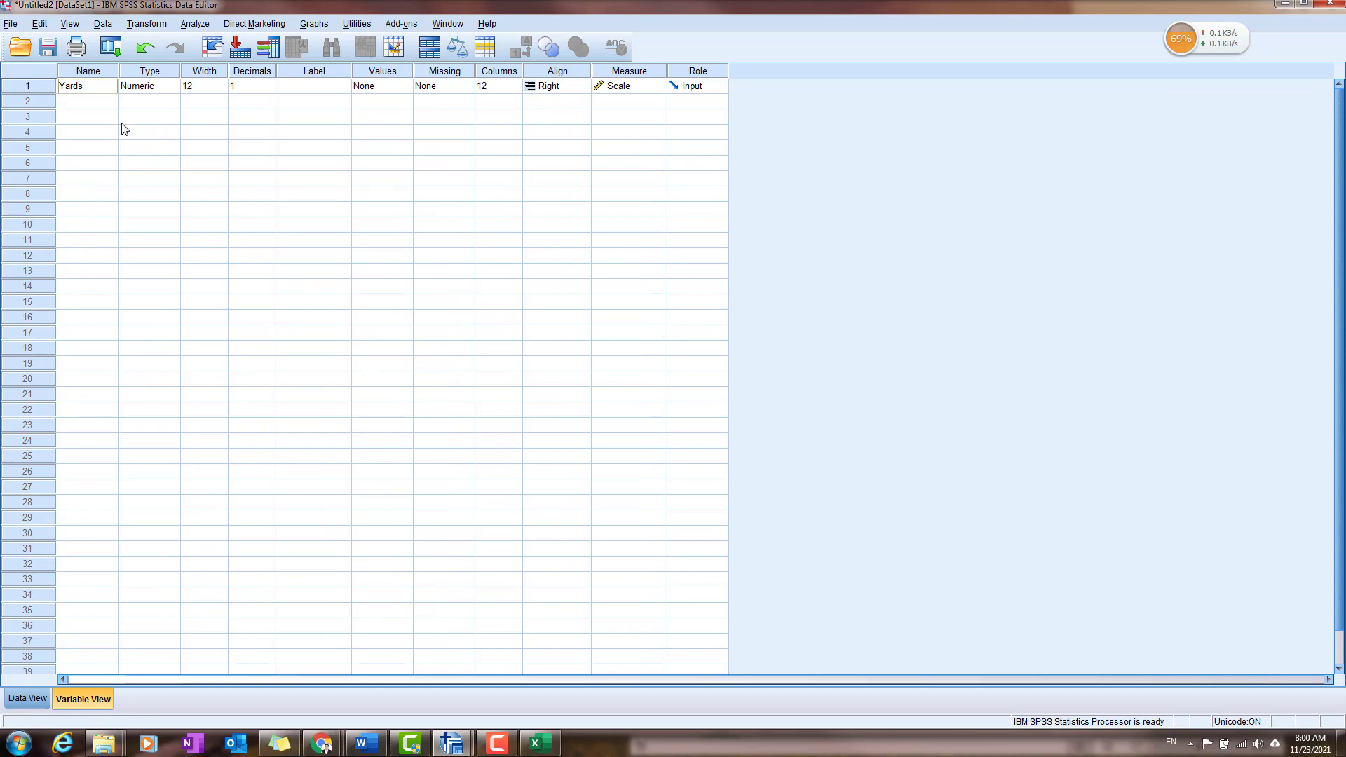
click(142, 107)
click(156, 90)
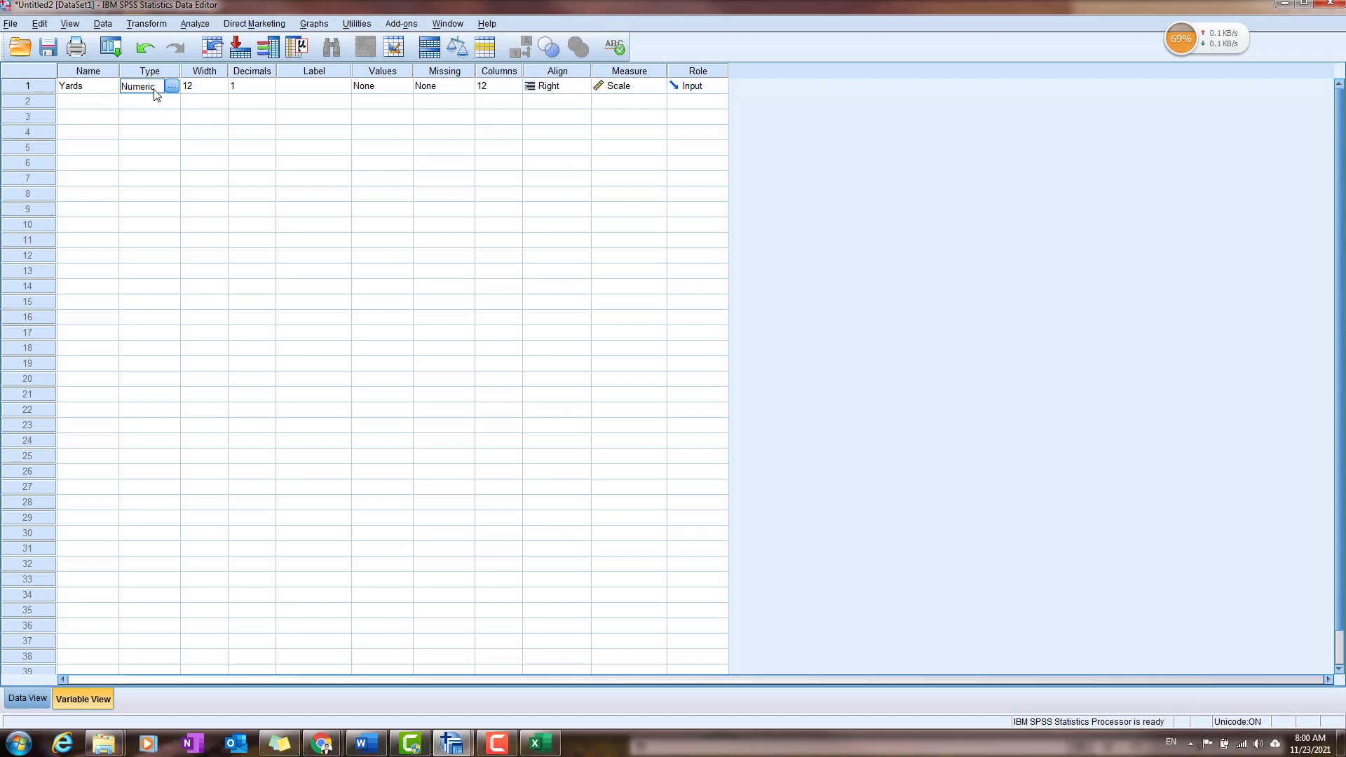
click(207, 88)
click(27, 698)
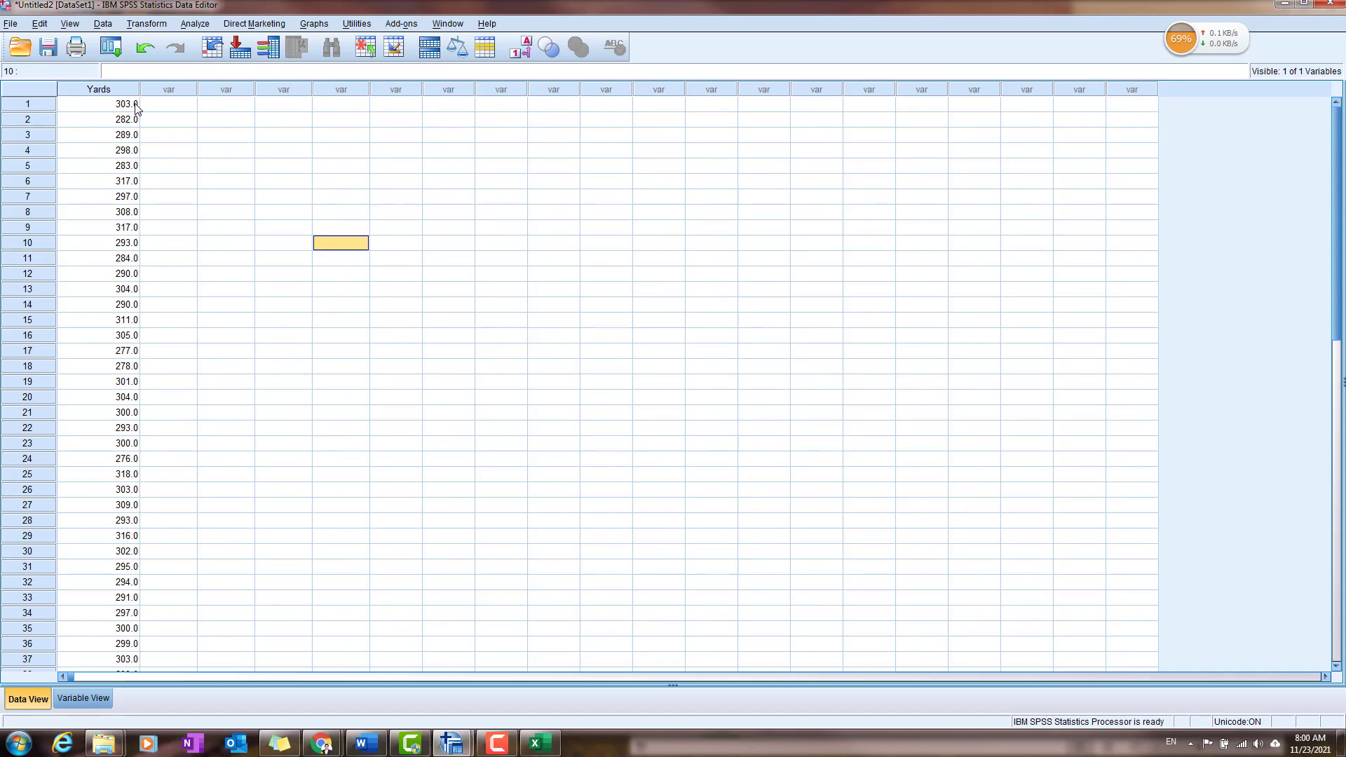
click(83, 698)
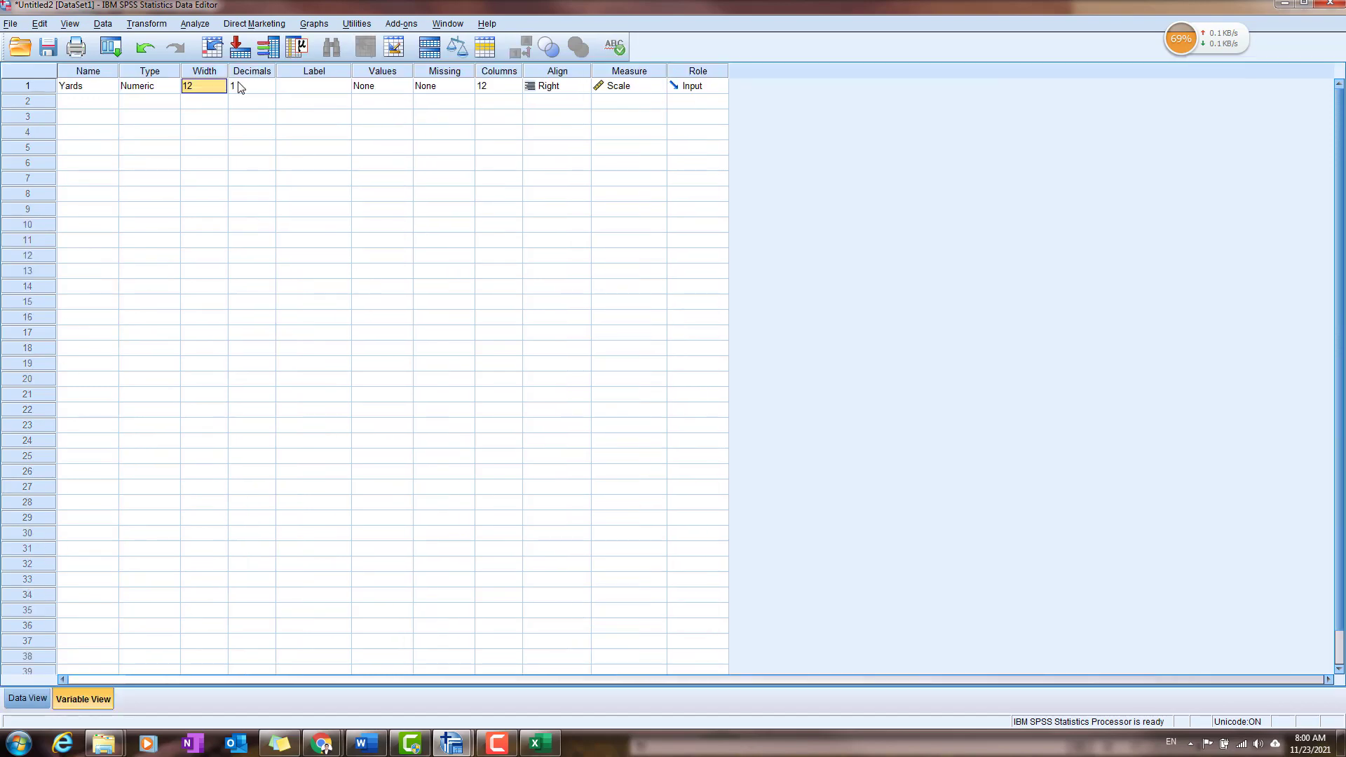
click(34, 699)
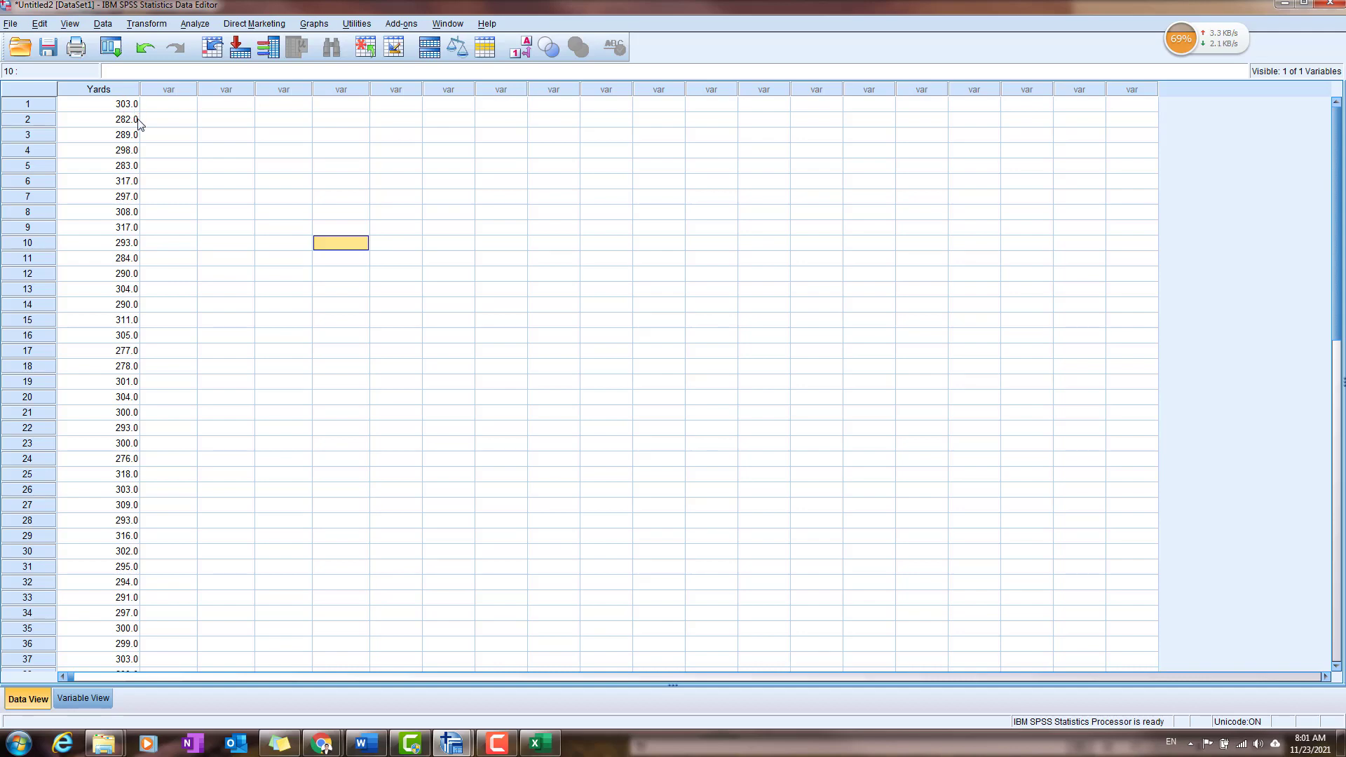
scroll(134, 463, down, 2)
scroll(128, 485, up, 2)
Examine the alignment and measurement level options of the Yards variable in Variable View.
click(73, 699)
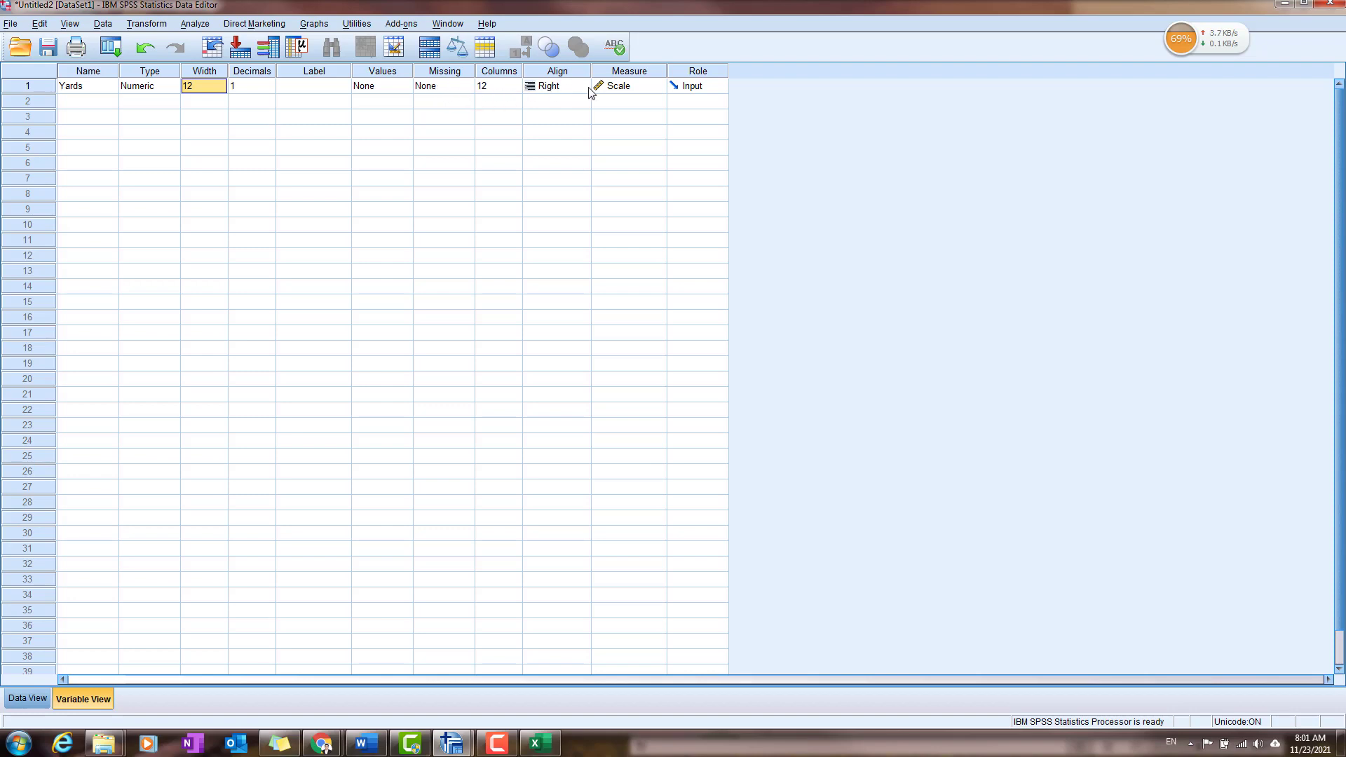
click(569, 96)
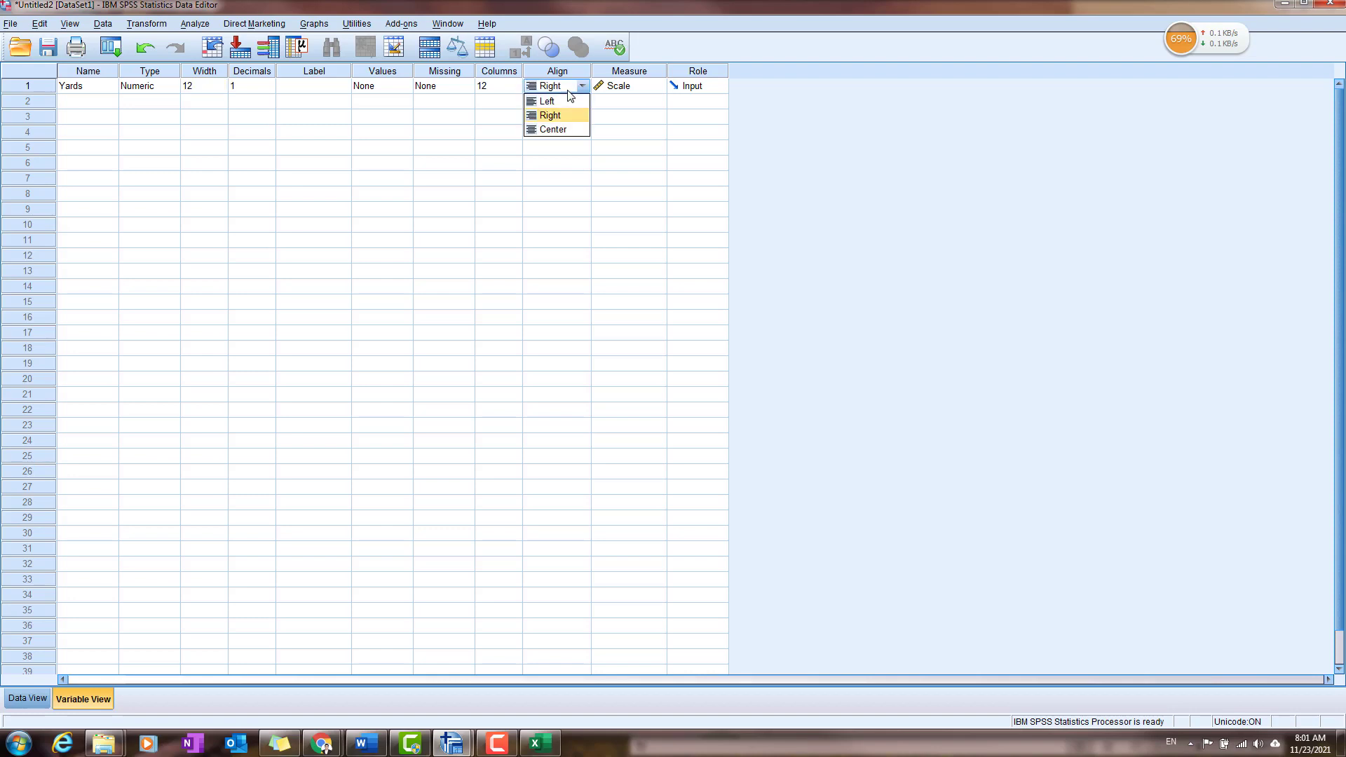
click(612, 107)
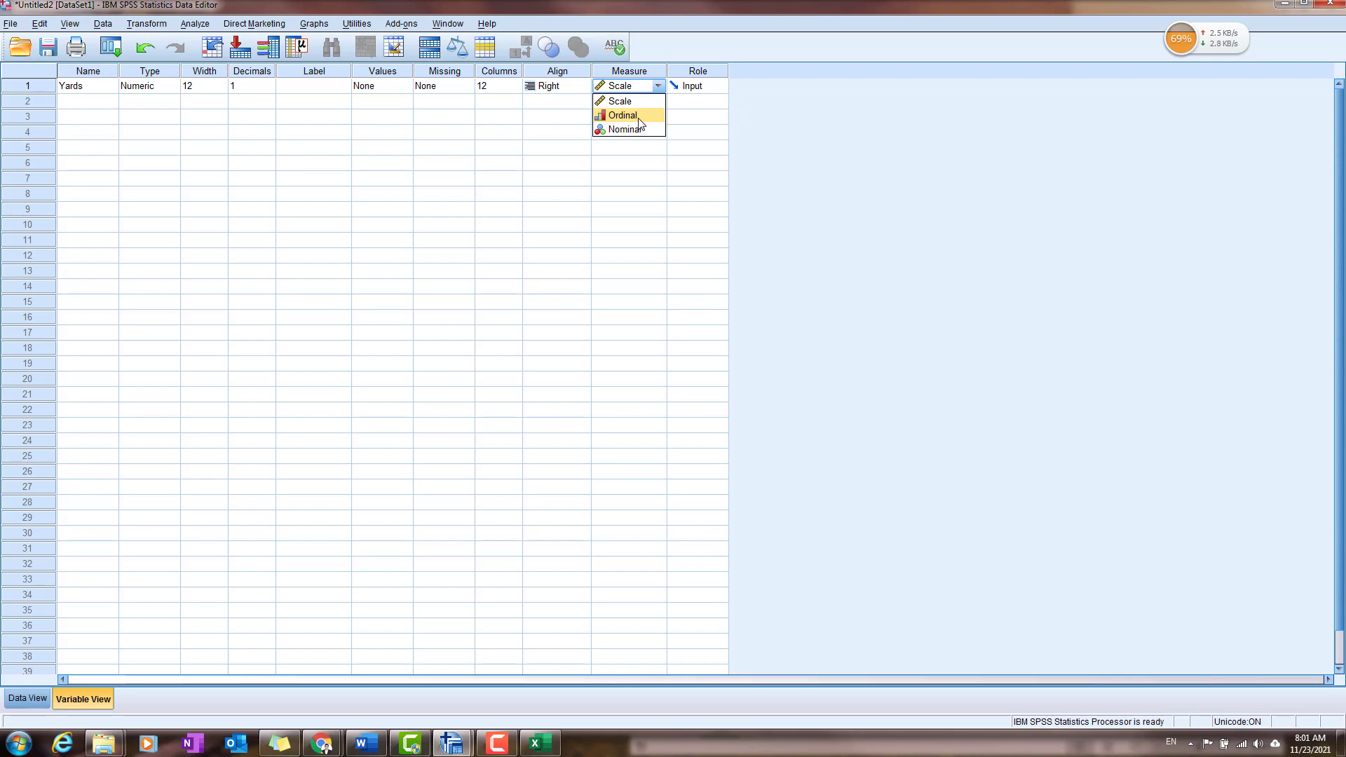
click(755, 46)
Return to Data View and set up a Descriptives analysis with Yards as the variable.
click(40, 704)
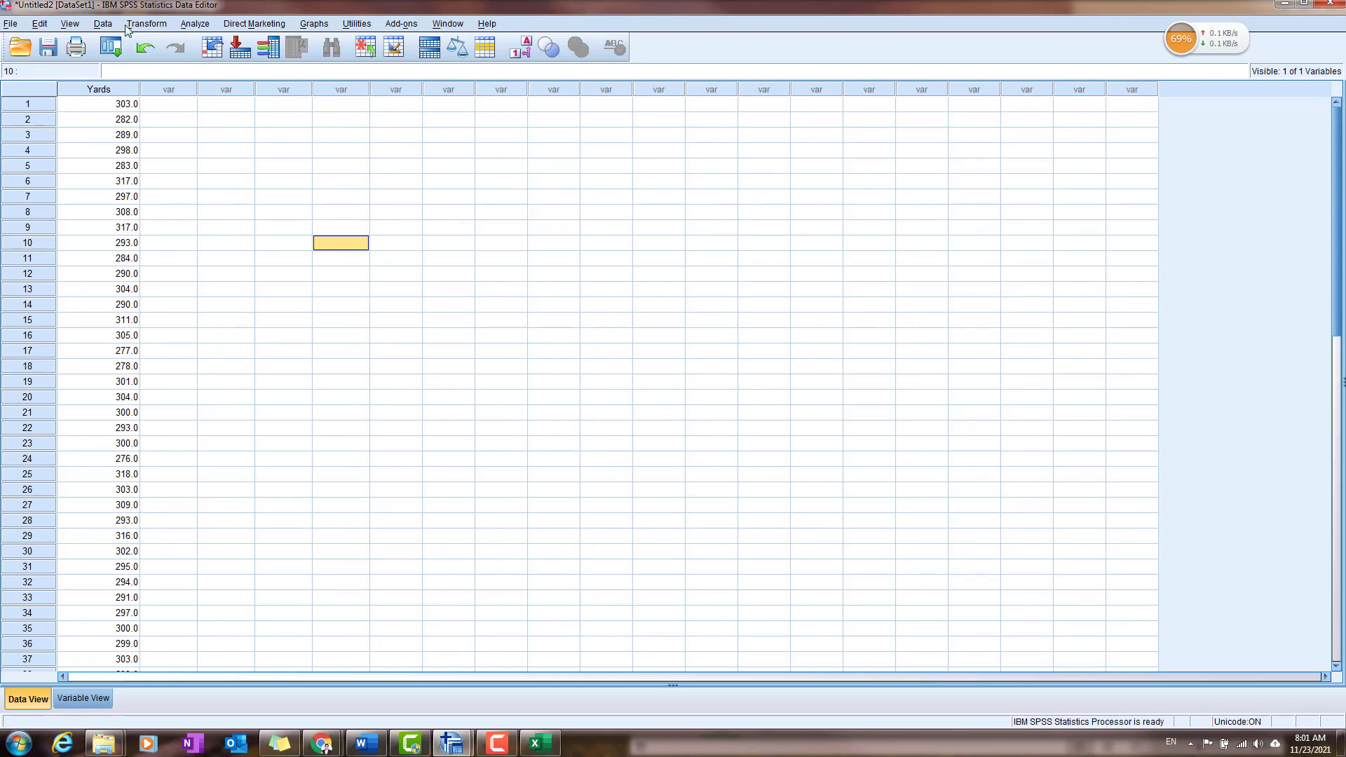
click(203, 26)
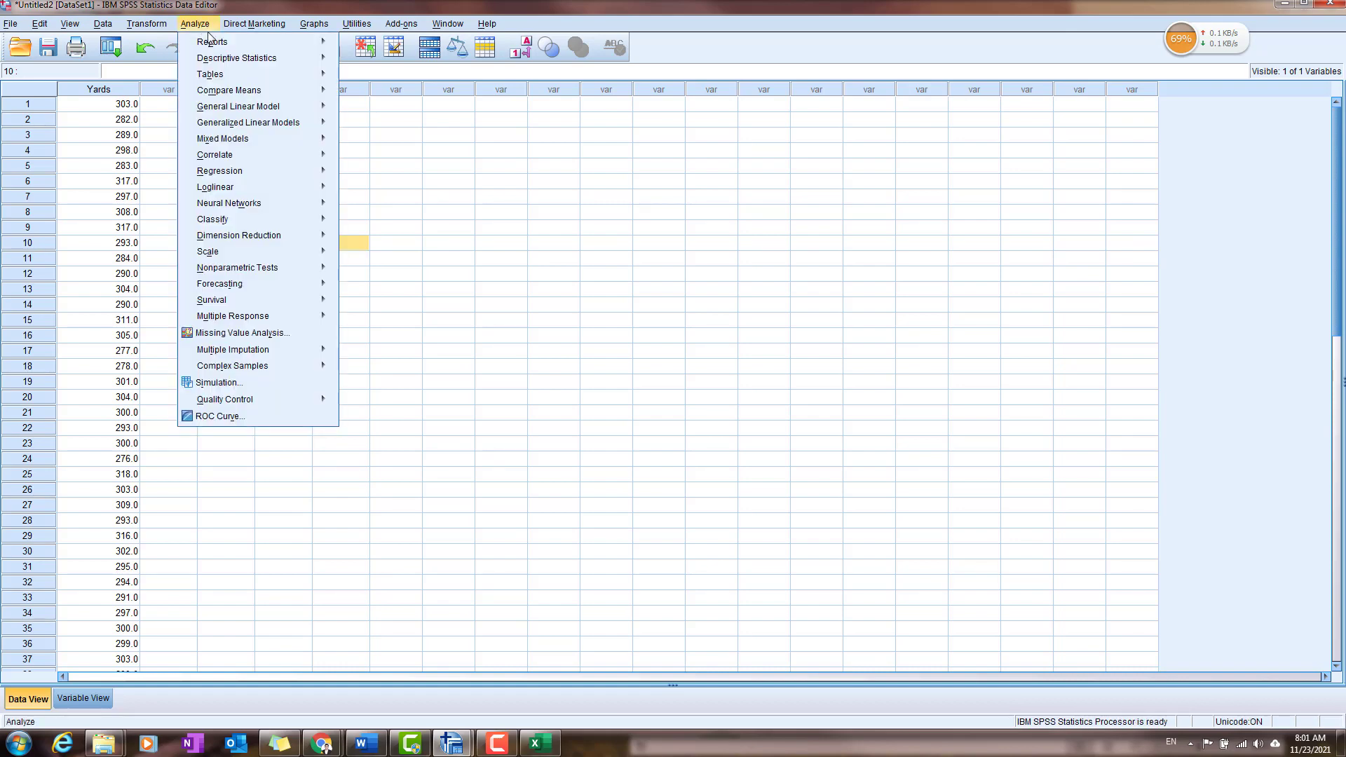
mouse_move(225, 62)
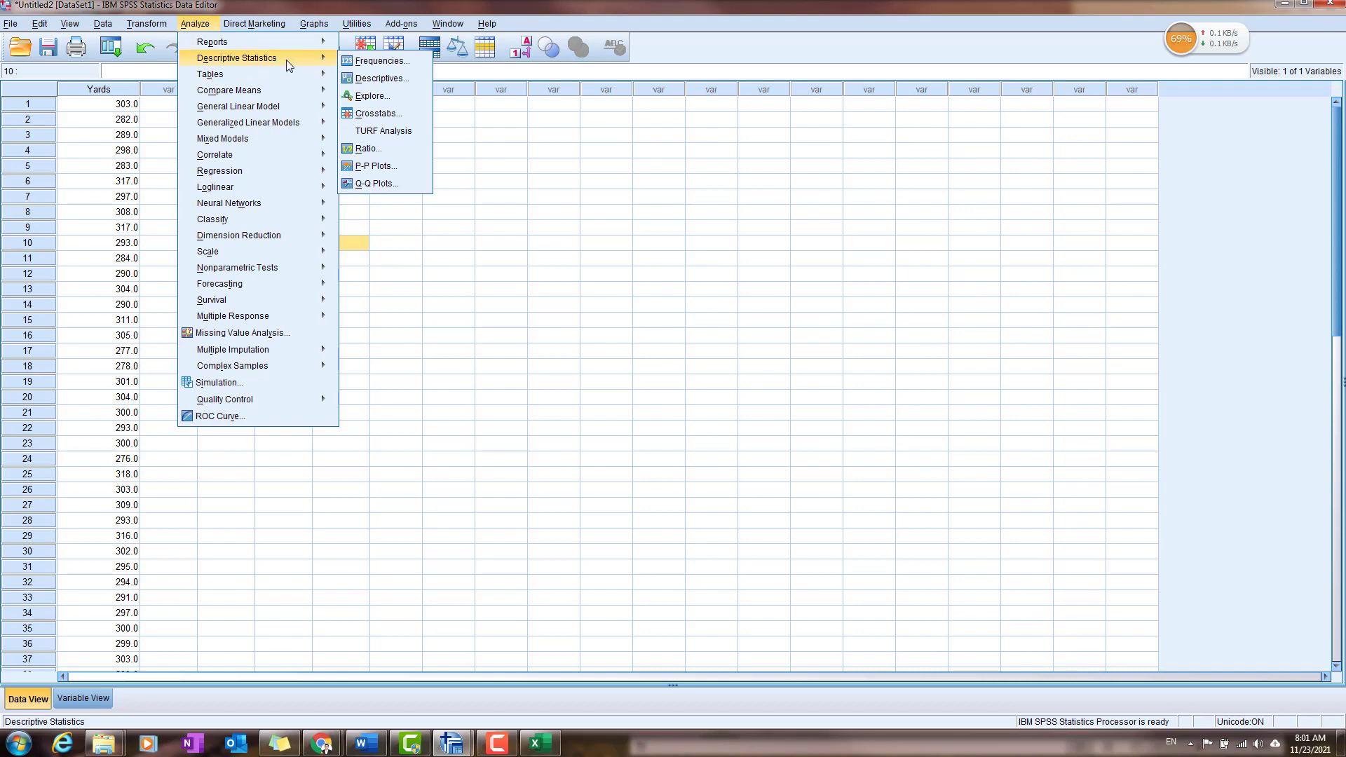
click(373, 79)
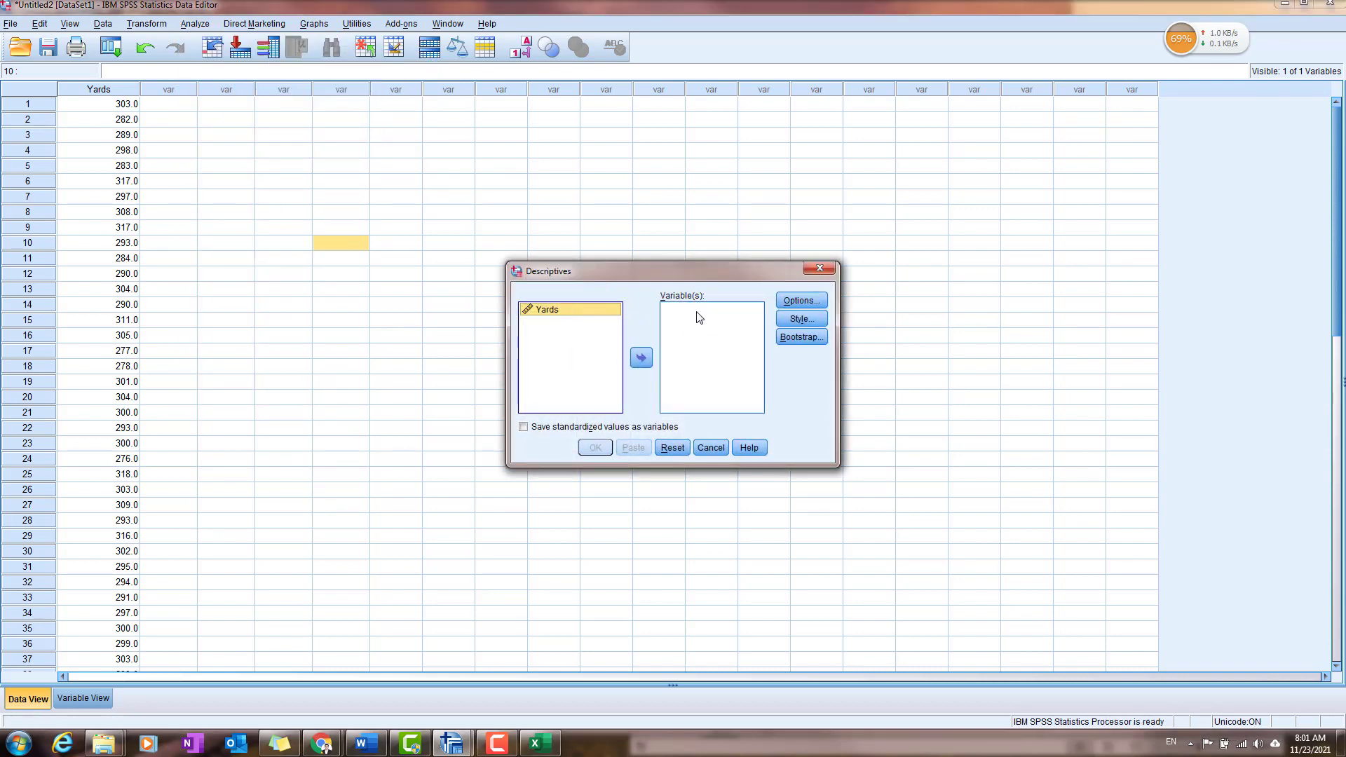
click(640, 359)
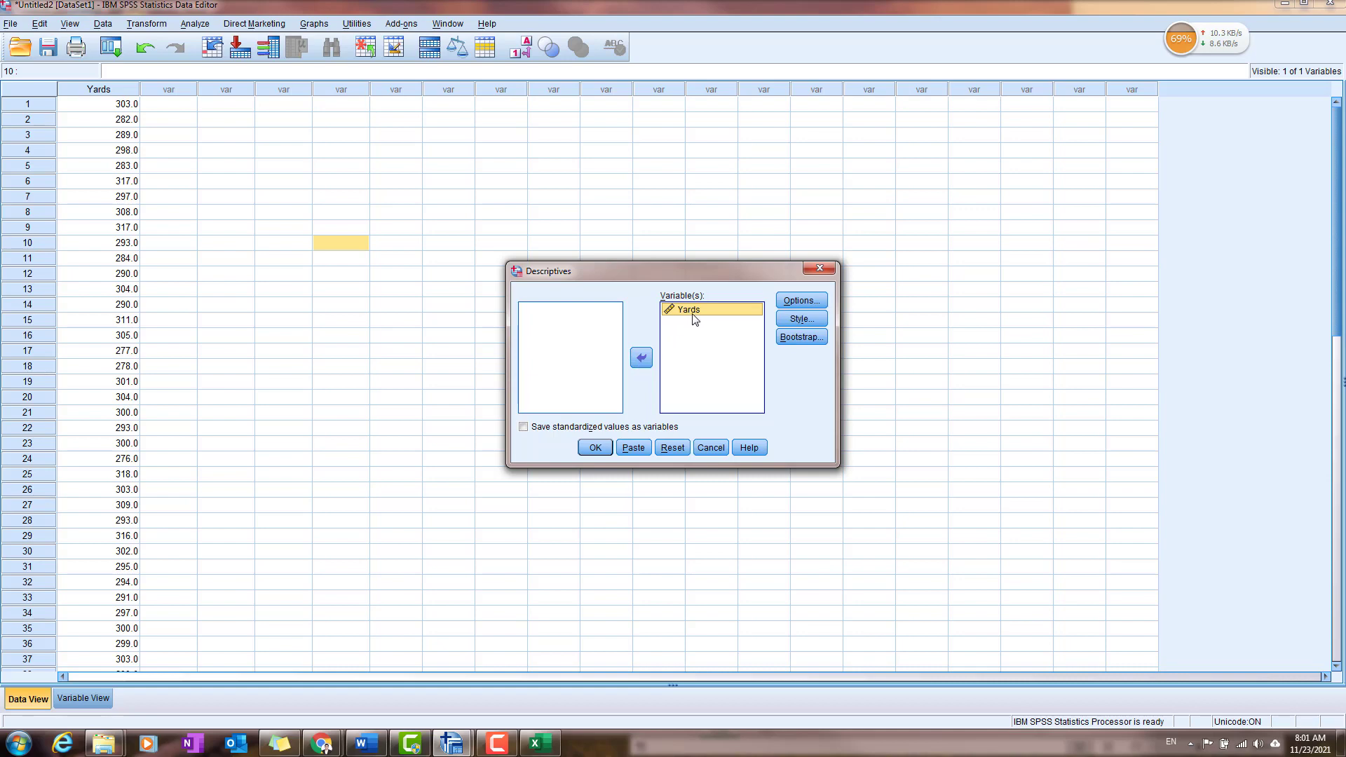
Add variance, range, S.E. mean, kurtosis and skewness to the descriptive statistics, and run the analysis.
click(818, 303)
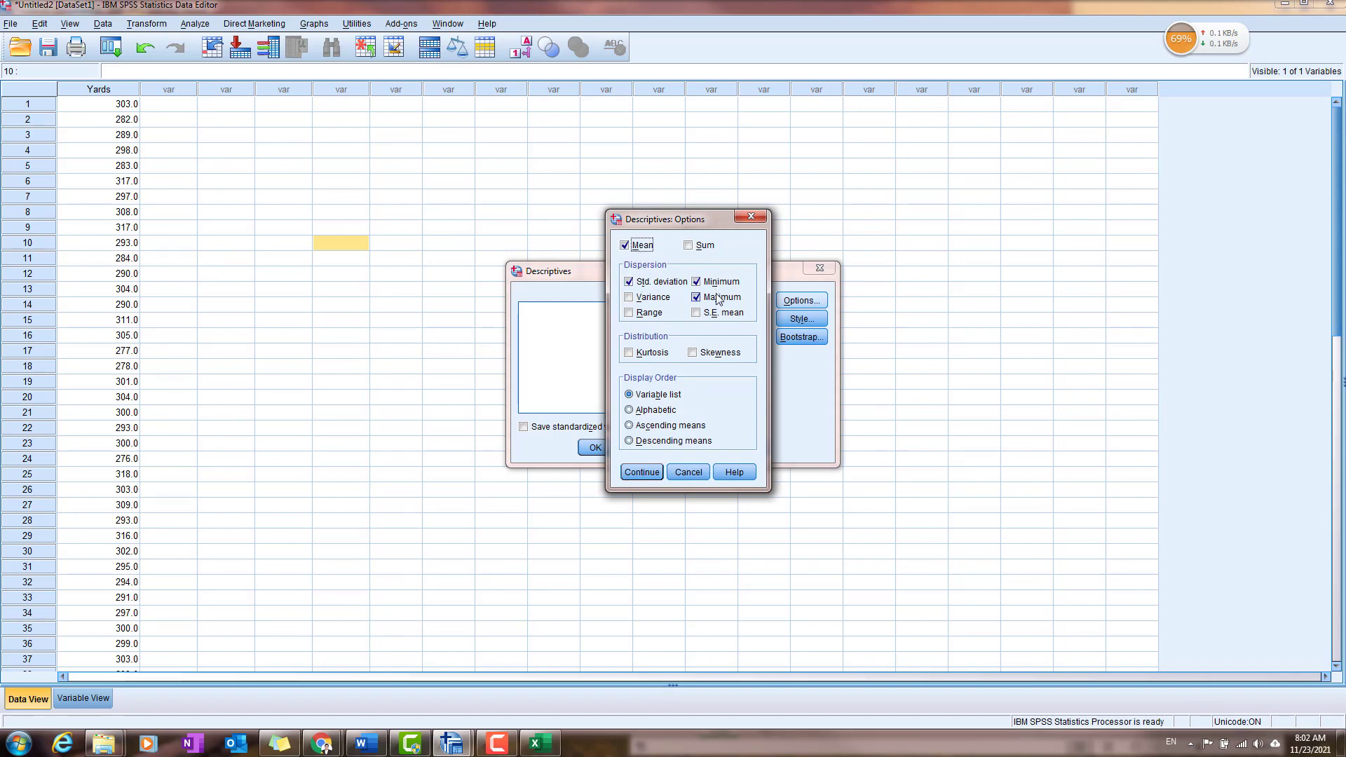
click(629, 300)
click(632, 314)
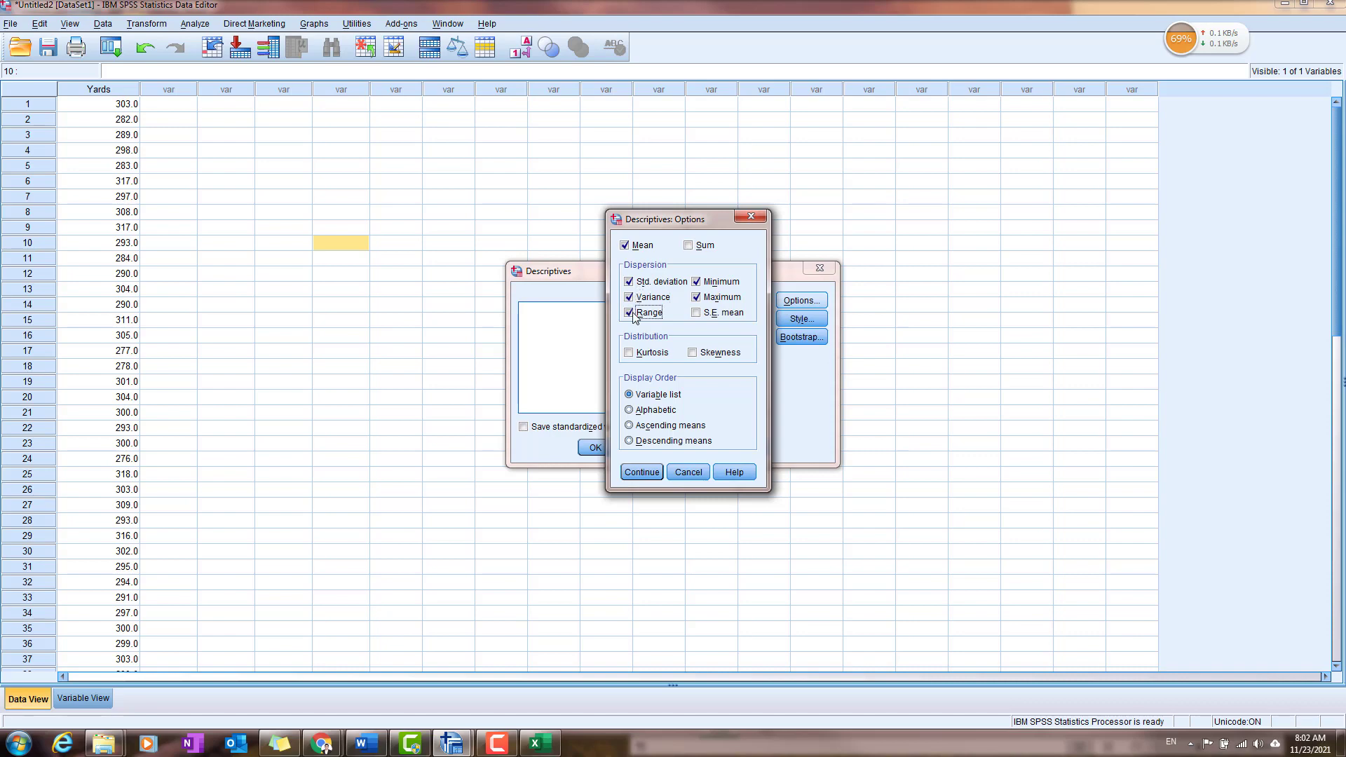
click(697, 315)
click(651, 353)
click(643, 472)
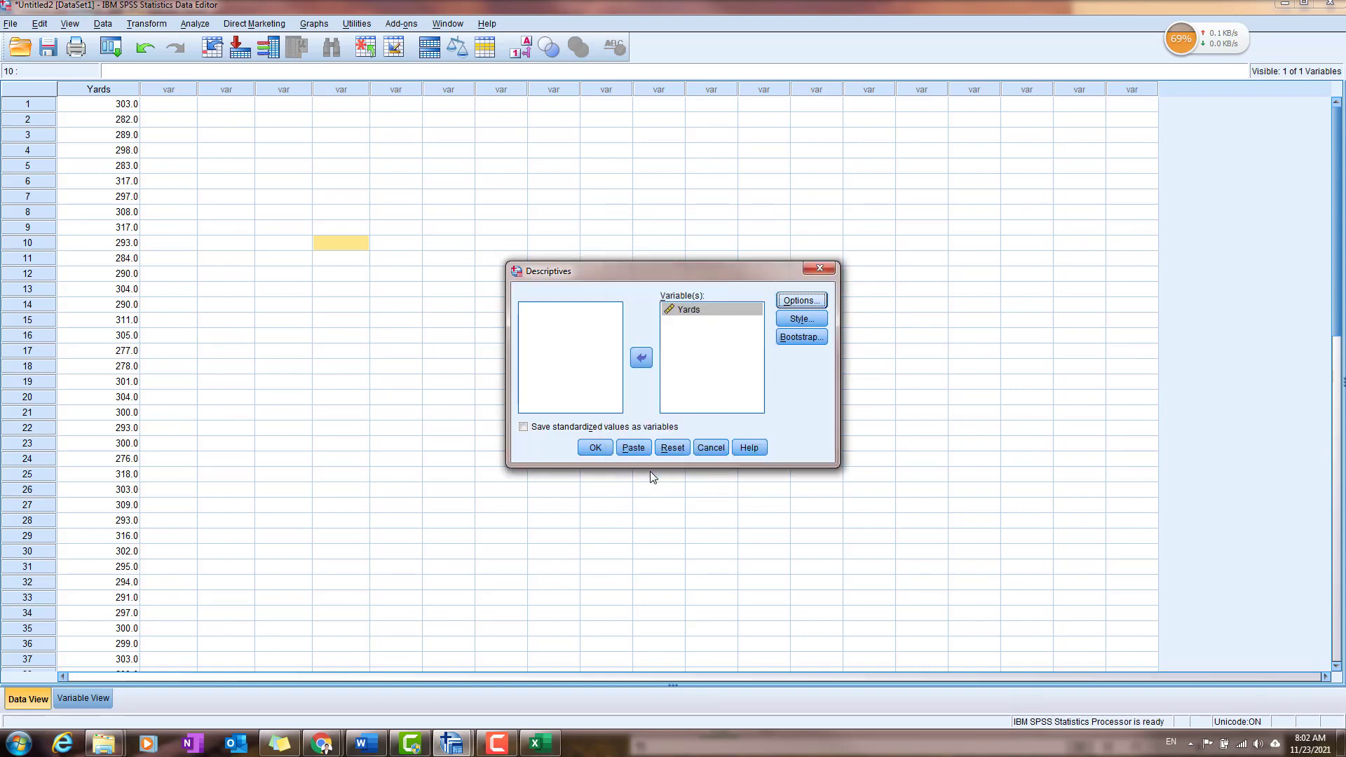
click(604, 450)
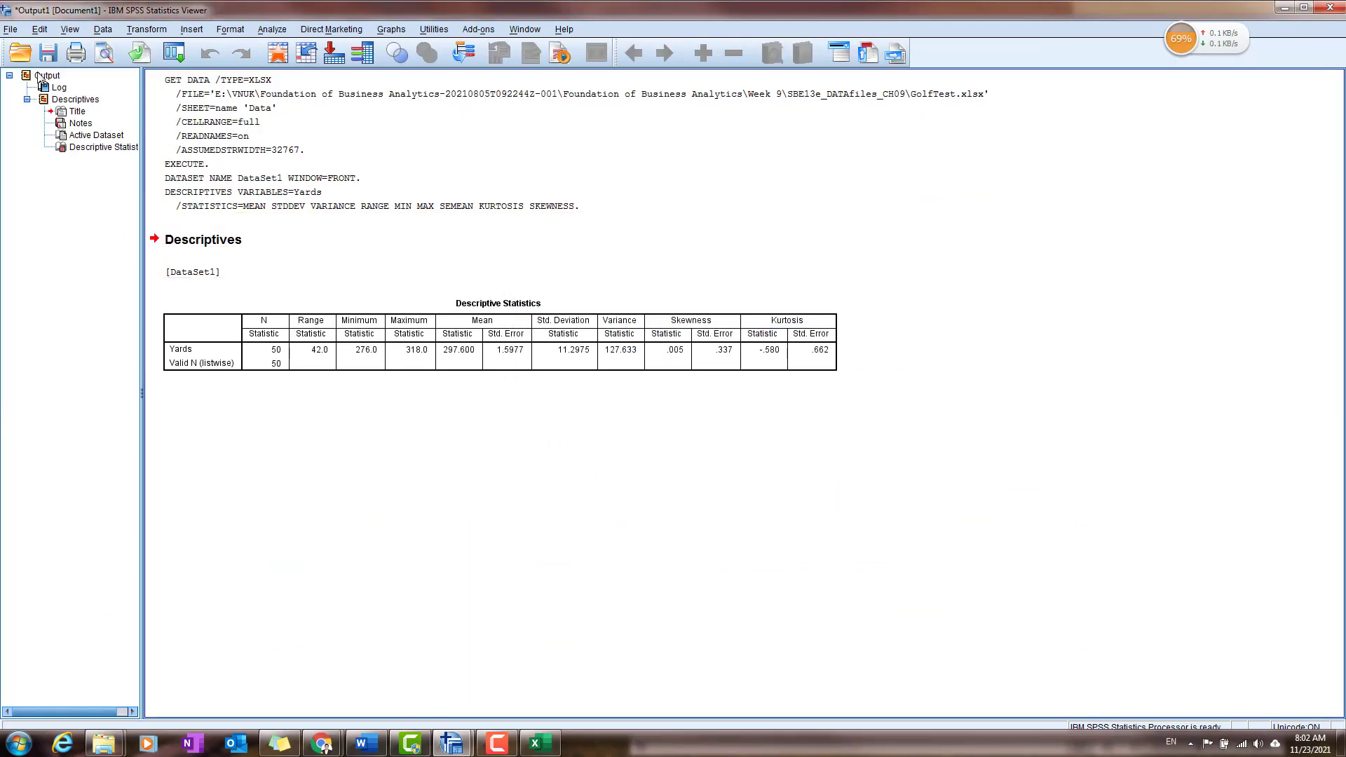
Examine the Descriptive Statistics table for Yards in the output, then return to the Data Editor.
click(324, 356)
mouse_move(451, 742)
click(502, 690)
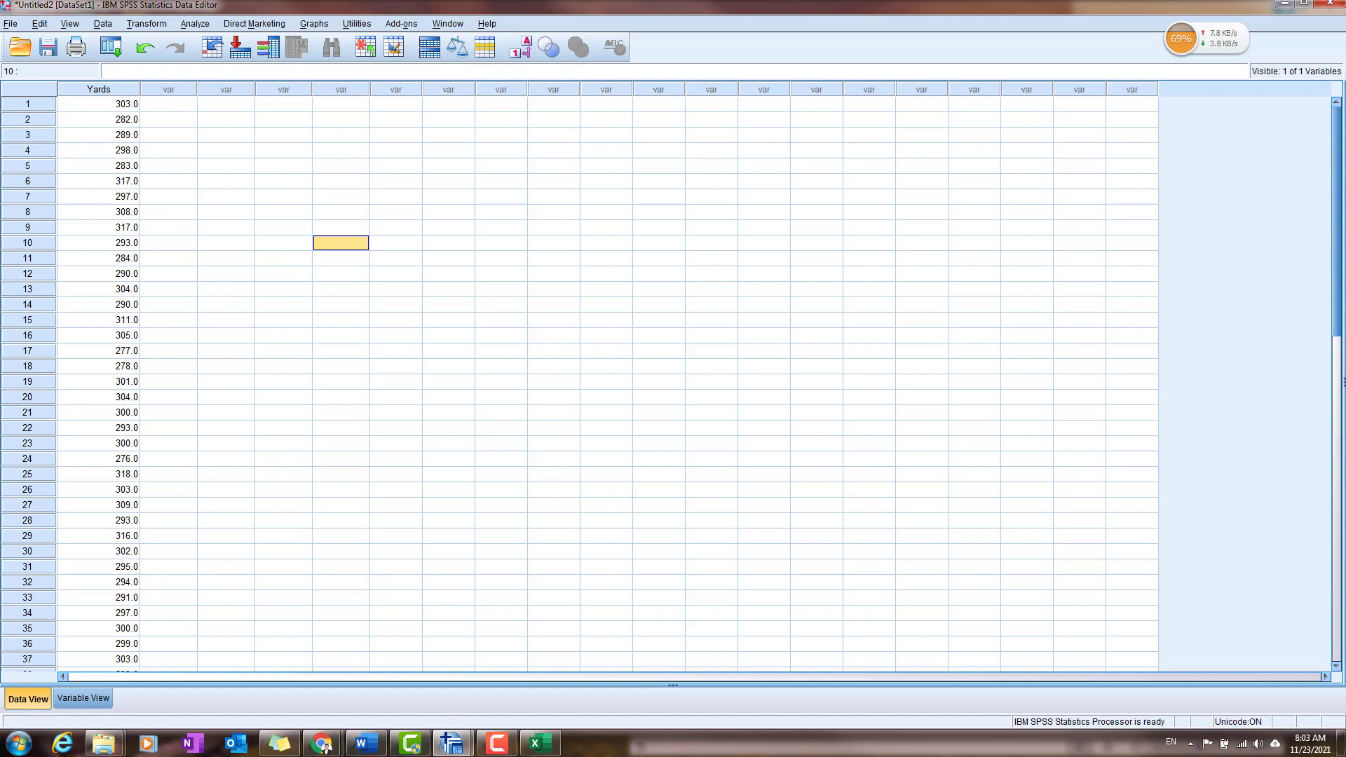
Switch to the textbook PDF in Chrome, read the hypotheses of the GolfTest known-sigma example, and return to SPSS.
click(322, 743)
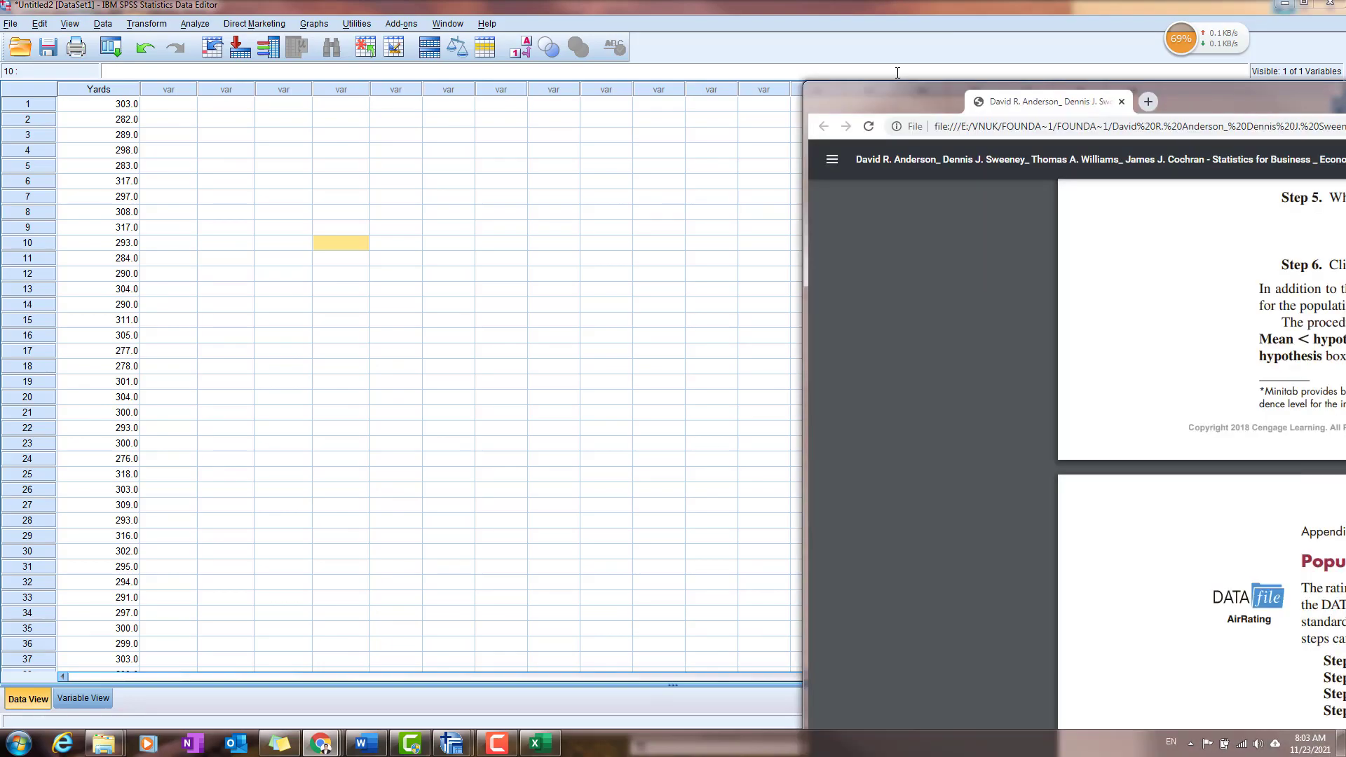
scroll(763, 354, up, 7)
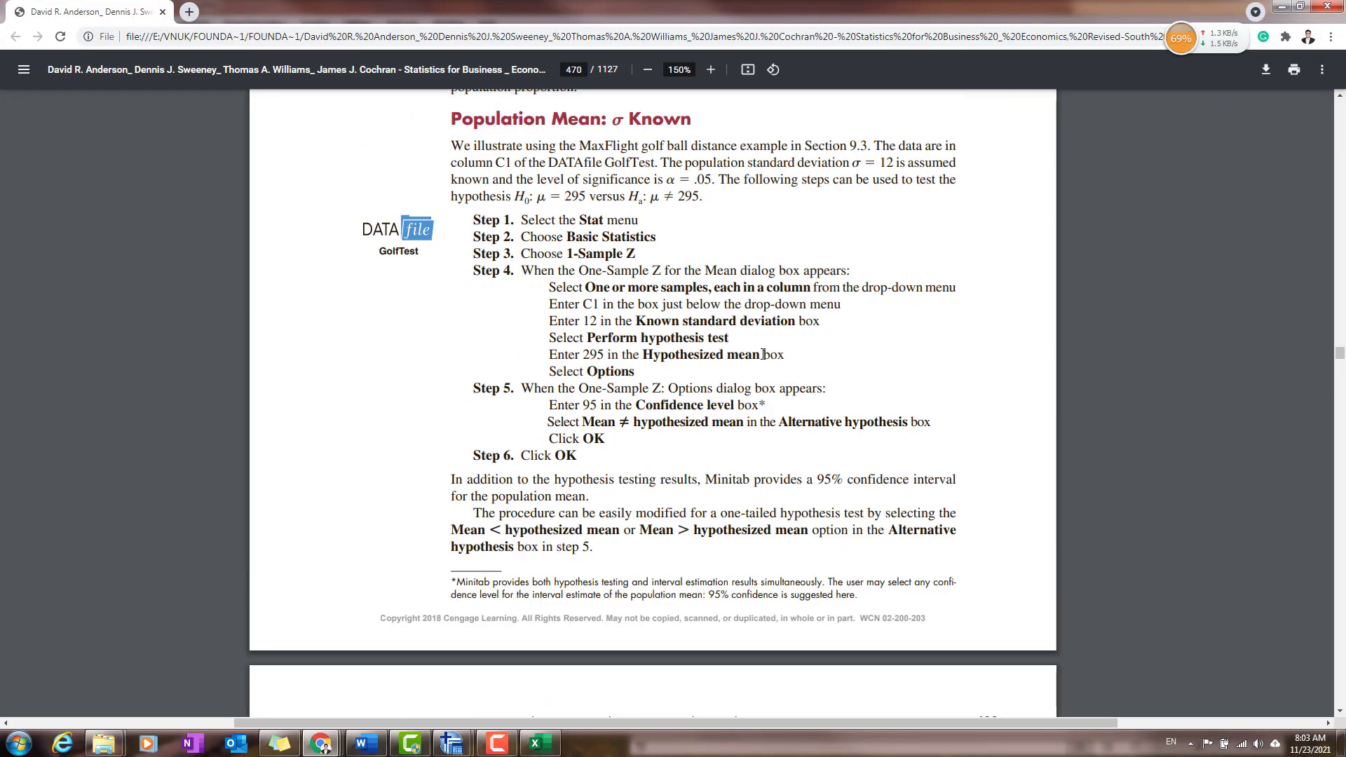
scroll(594, 342, down, 1)
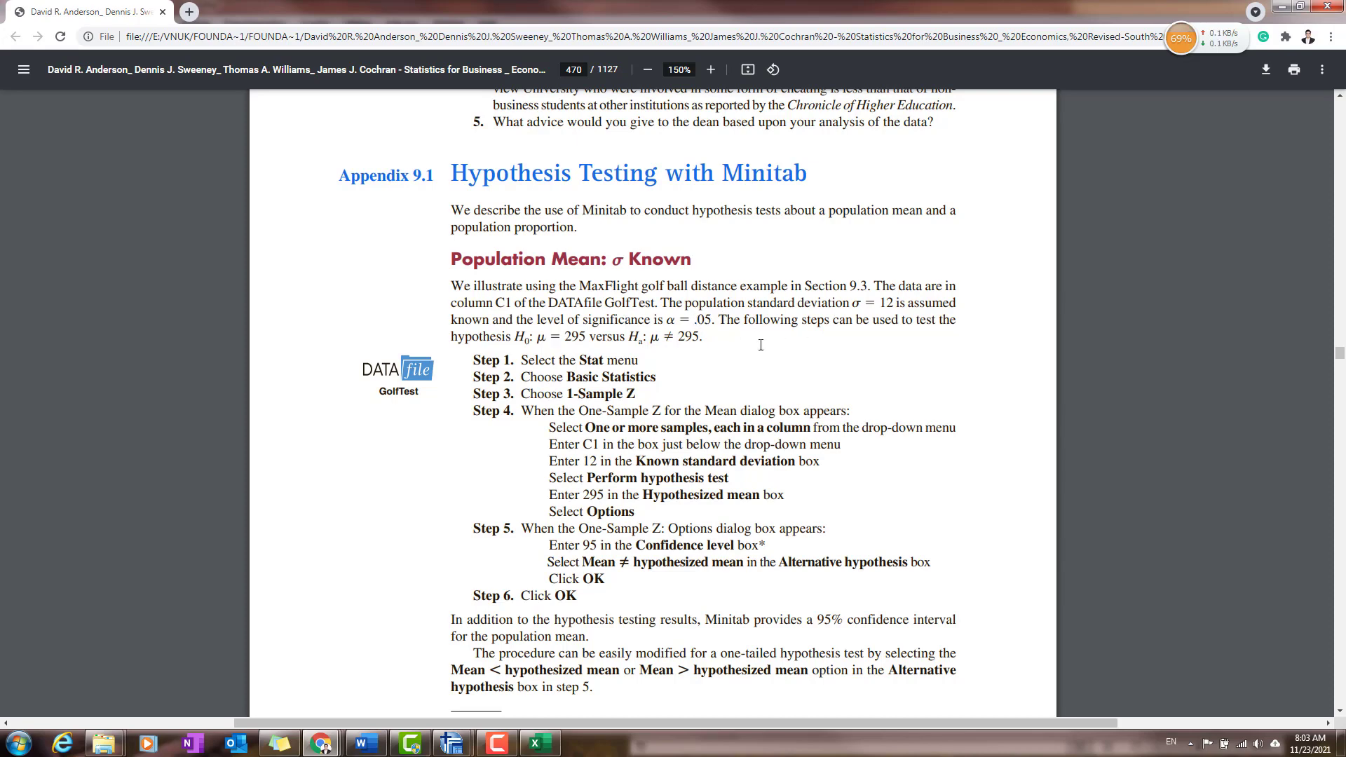
drag(520, 337, 587, 336)
click(586, 336)
drag(643, 338, 703, 338)
click(720, 336)
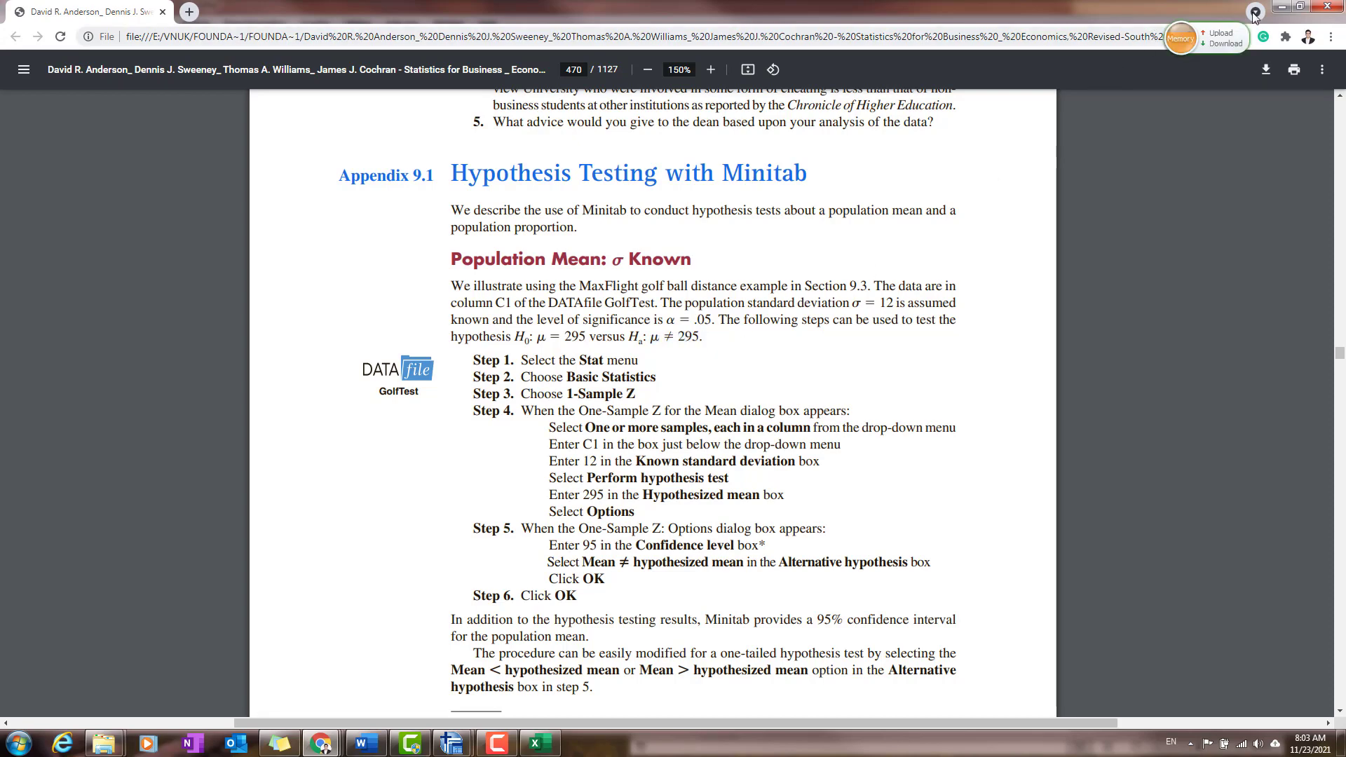
click(1282, 7)
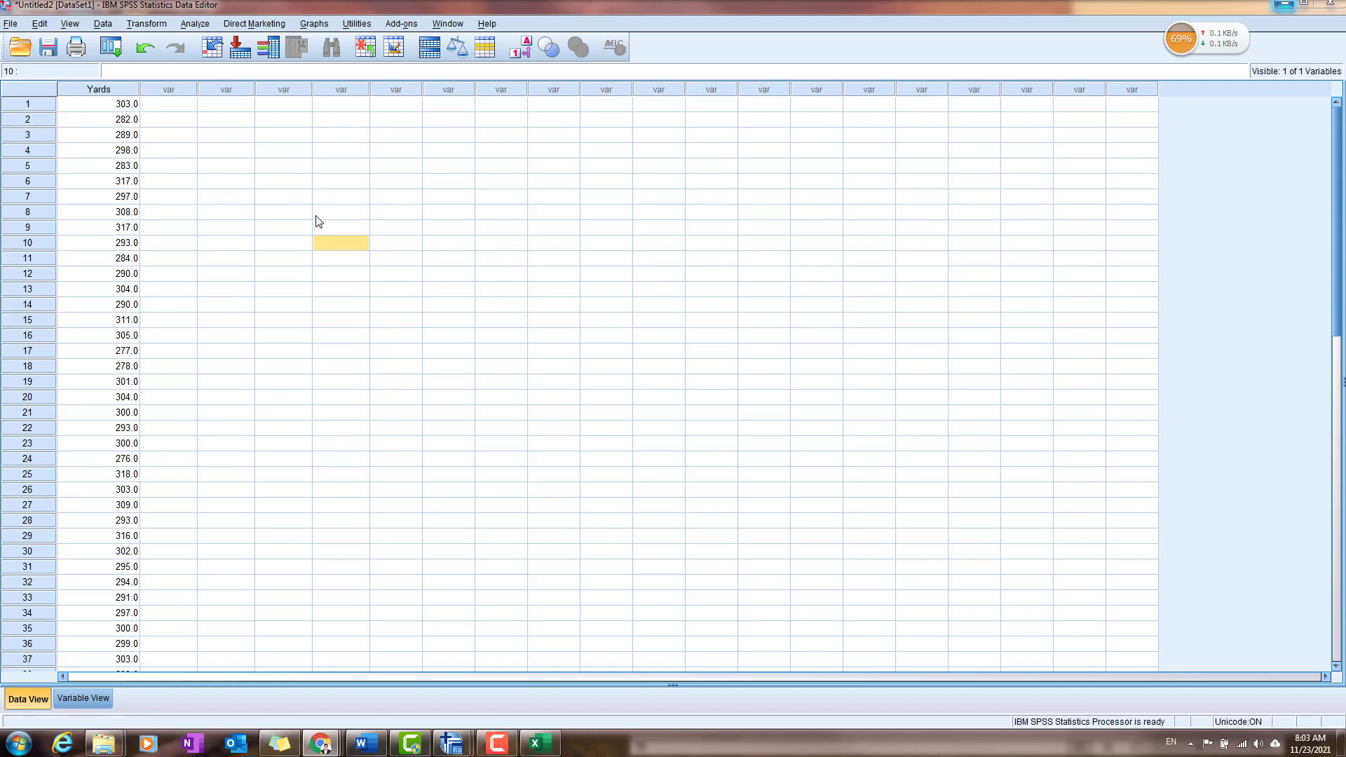
click(285, 24)
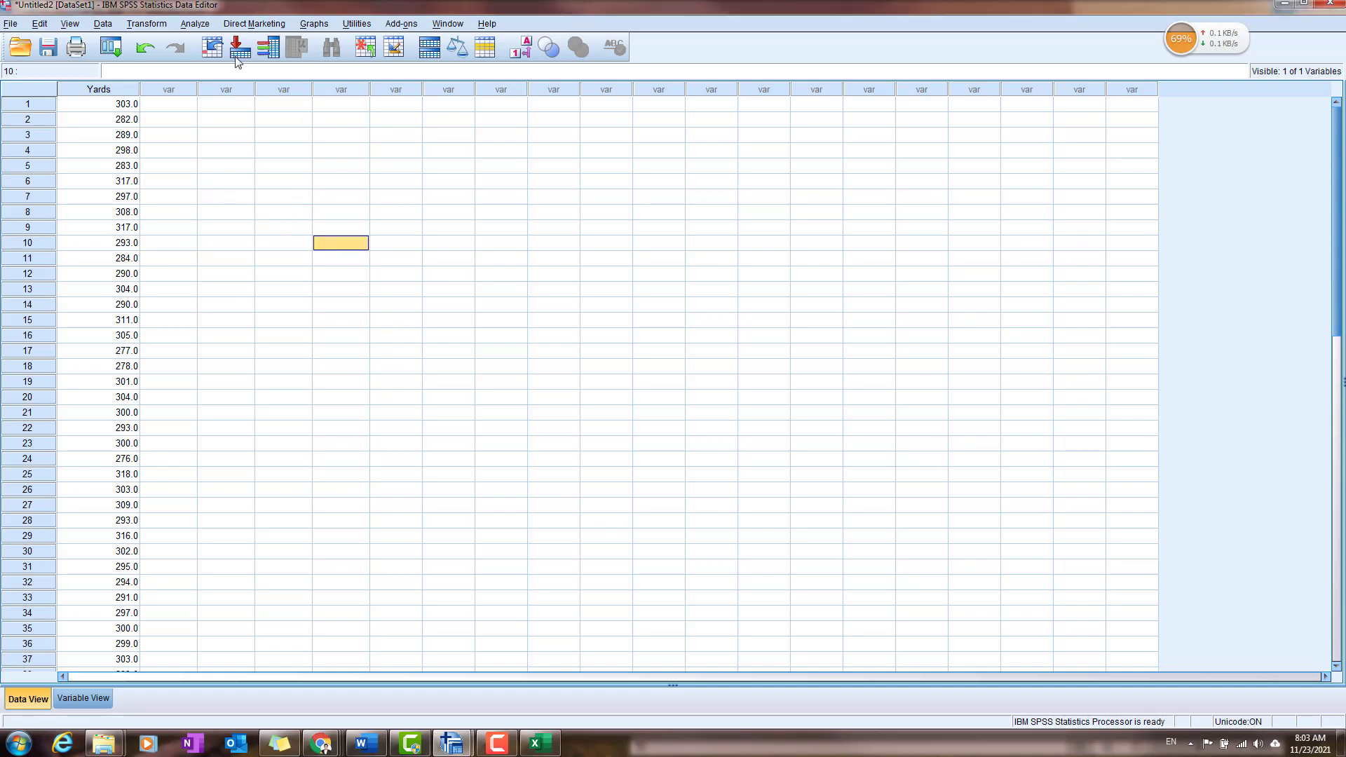
click(208, 25)
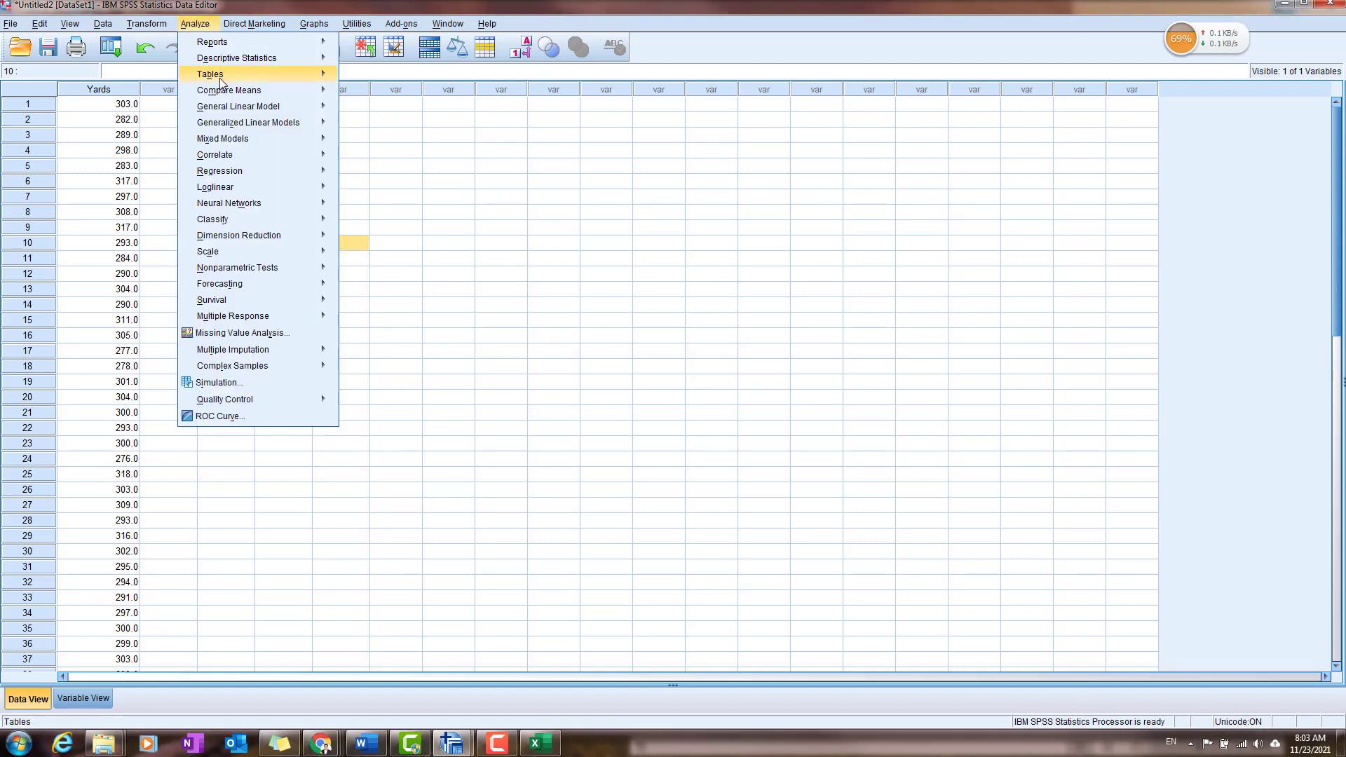
mouse_move(248, 95)
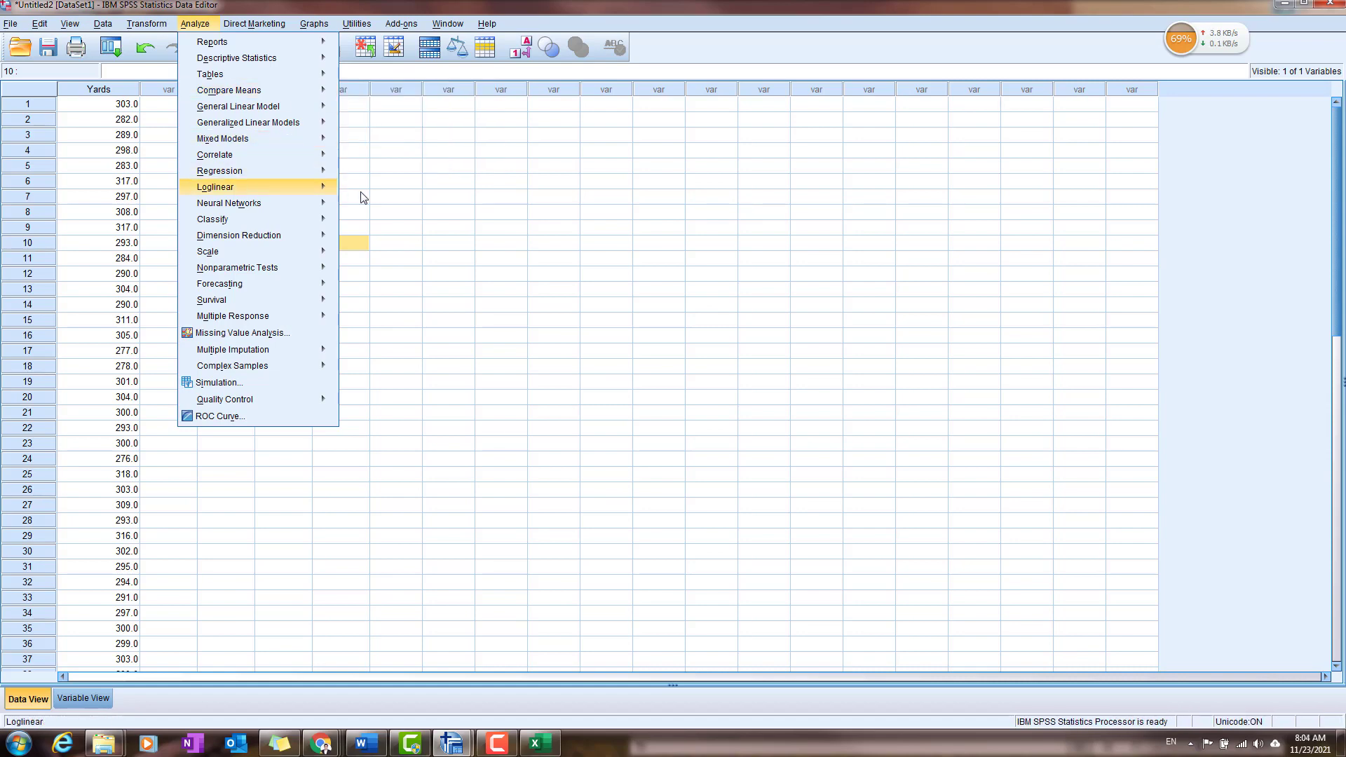
click(635, 201)
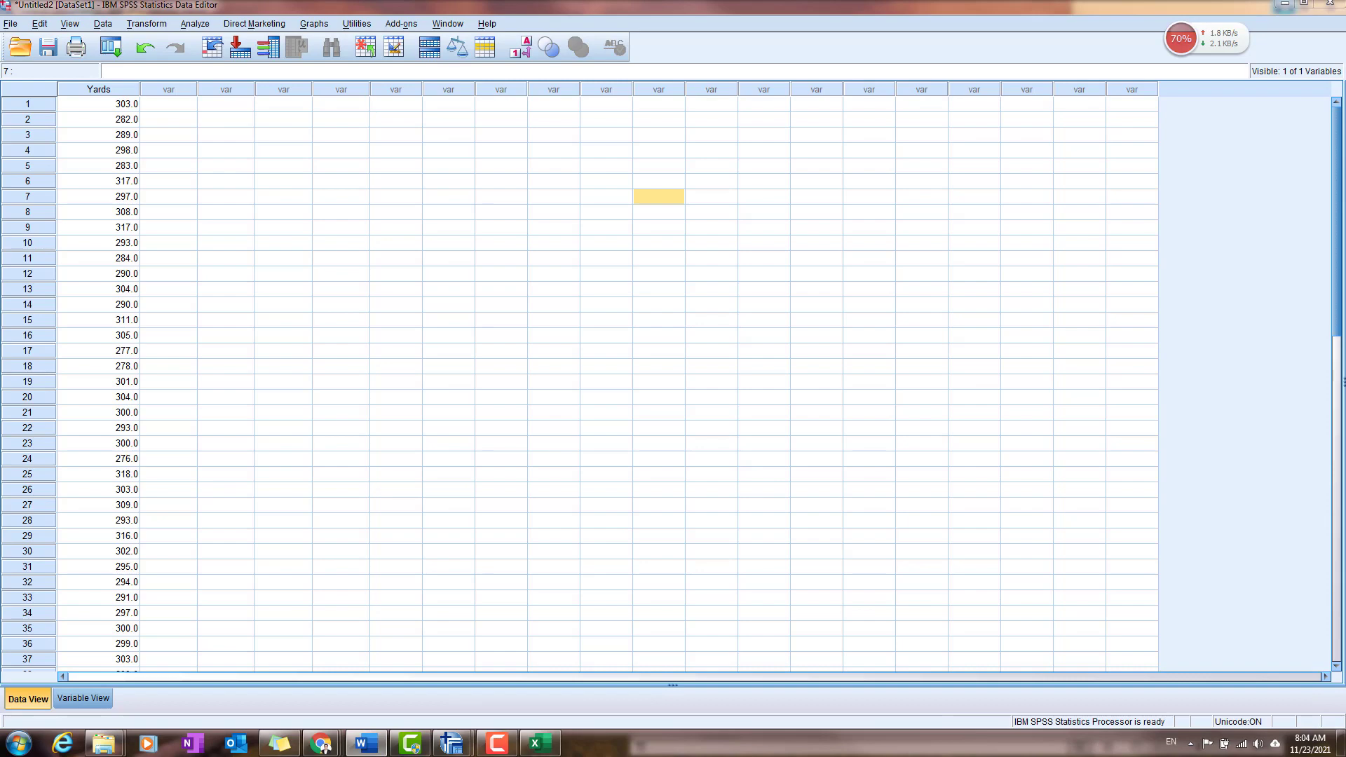
Switch to the Word document, place it beside the data, read through the one-sample z-test syntax, and return to SPSS.
click(366, 744)
drag(773, 47, 1030, 22)
scroll(957, 309, up, 3)
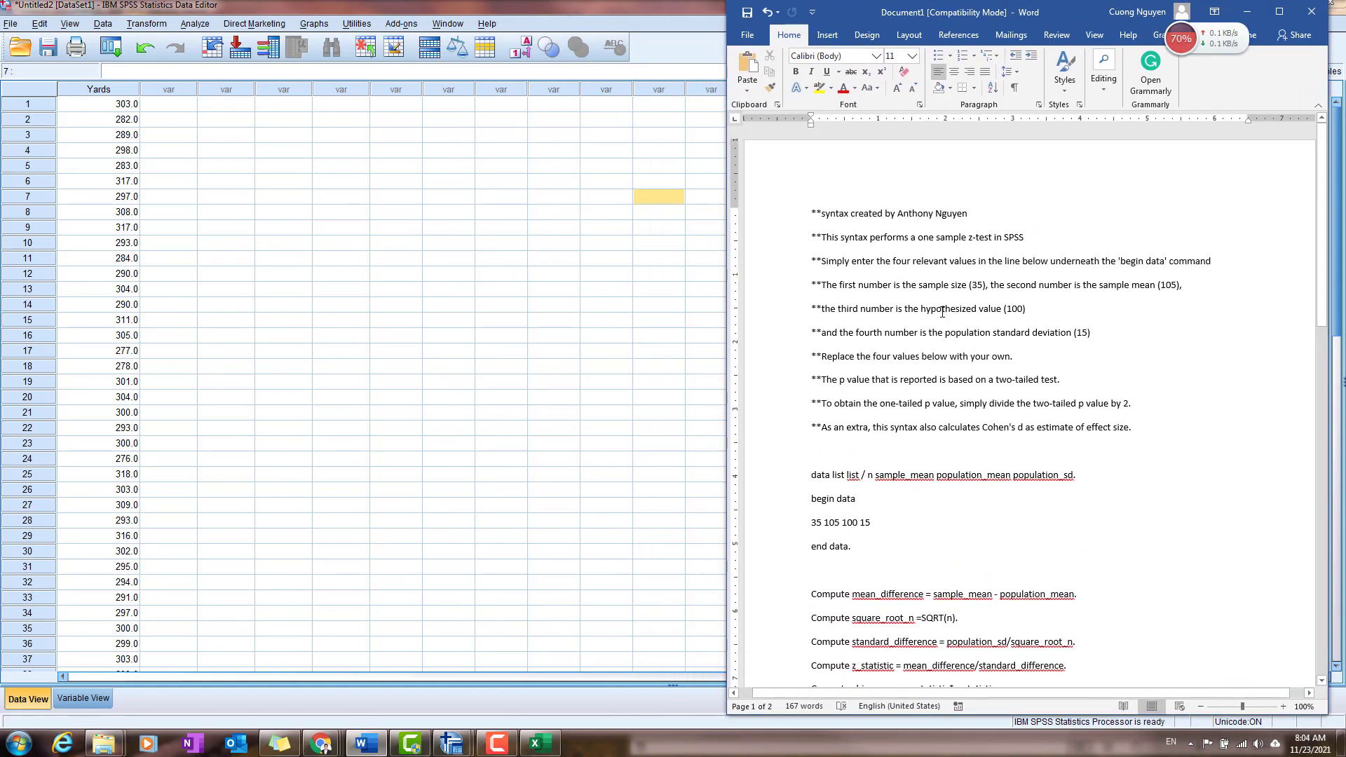
scroll(942, 311, down, 6)
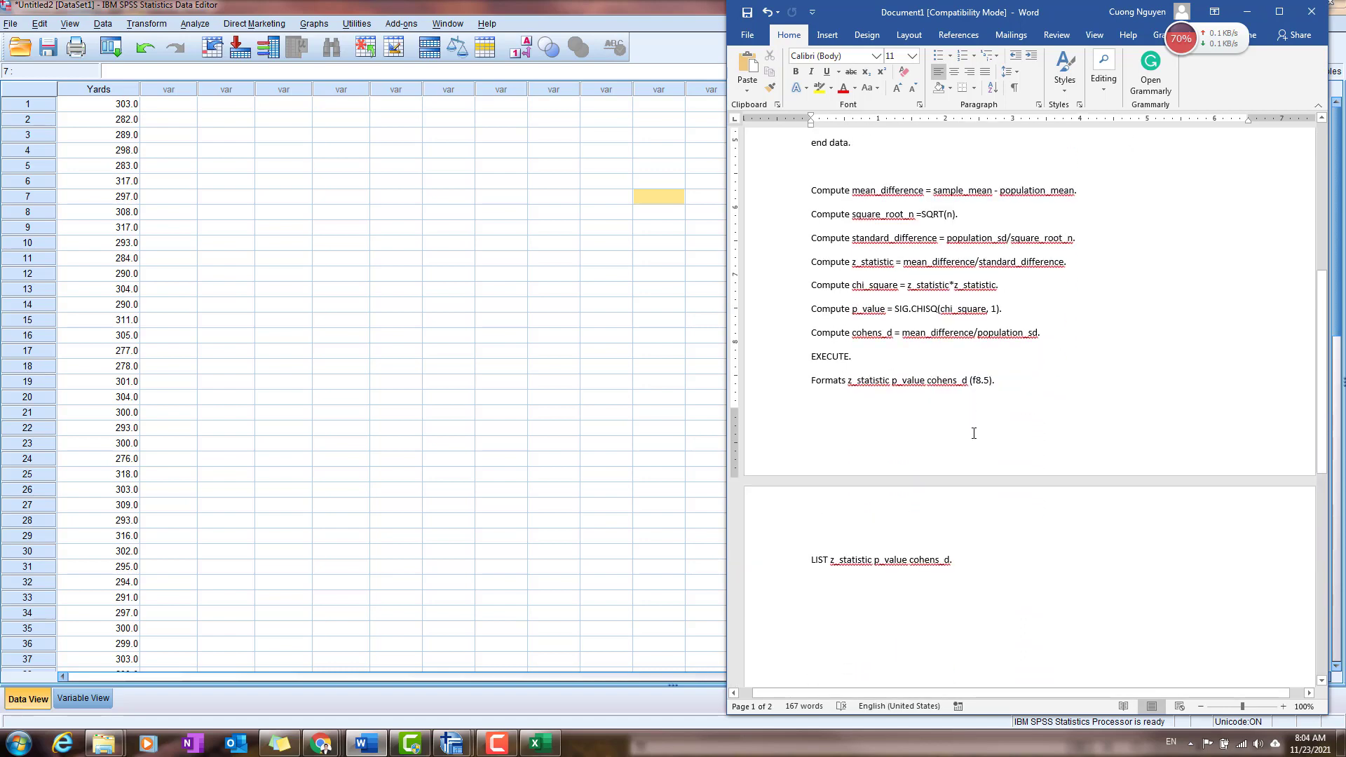
scroll(974, 433, up, 6)
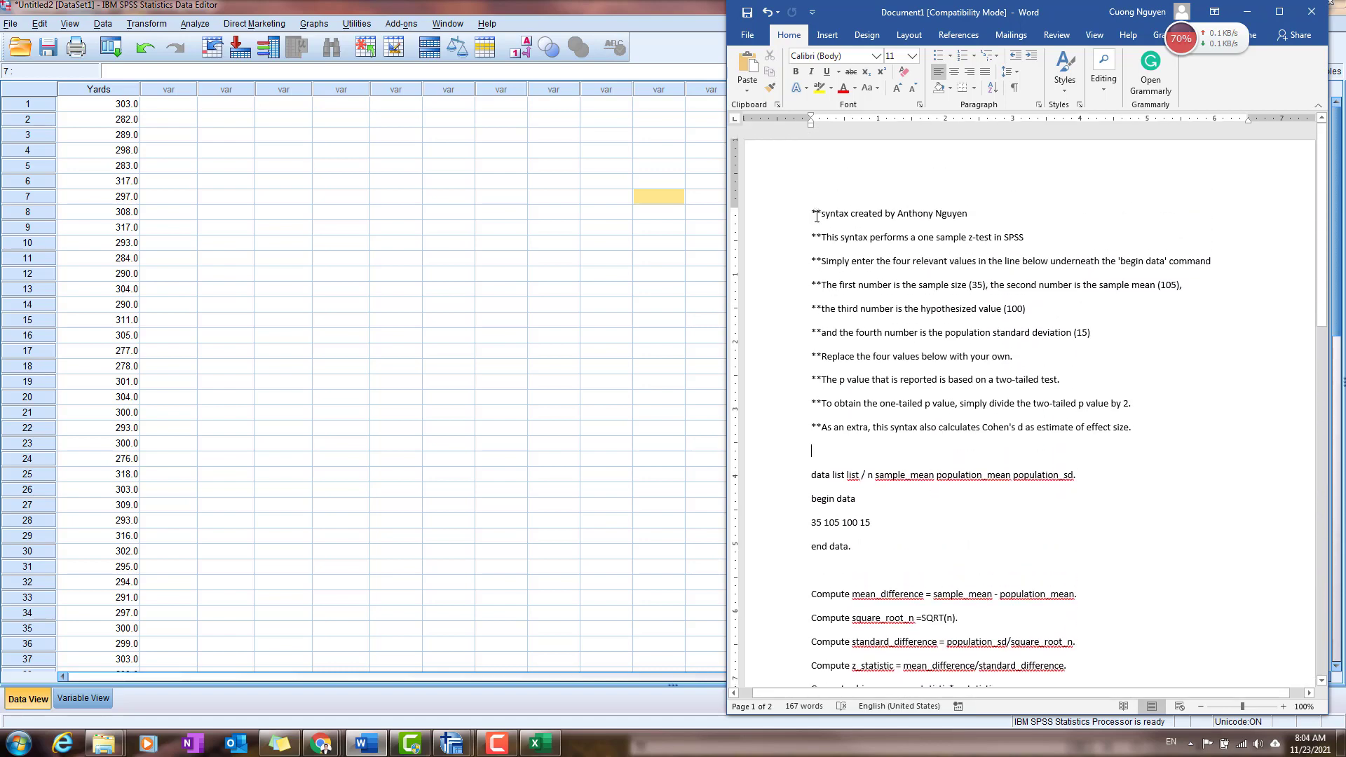
scroll(895, 318, down, 4)
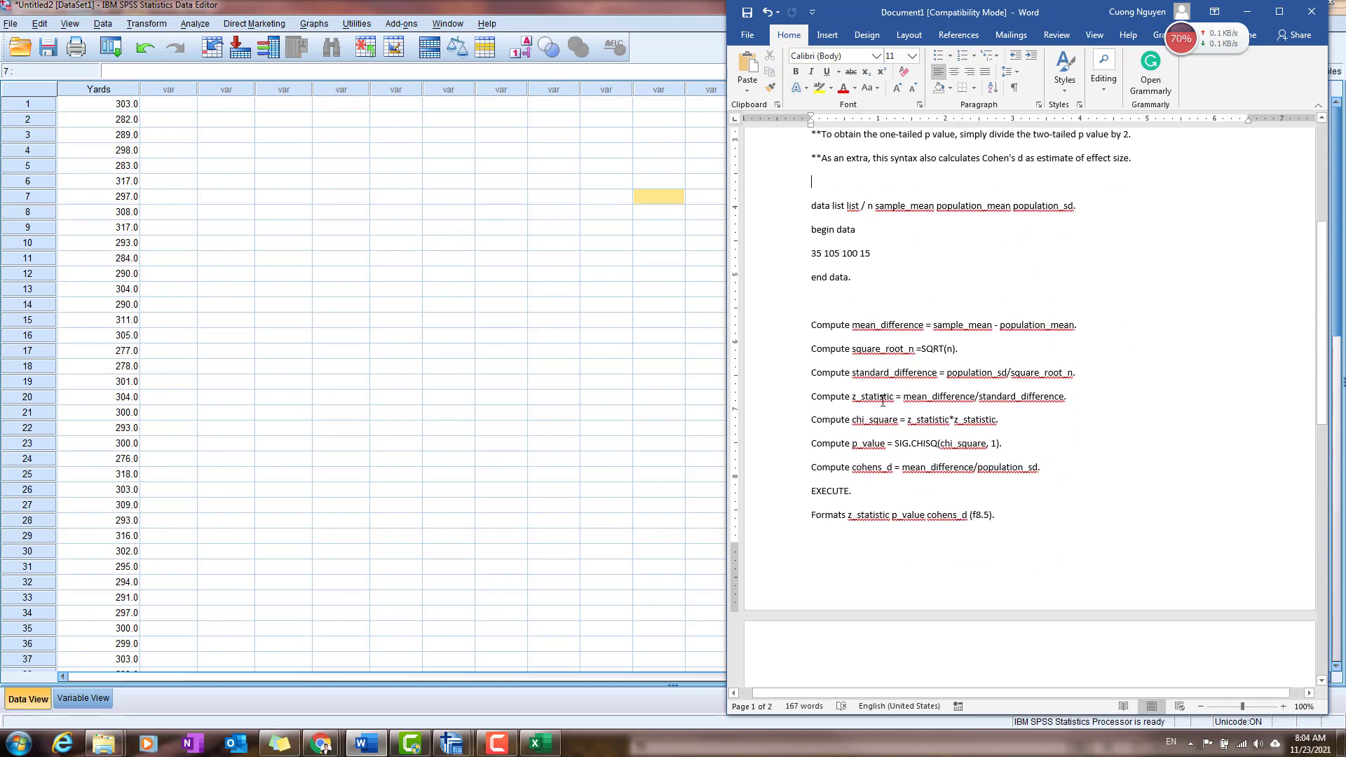
scroll(947, 345, up, 1)
scroll(868, 342, up, 2)
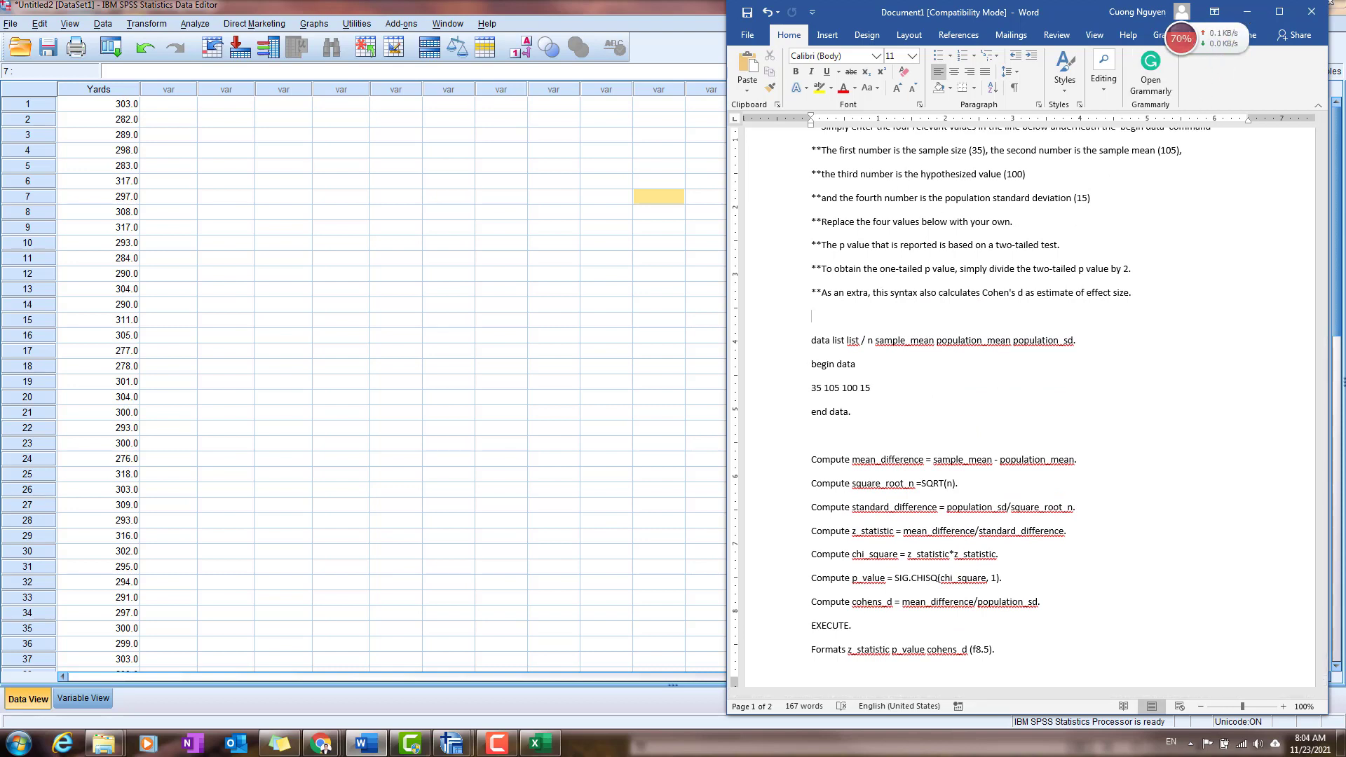
click(1244, 16)
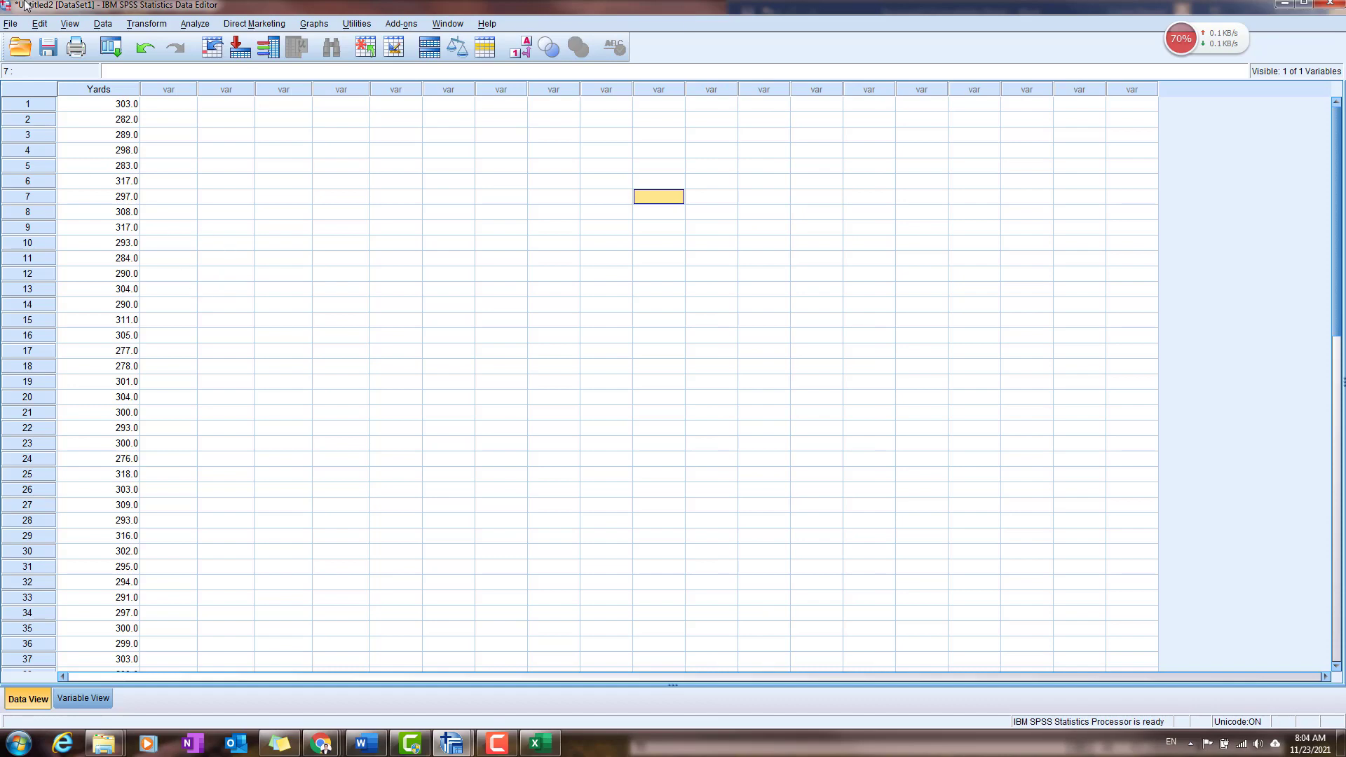
Create a new, empty syntax file from the Data Editor.
click(12, 23)
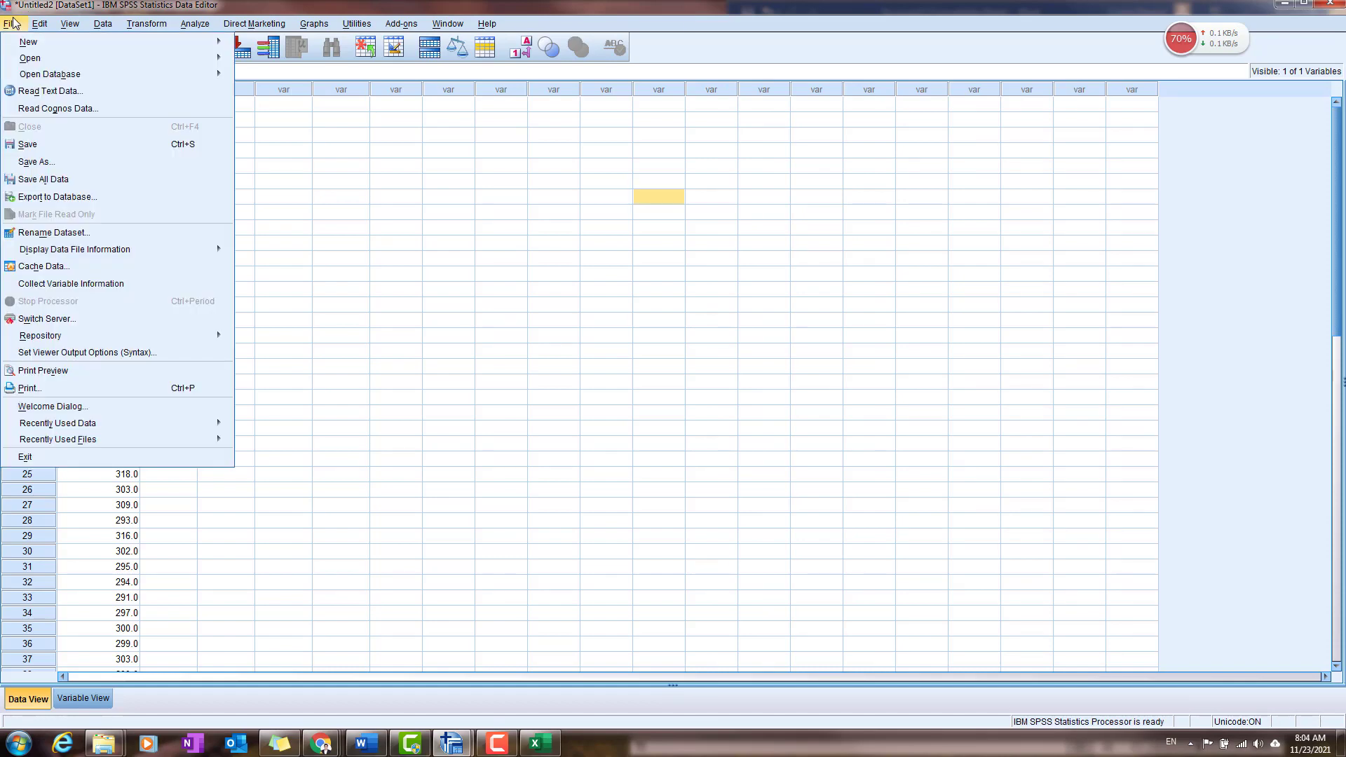
mouse_move(42, 61)
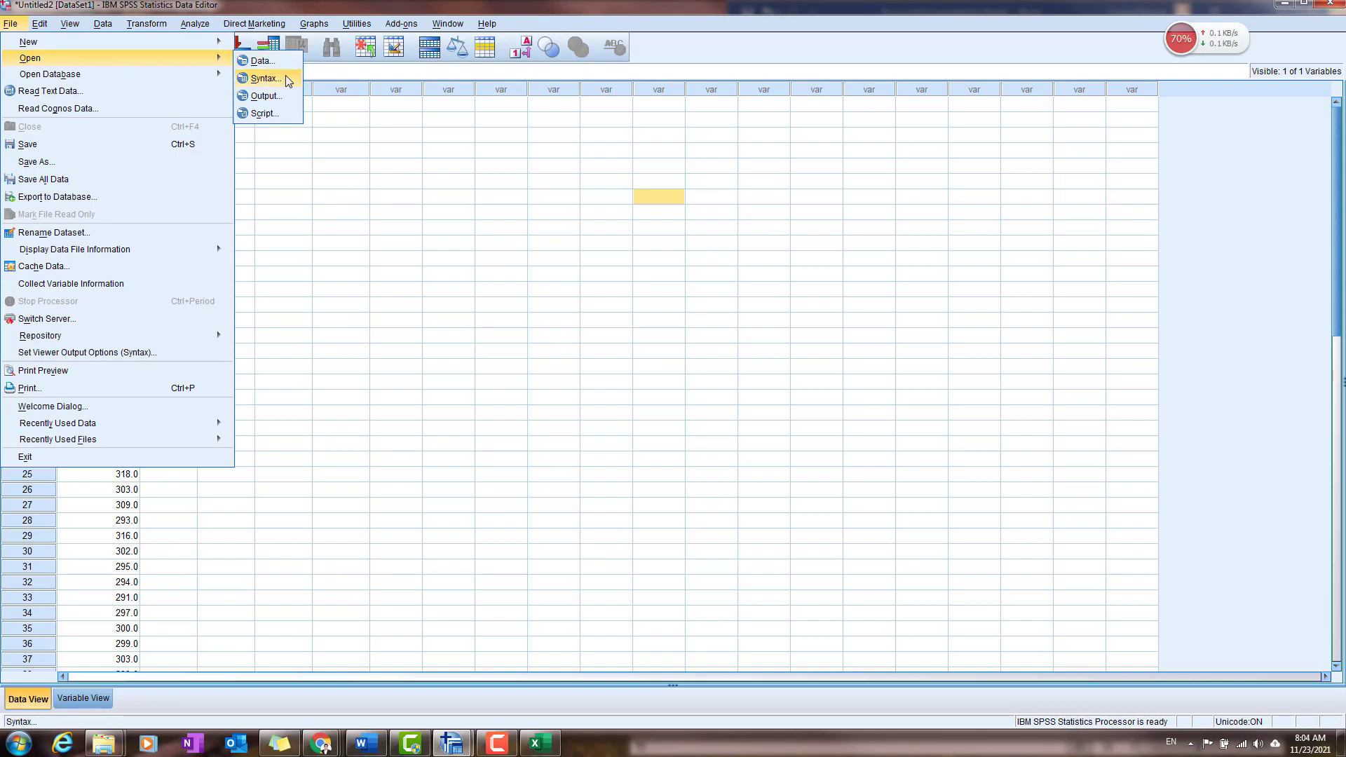
mouse_move(171, 43)
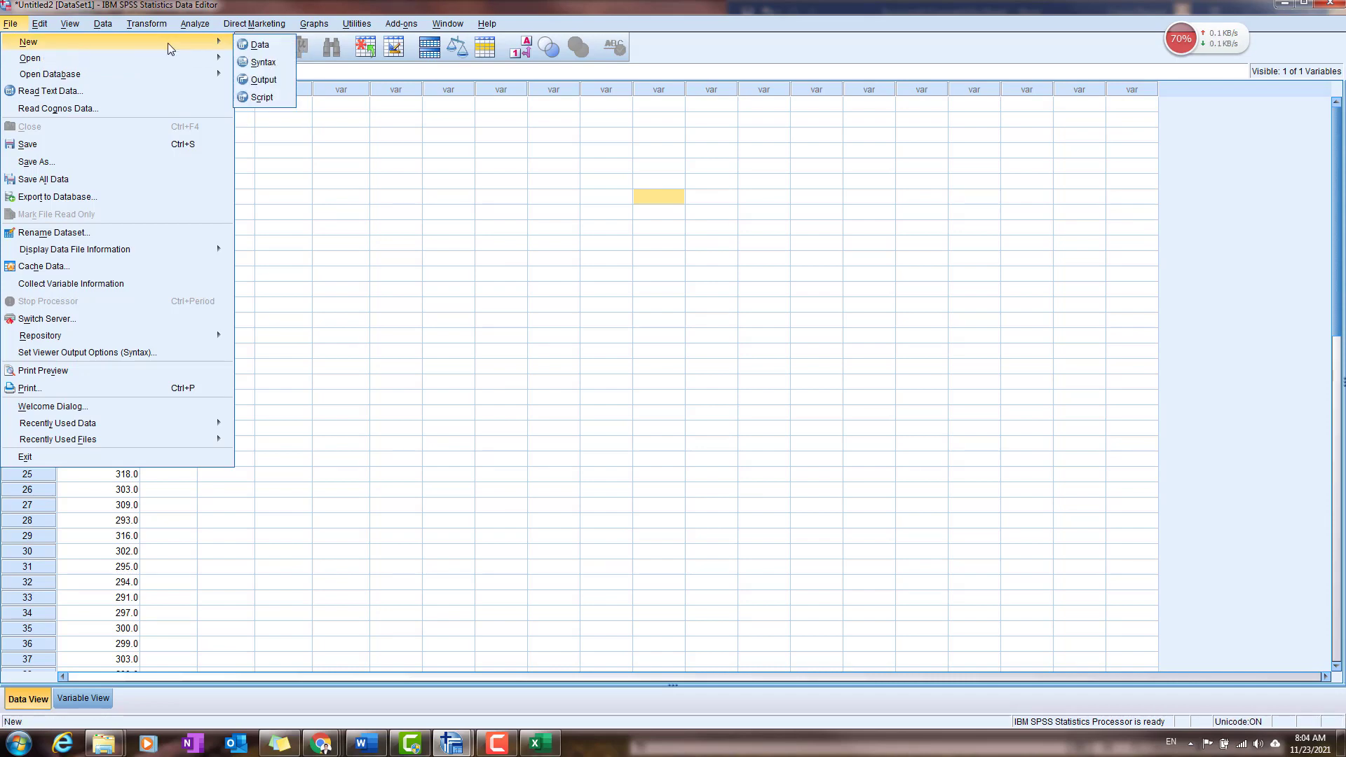
click(272, 66)
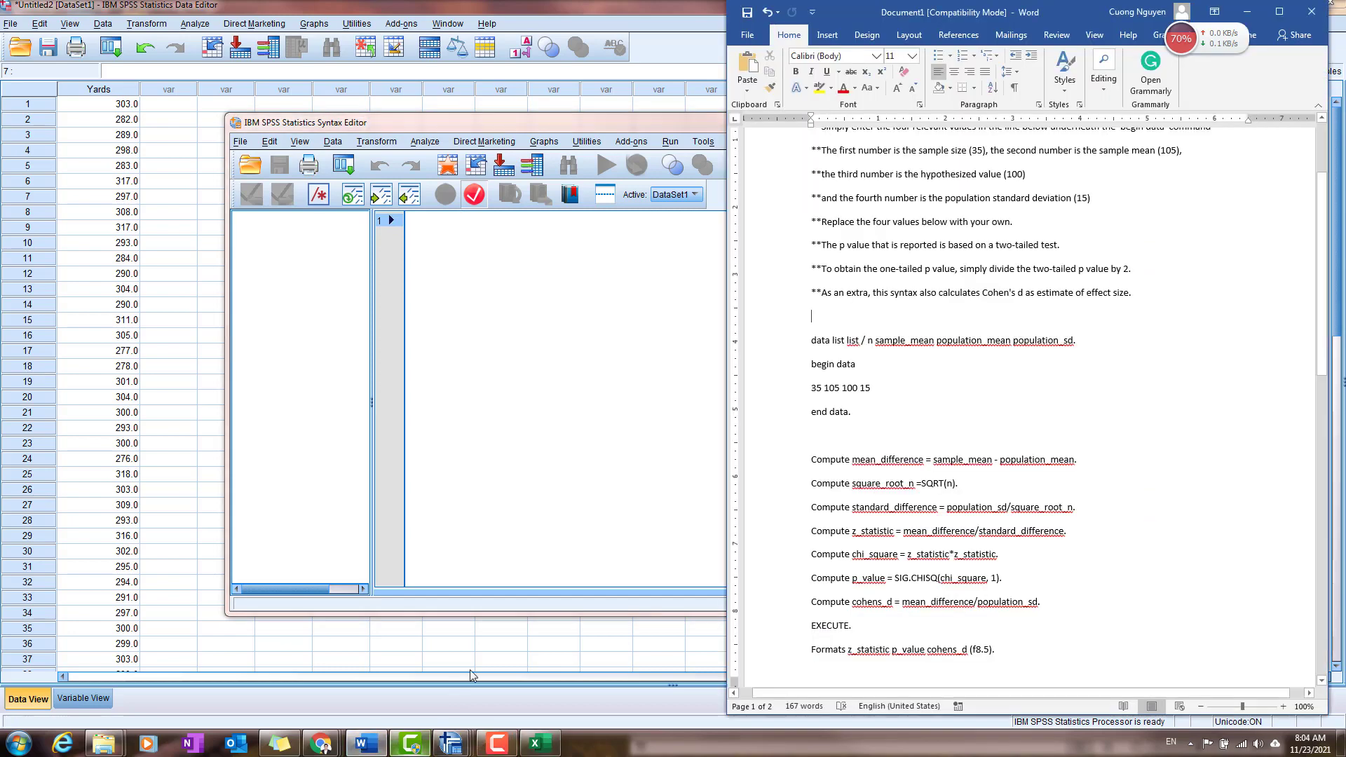
Switch to Word, copy the entire z-test syntax, and paste it into the empty SPSS Syntax Editor.
click(366, 743)
scroll(886, 348, up, 3)
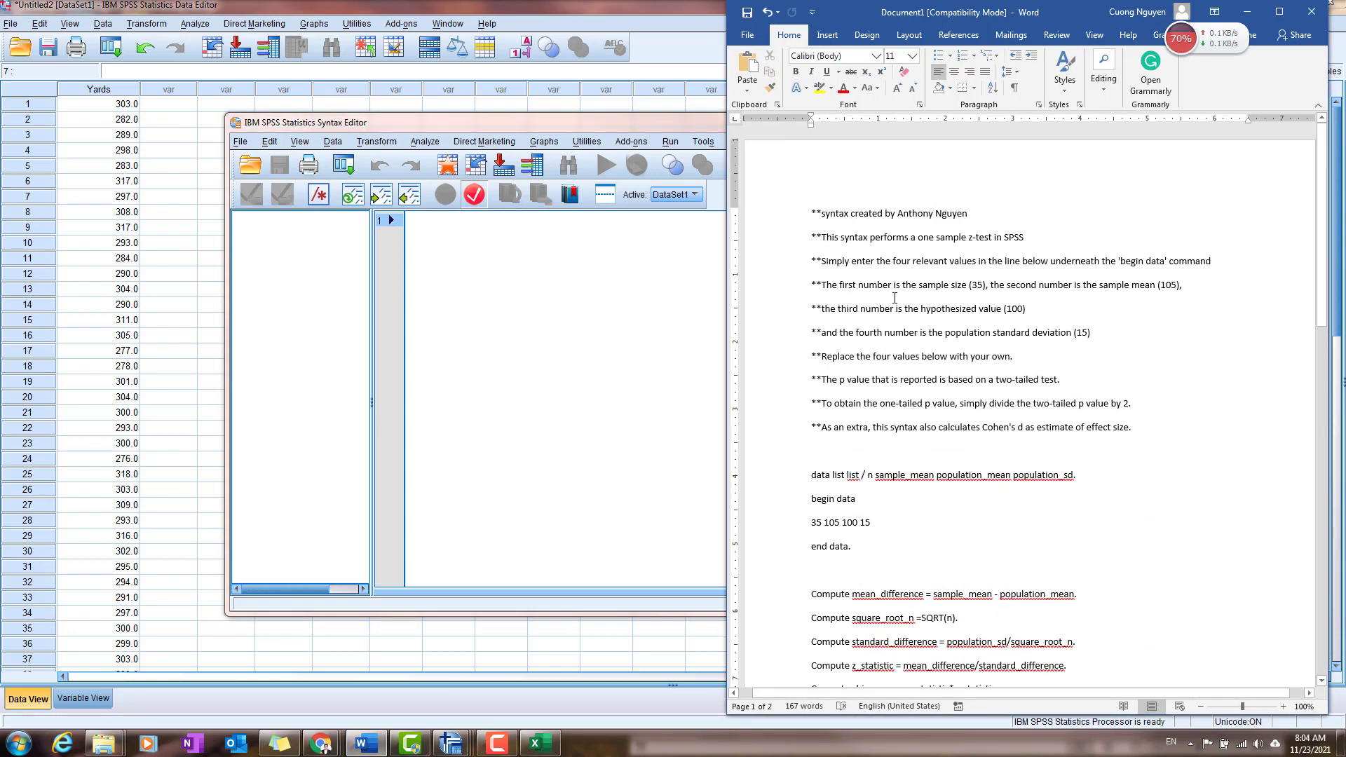
key(ctrl+a)
scroll(923, 424, down, 8)
scroll(865, 408, up, 2)
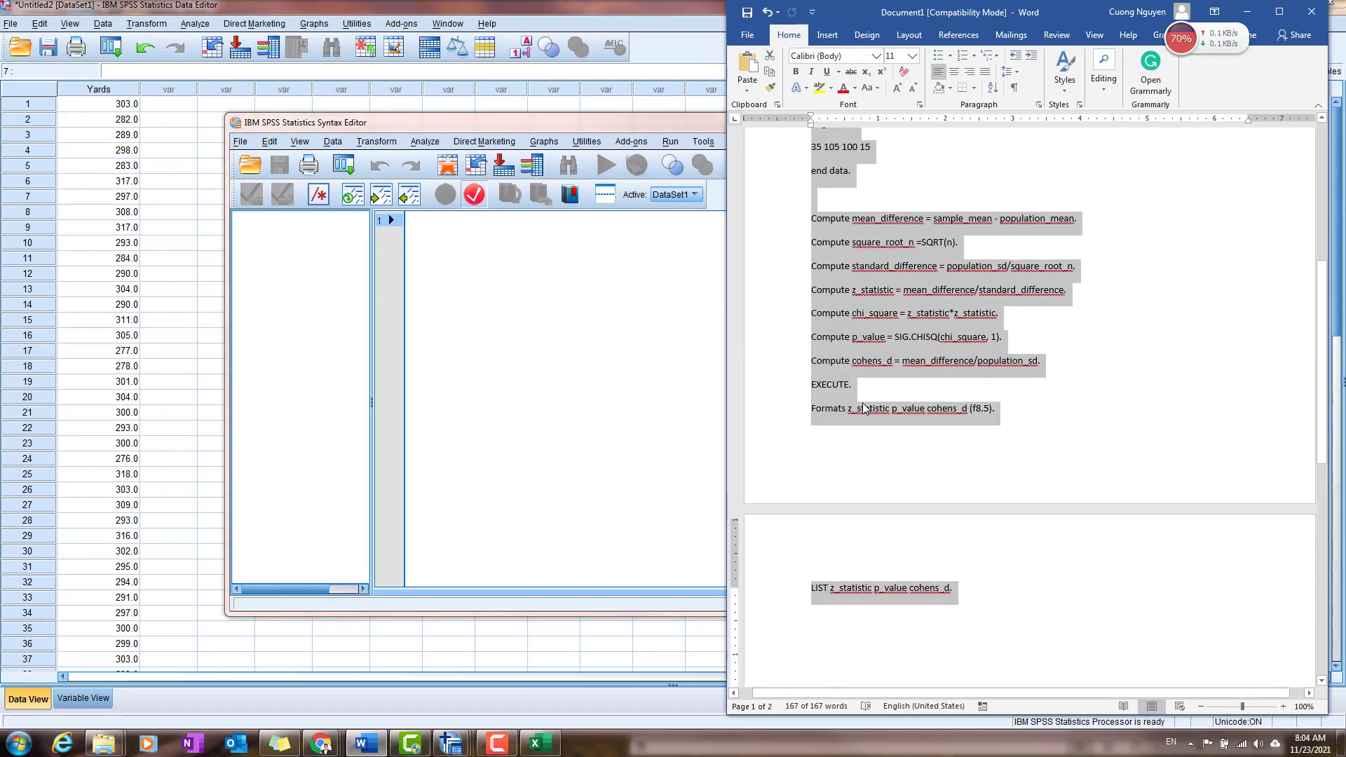
scroll(864, 408, up, 8)
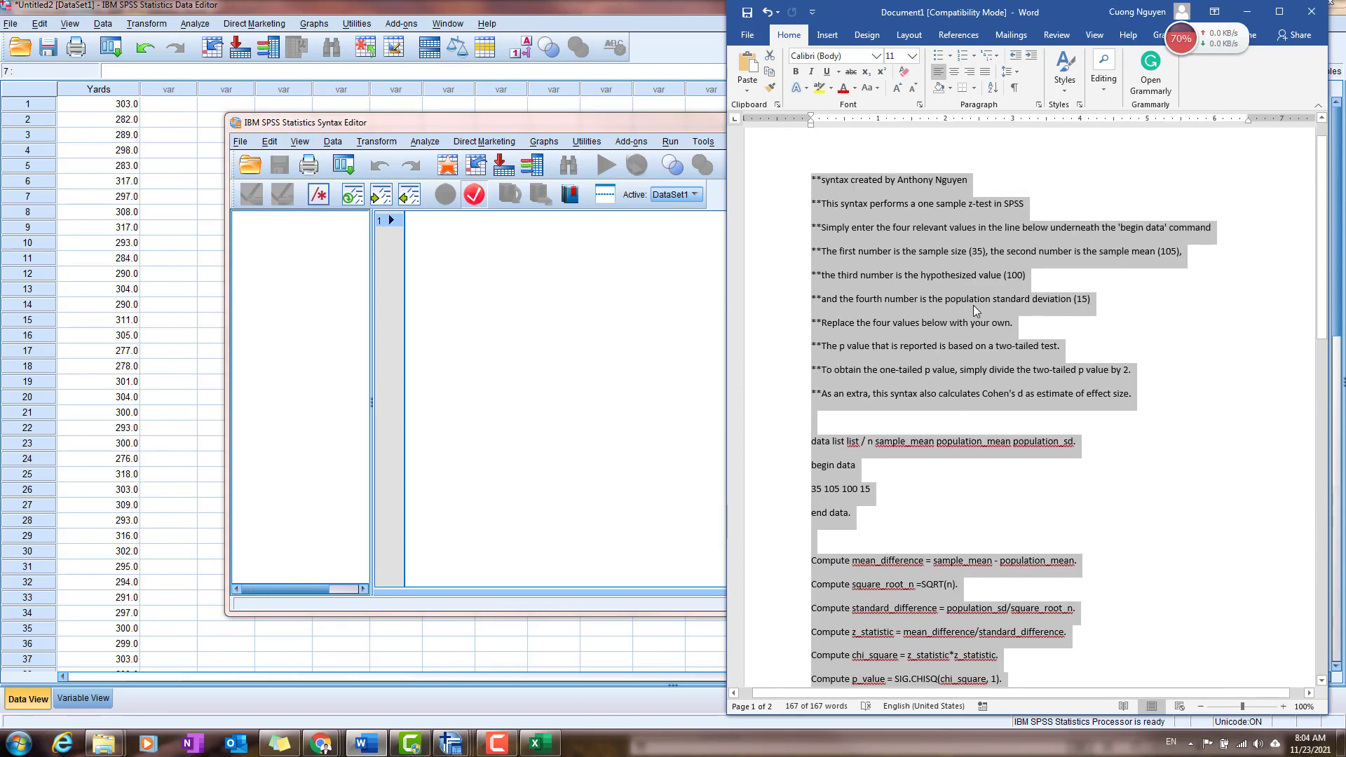
click(540, 256)
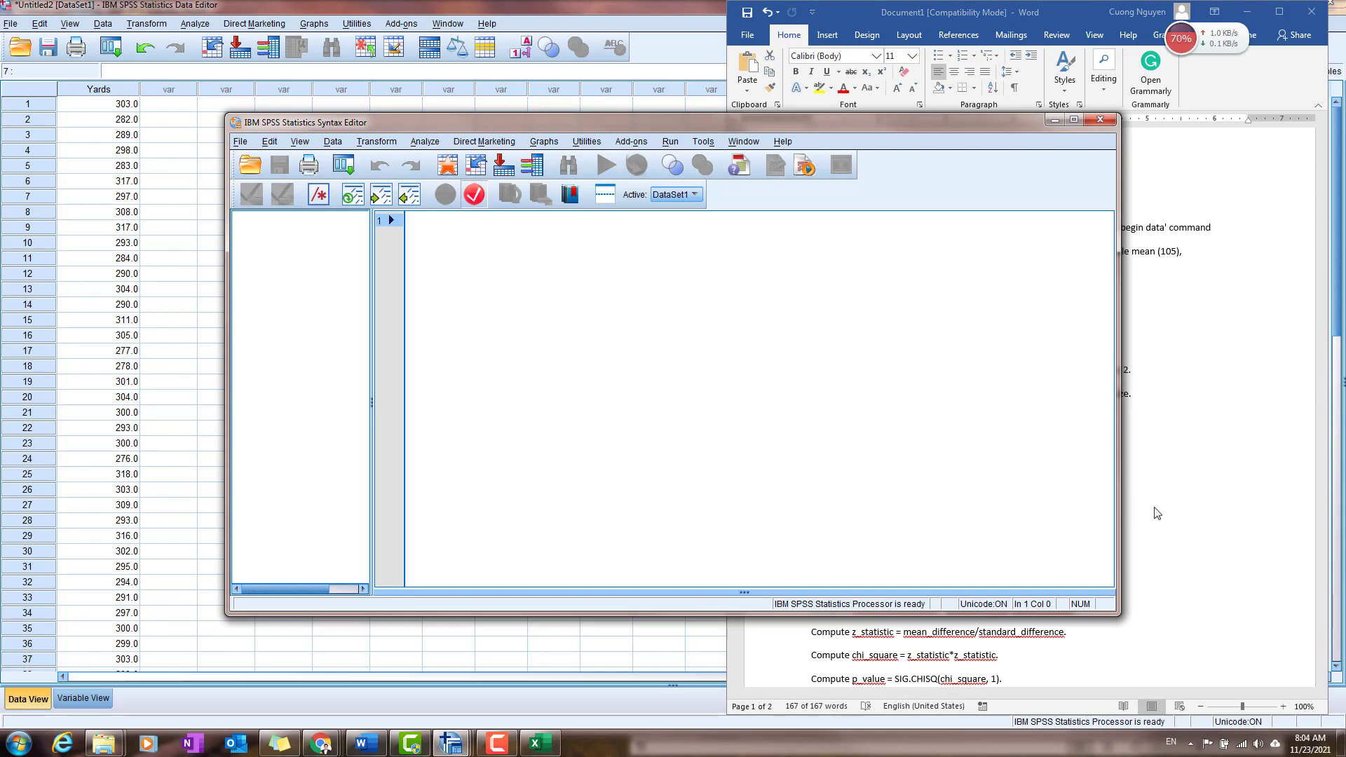
key(alt+Tab)
right_click(959, 345)
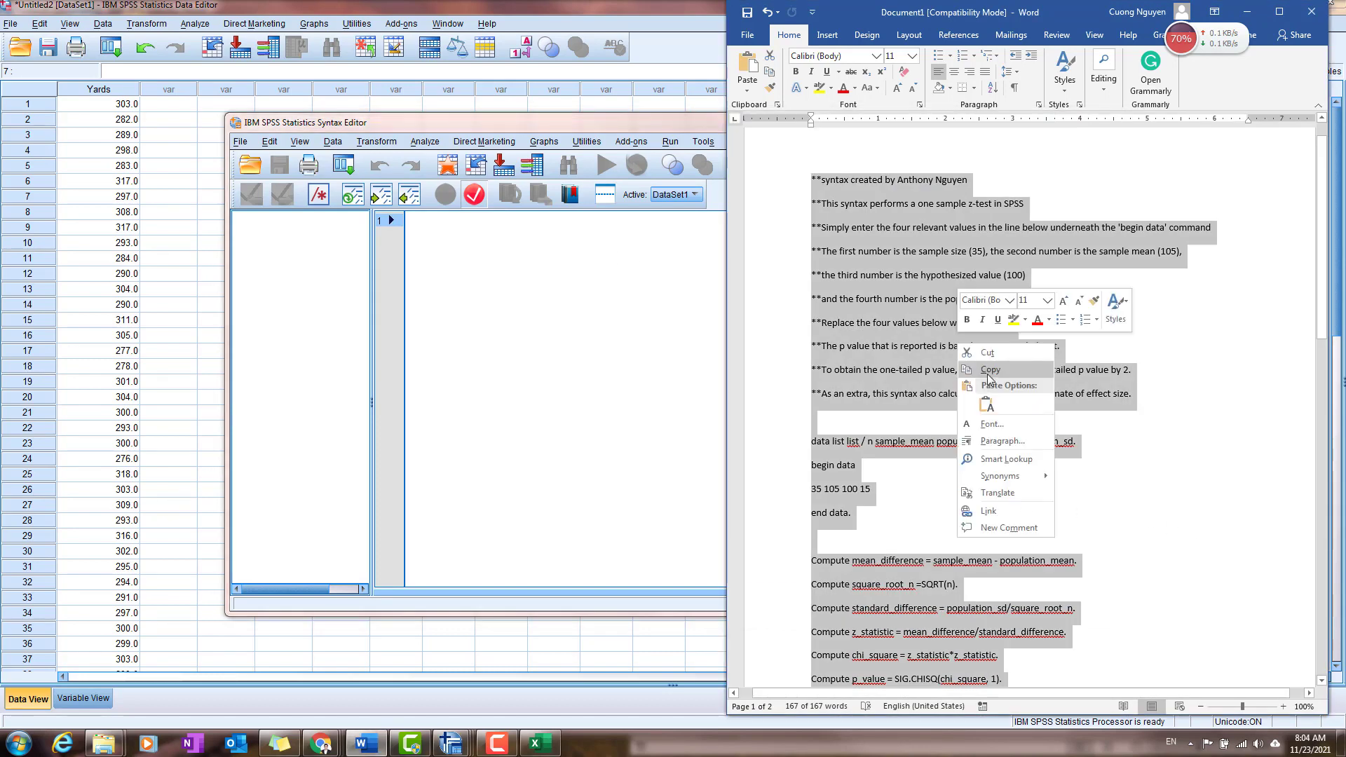
click(1011, 369)
click(529, 264)
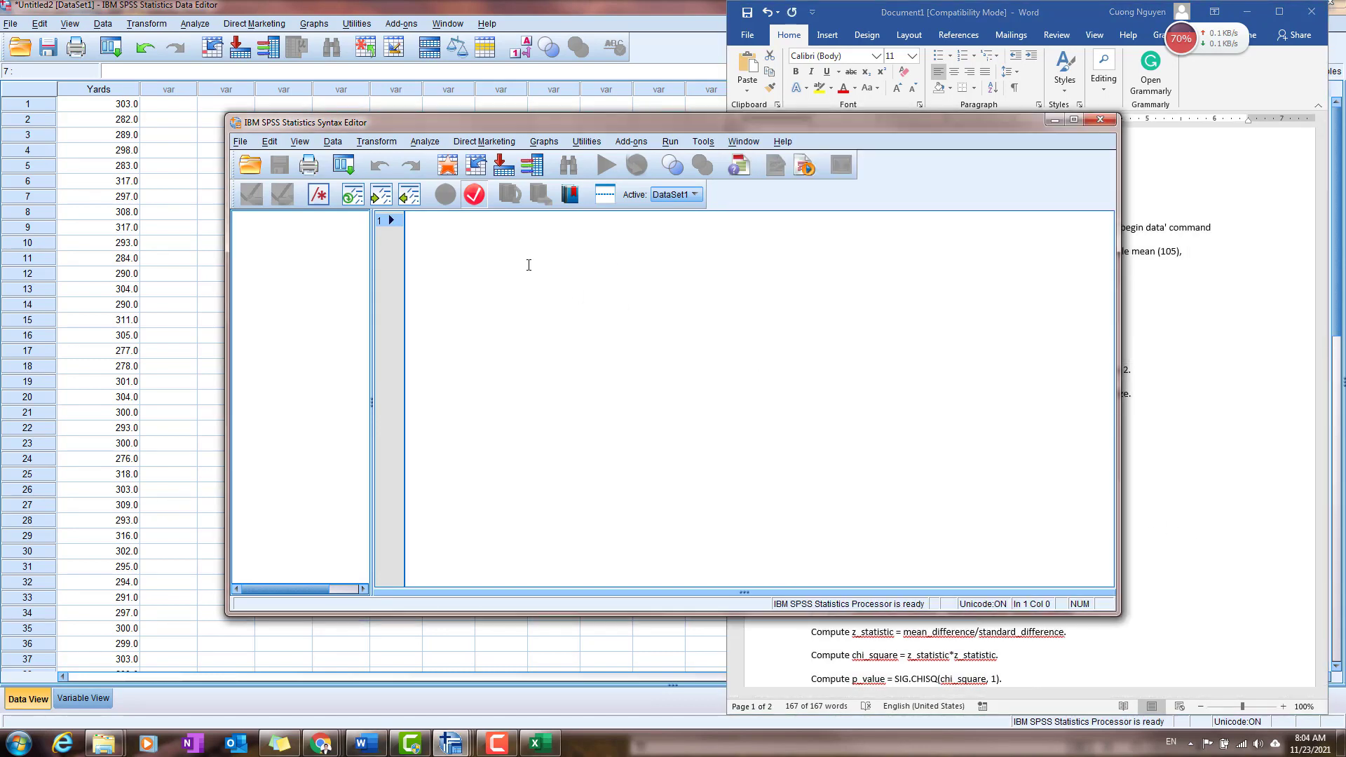
key(ctrl+v)
Review the data line and the explanatory comments at the start of the pasted syntax.
click(619, 382)
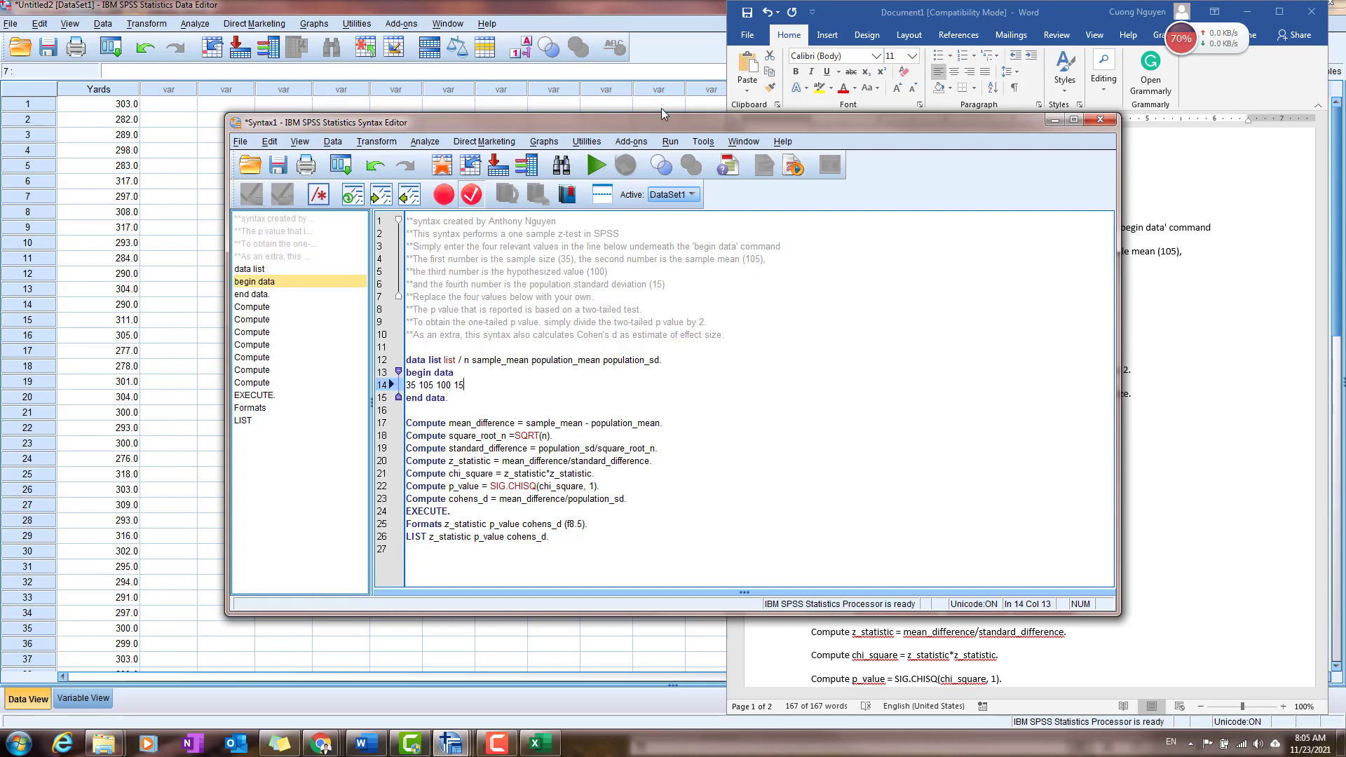
drag(657, 123, 706, 99)
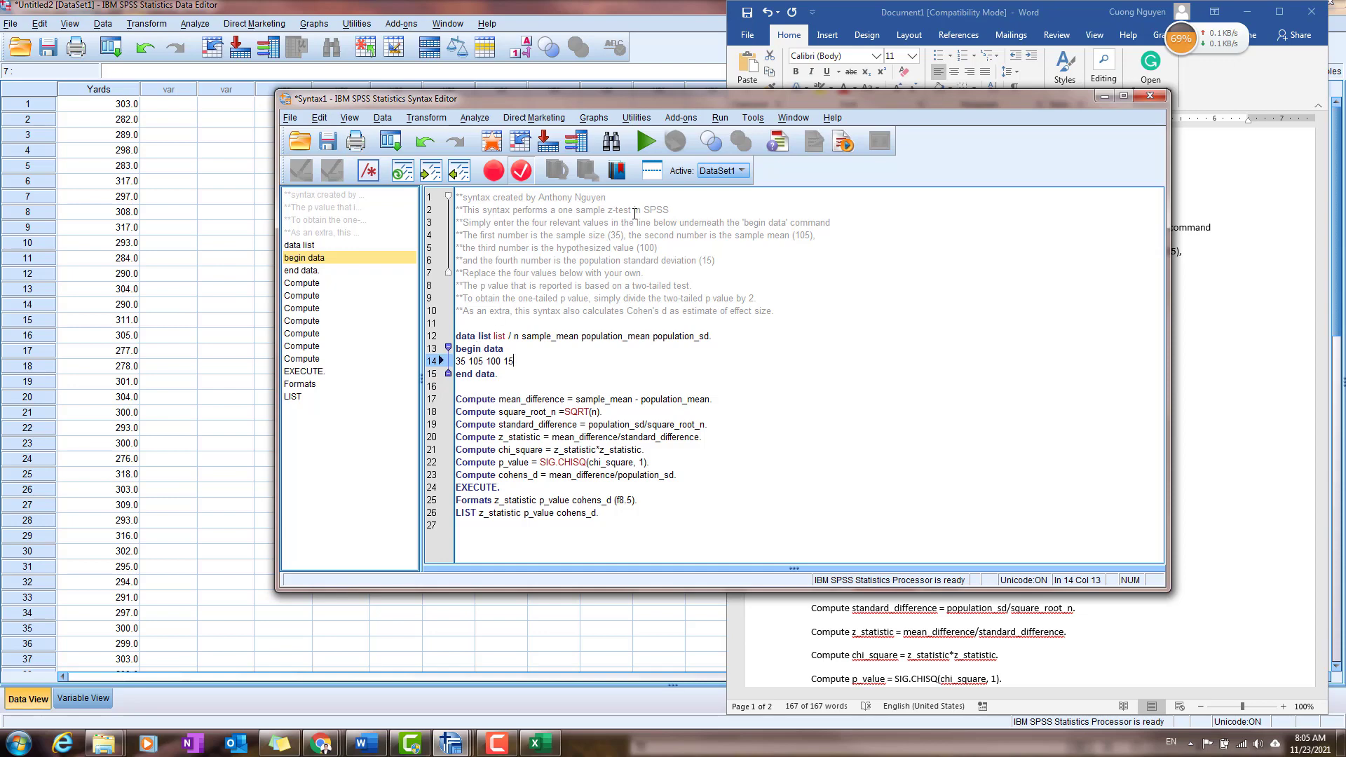
drag(457, 197, 805, 320)
click(805, 320)
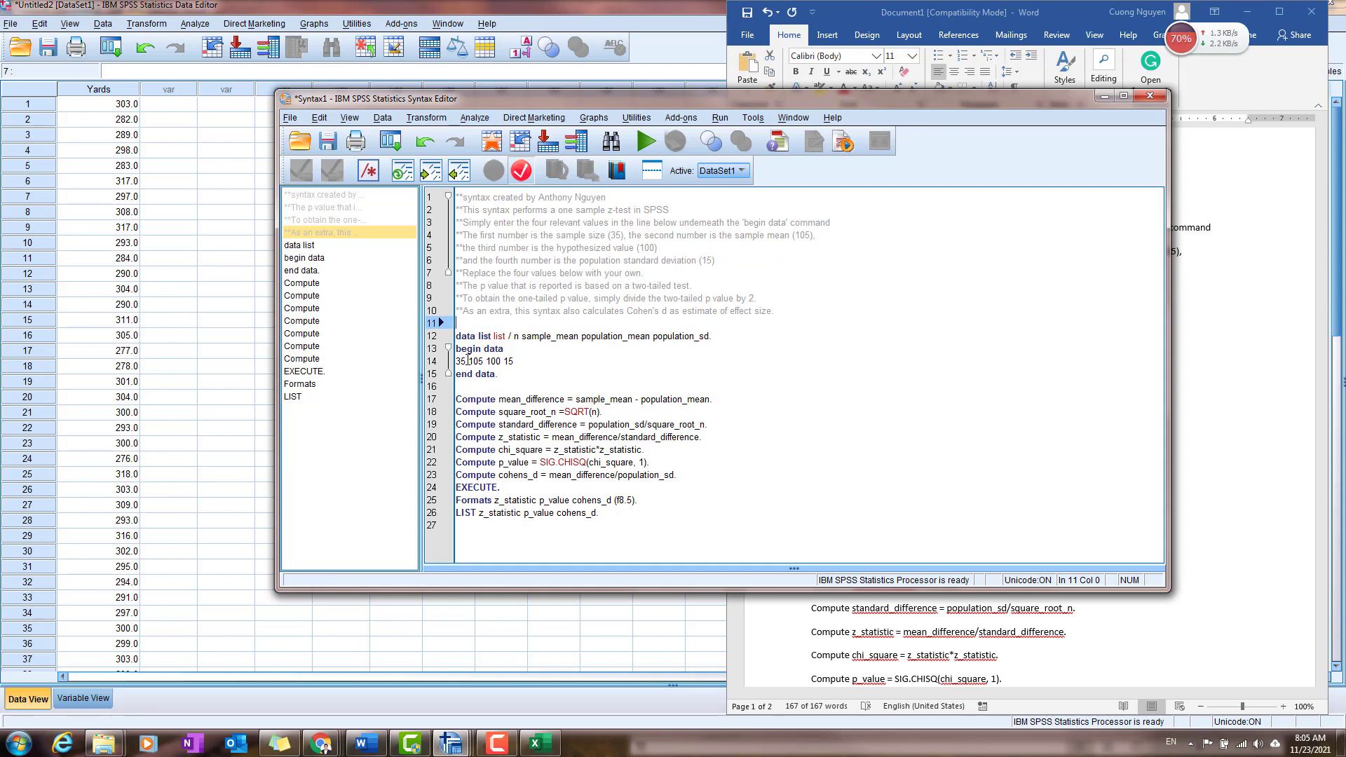
Bring up the Output Viewer, narrow it, and arrange it beside the Syntax Editor so the Yards statistics and the syntax are both readable.
mouse_move(451, 743)
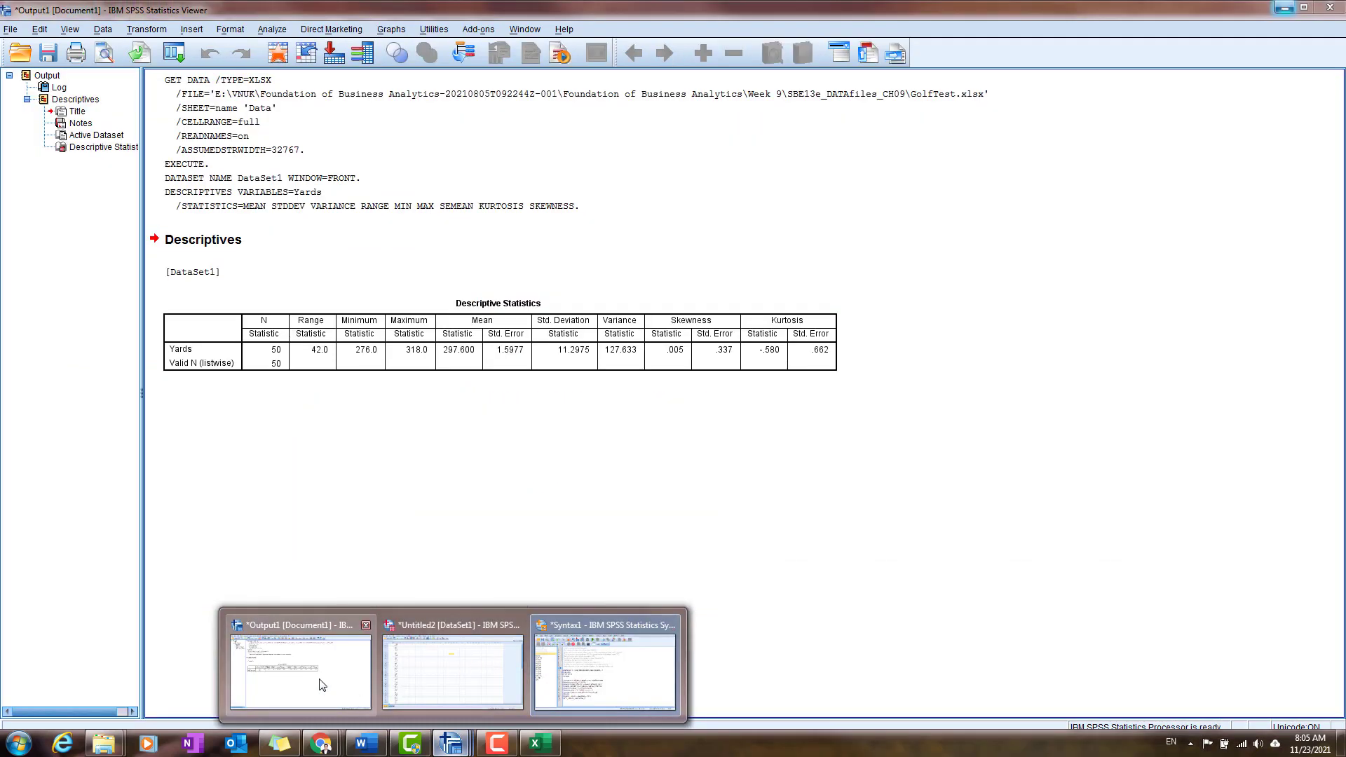
click(321, 685)
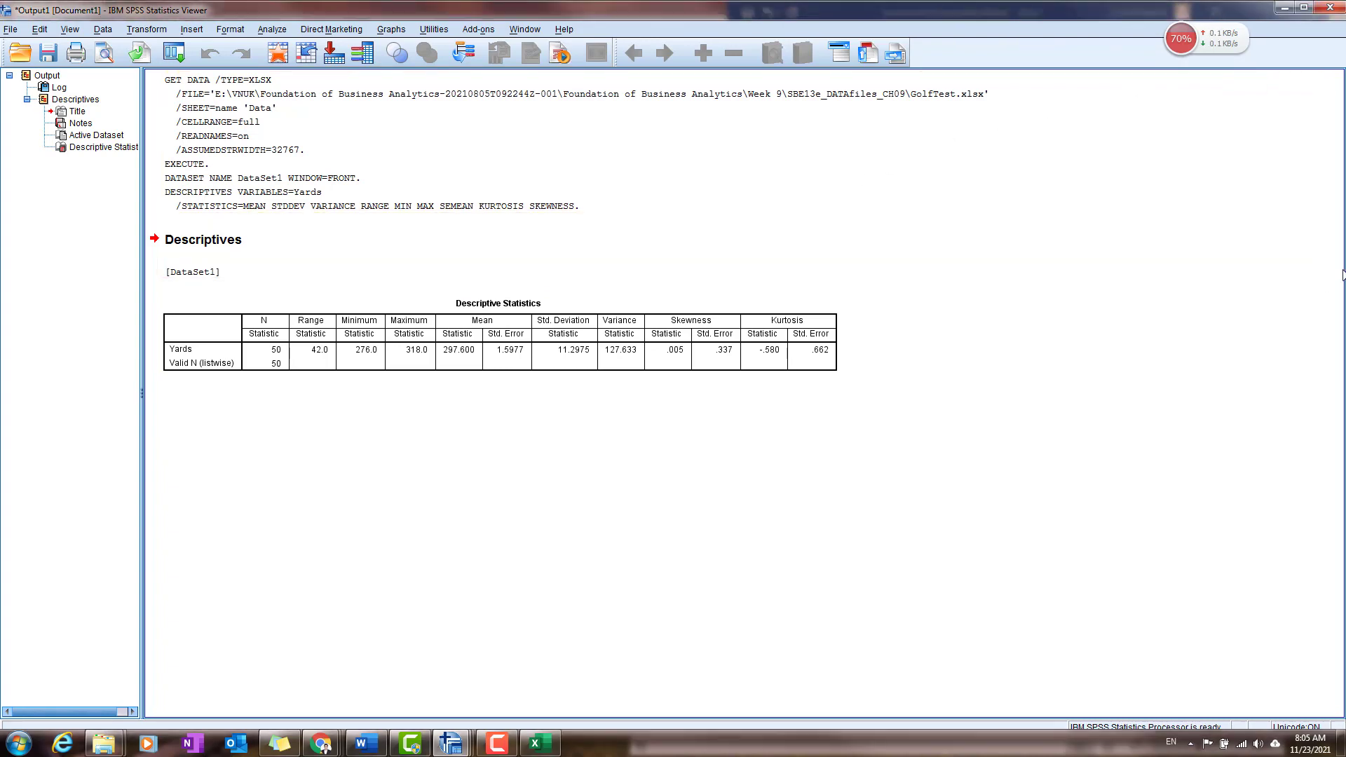
double_click(1194, 9)
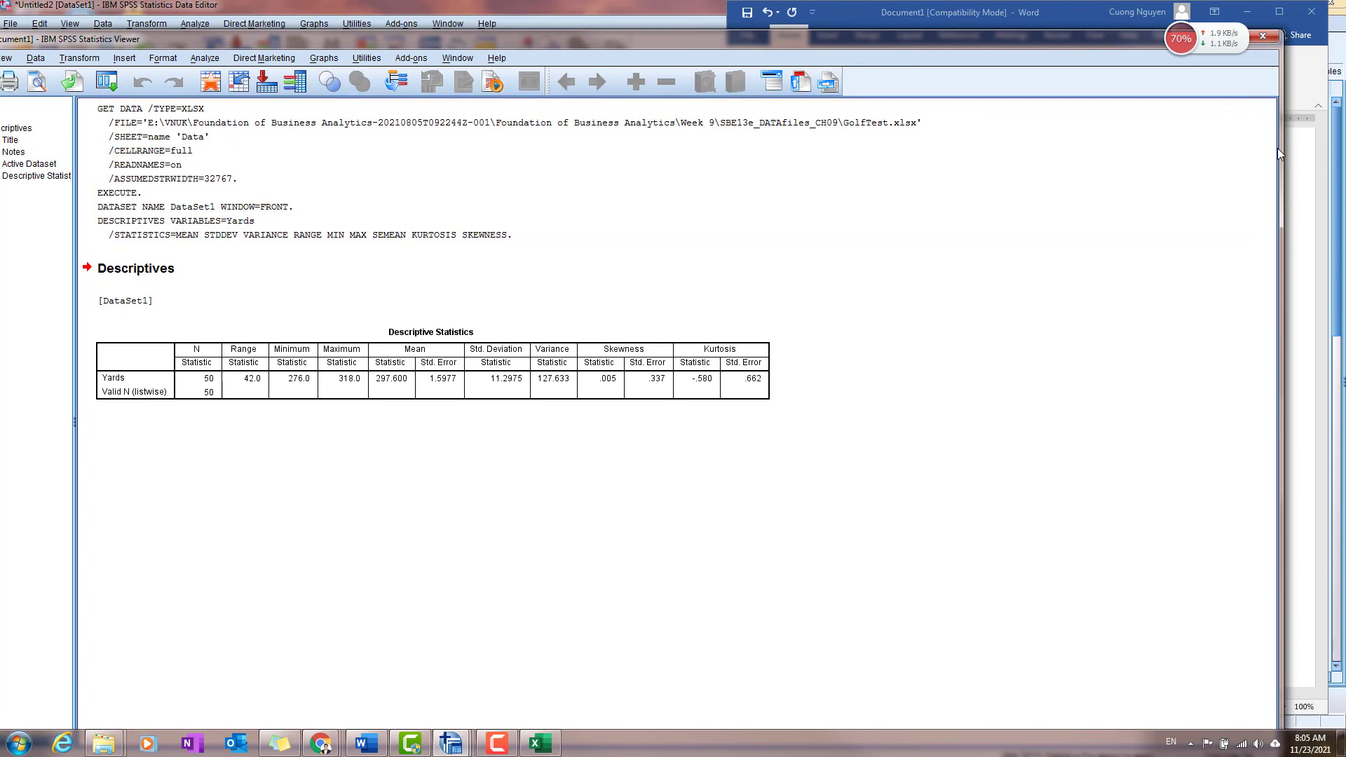
drag(1281, 148, 830, 151)
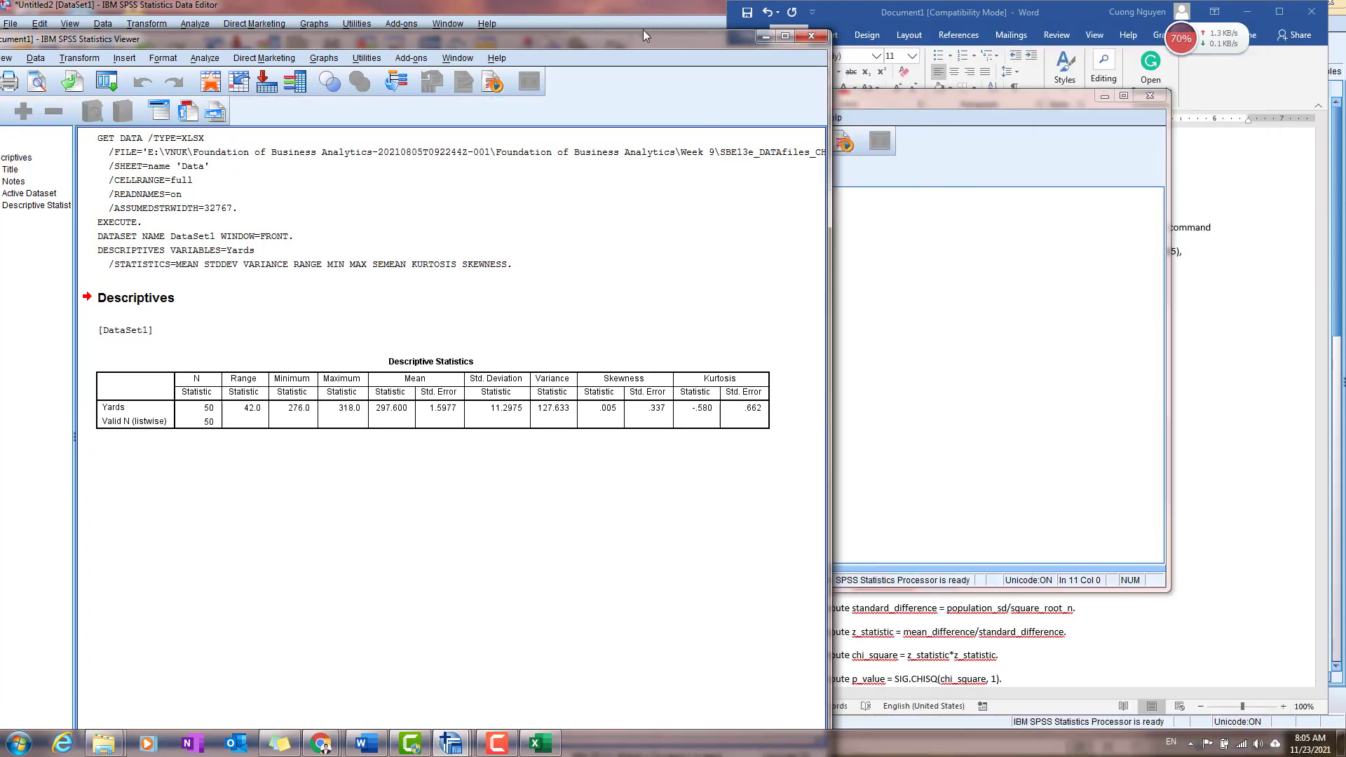
drag(643, 32, 656, 9)
click(1037, 104)
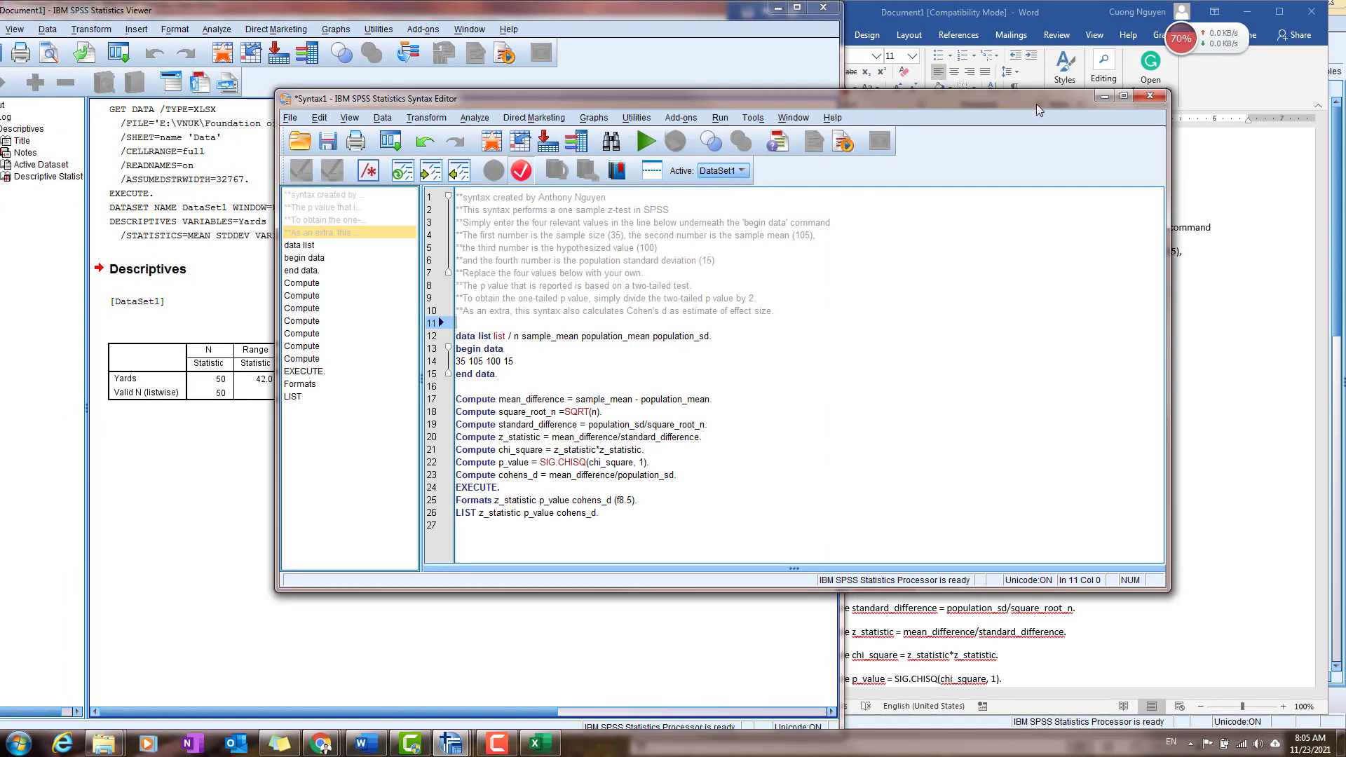
drag(1037, 103, 1278, 93)
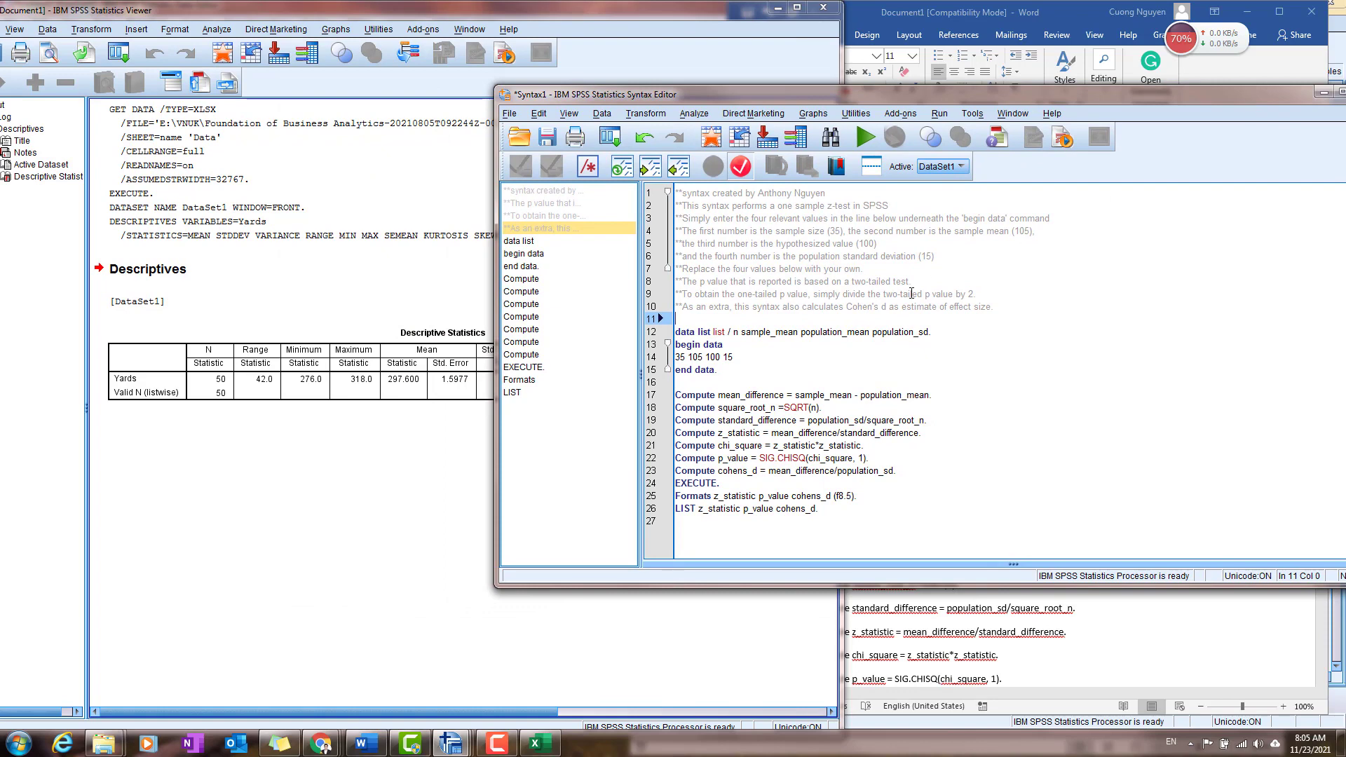
Set the sample size, the first value in the begin data line, to 50.
click(687, 365)
key(Up)
key(Right)
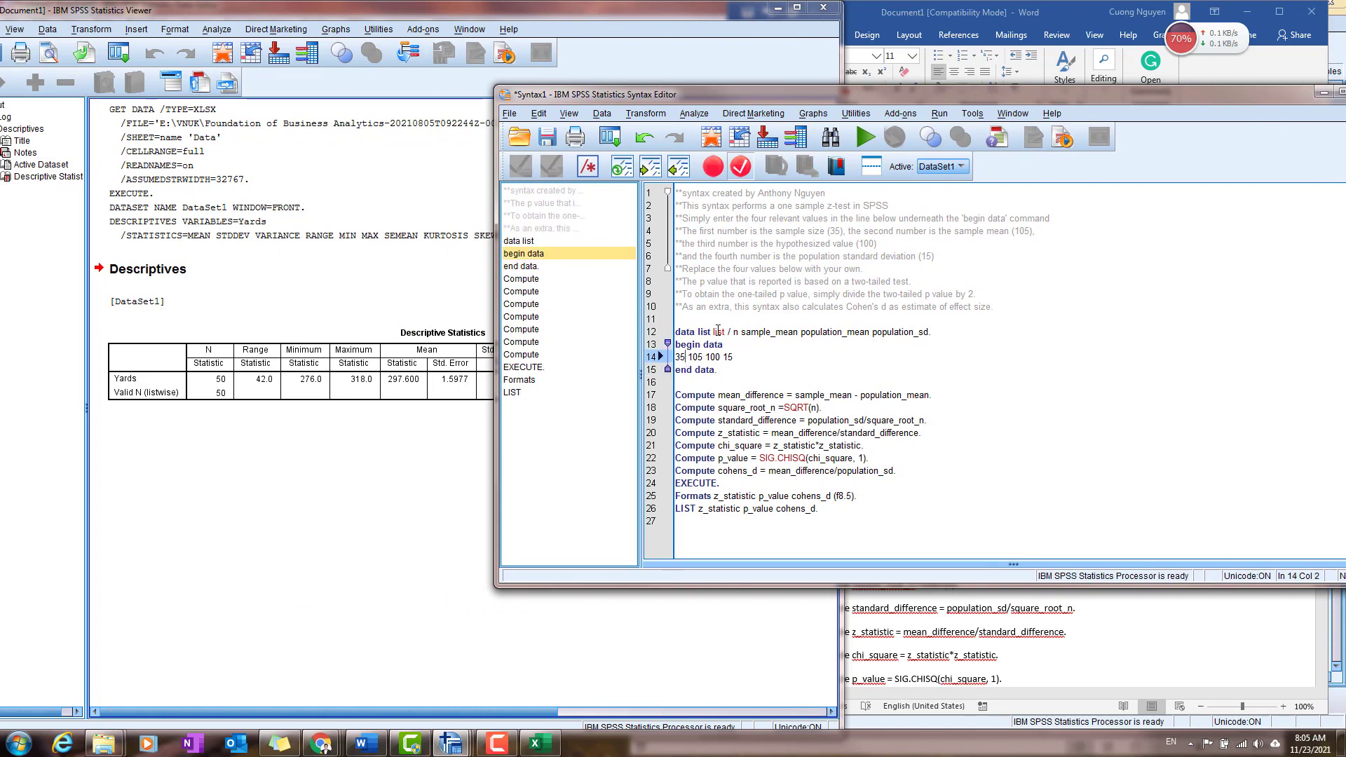
key(BackSpace)
key(BackSpace)
text(50)
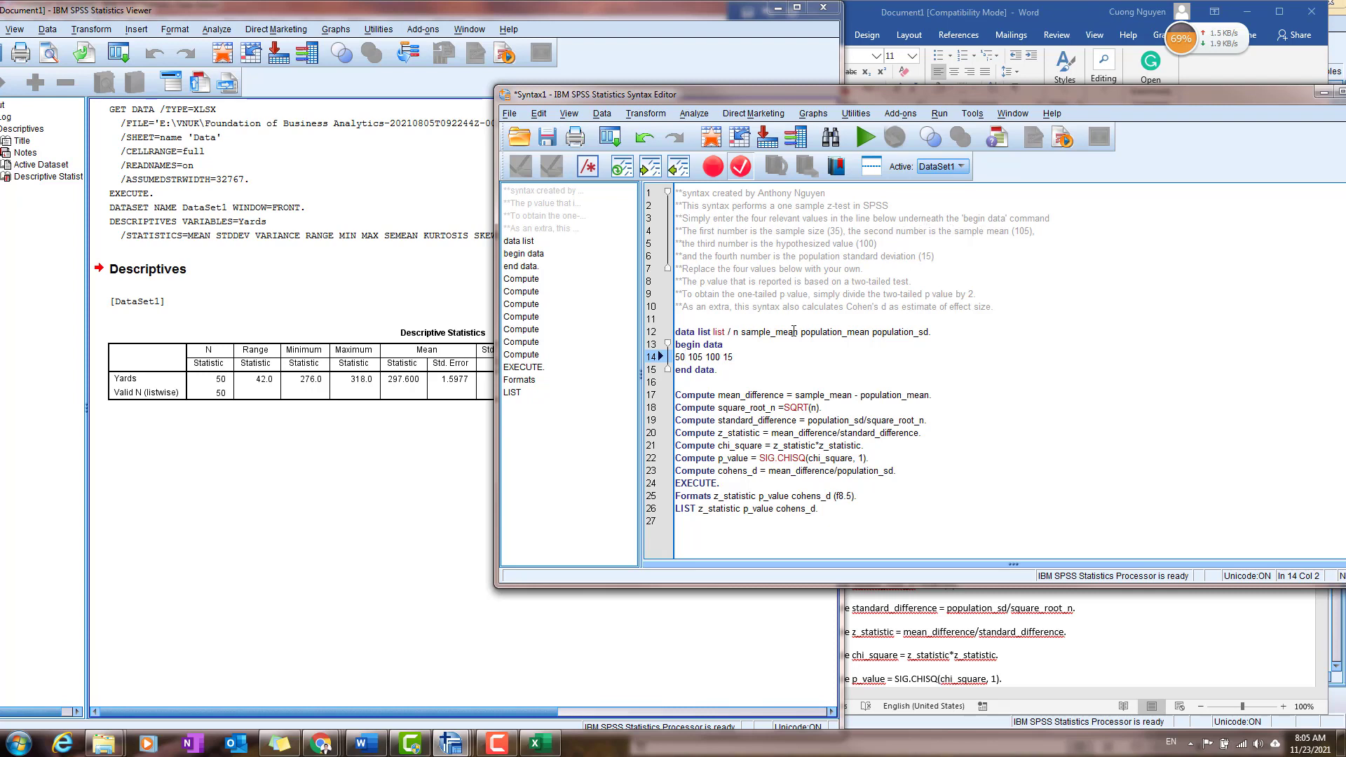
Set the sample mean, the second value in the begin data line, to 297.6.
click(705, 357)
key(BackSpace)
key(BackSpace)
key(BackSpace)
text(29)
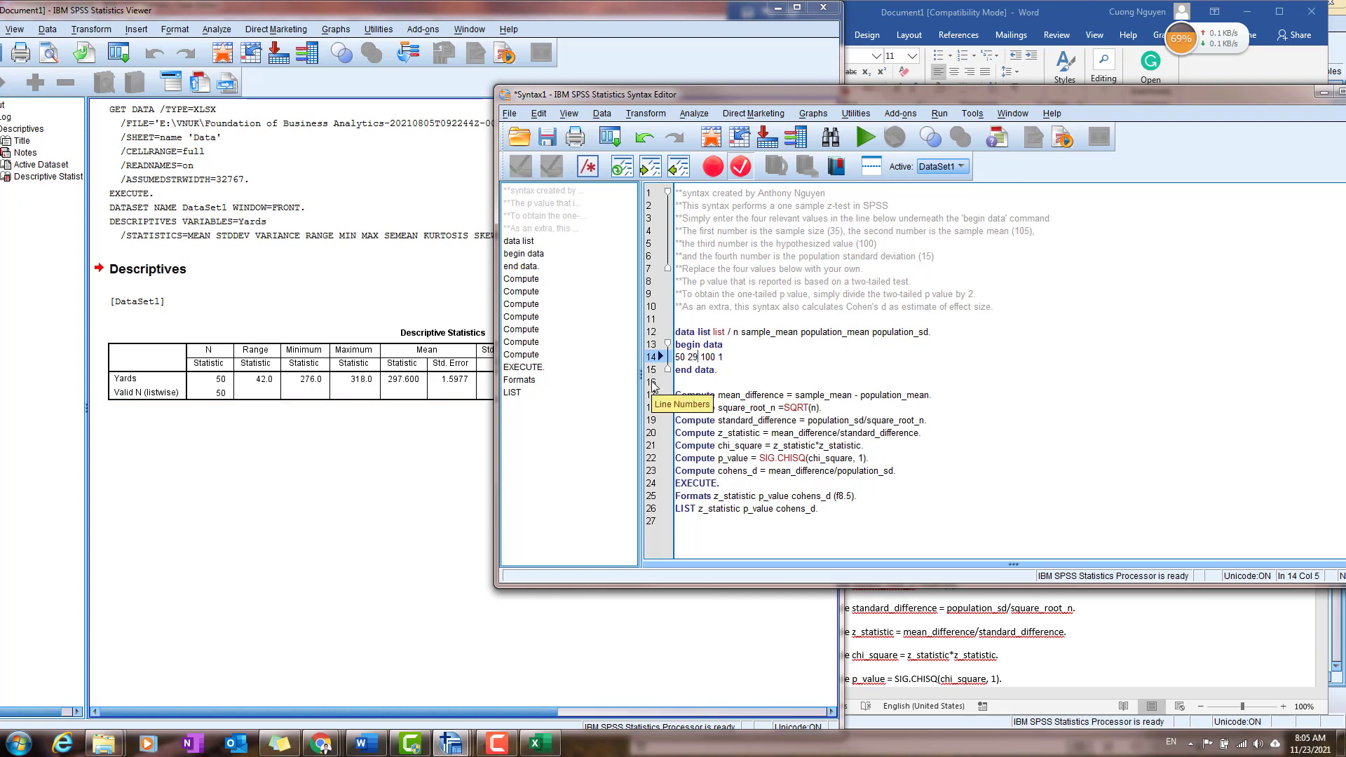
text(7.6)
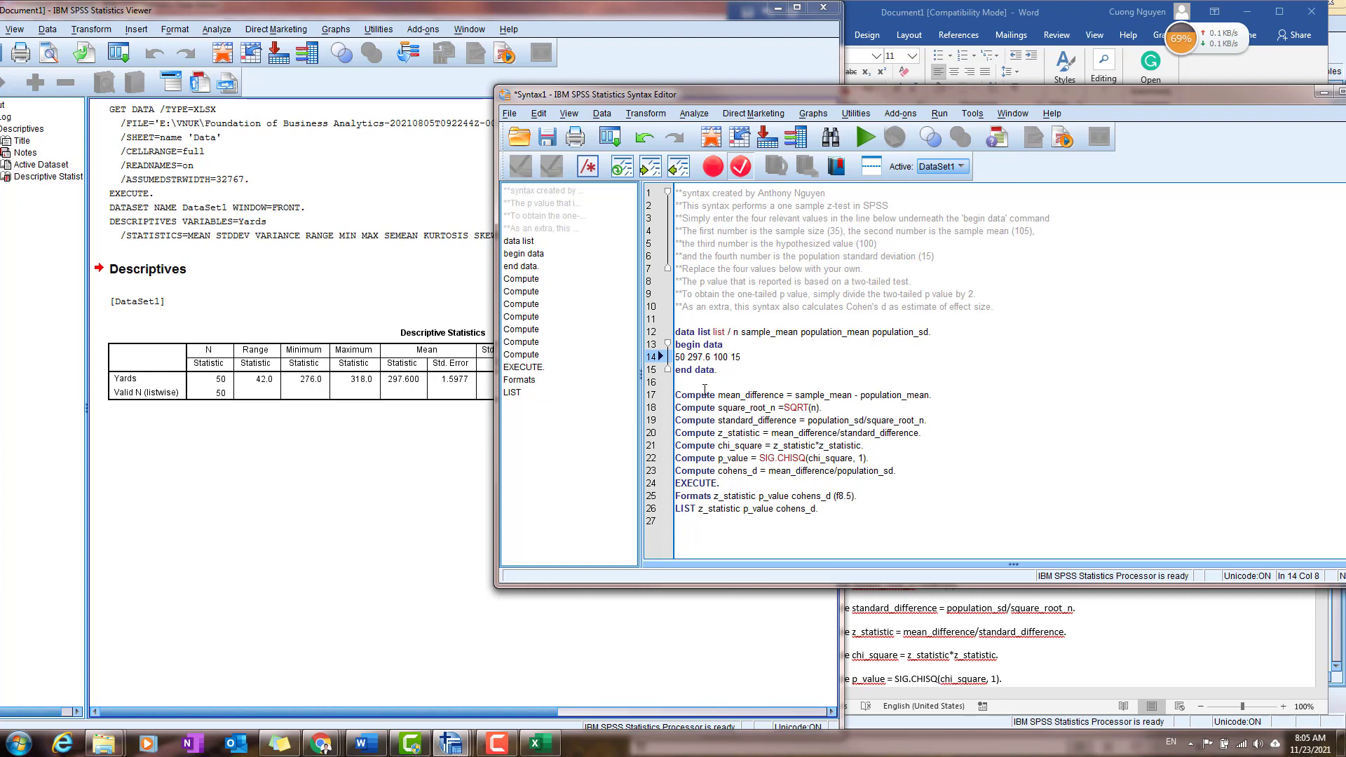
Set the hypothesized population mean to 295 and the population standard deviation to 12 in the data line.
click(729, 355)
key(BackSpace)
key(BackSpace)
key(BackSpace)
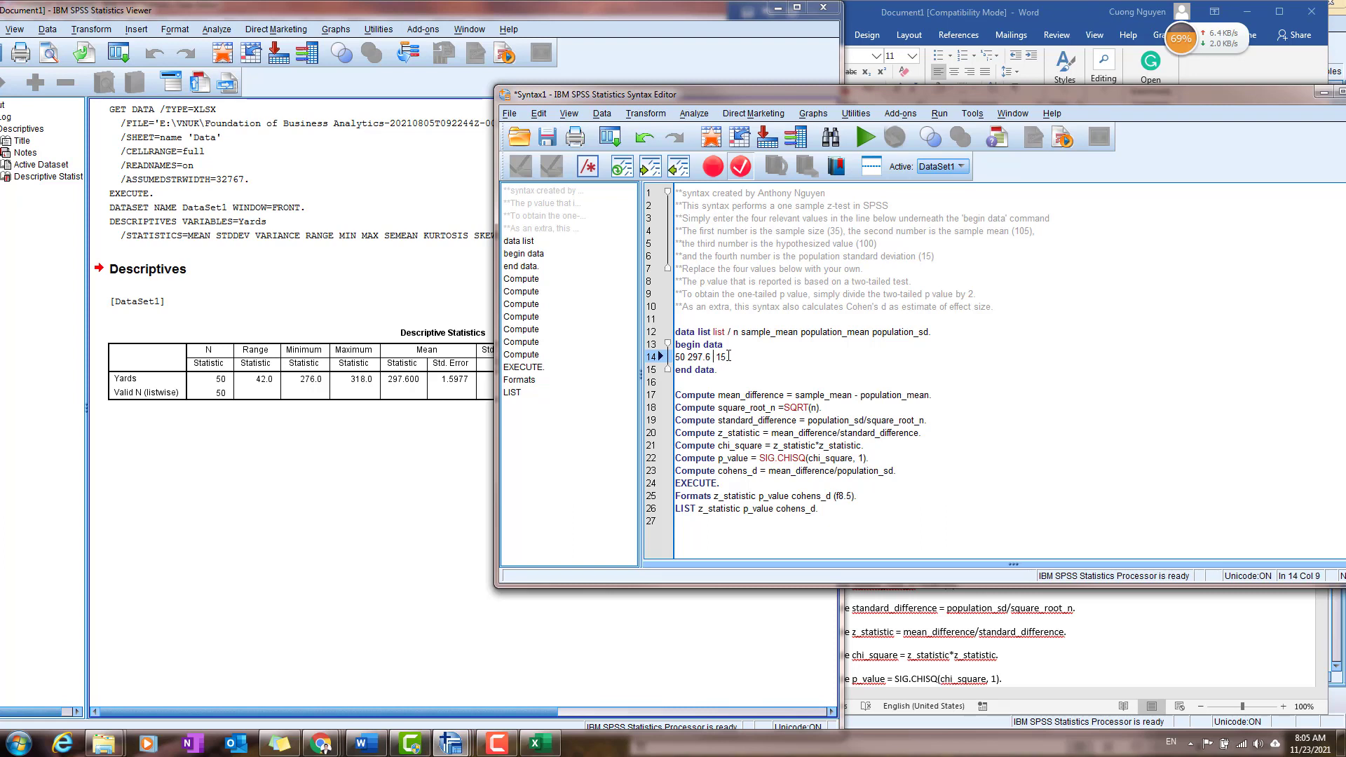
text(295)
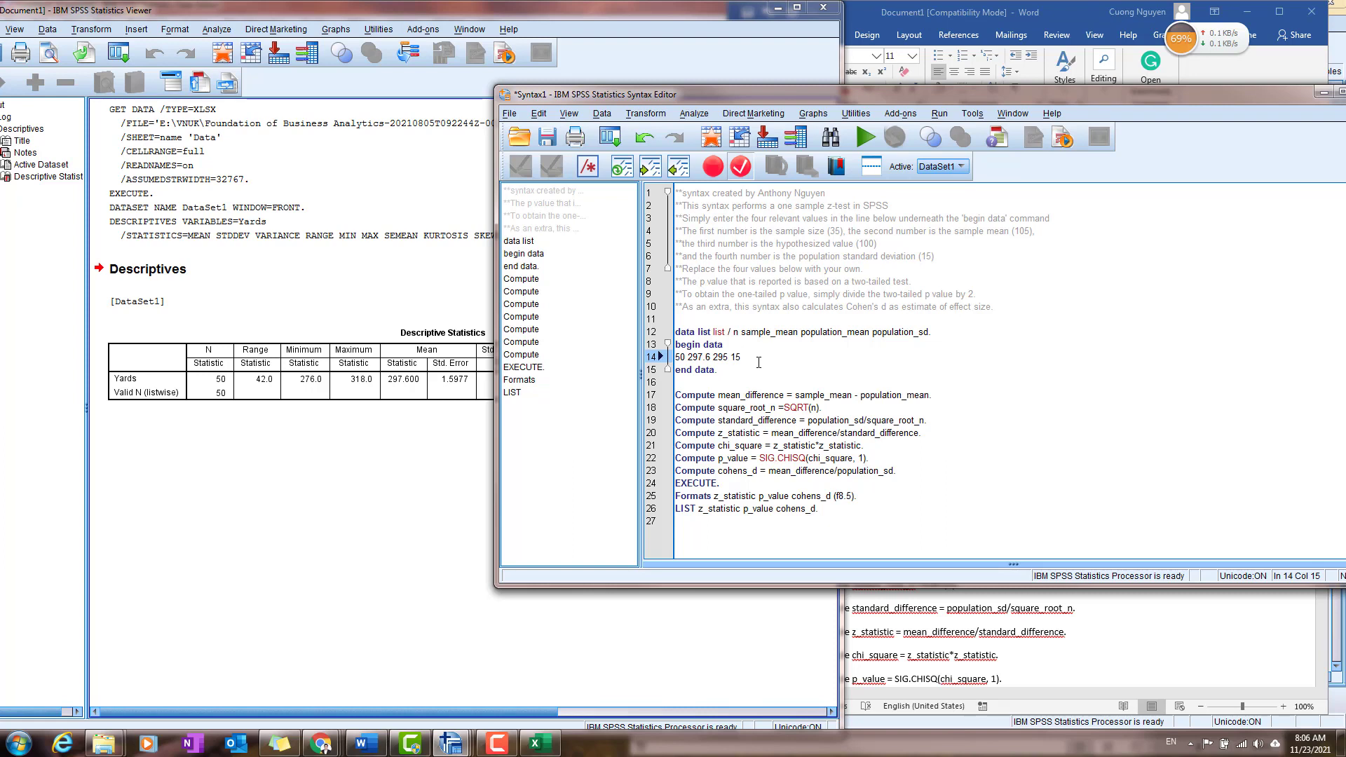
key(BackSpace)
text(2)
Run the whole z-test syntax and view the listed z statistic, p-value and Cohen's d in the output.
drag(745, 358, 675, 357)
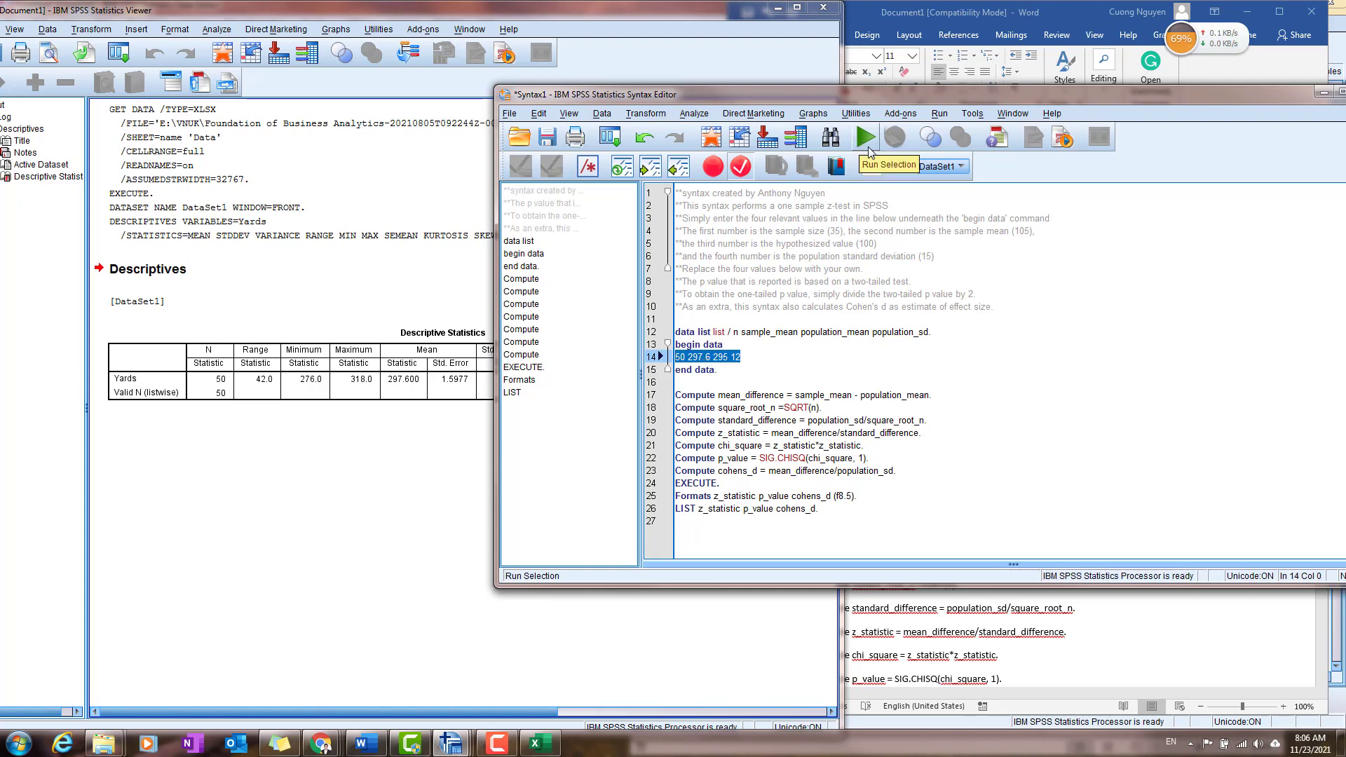
click(935, 115)
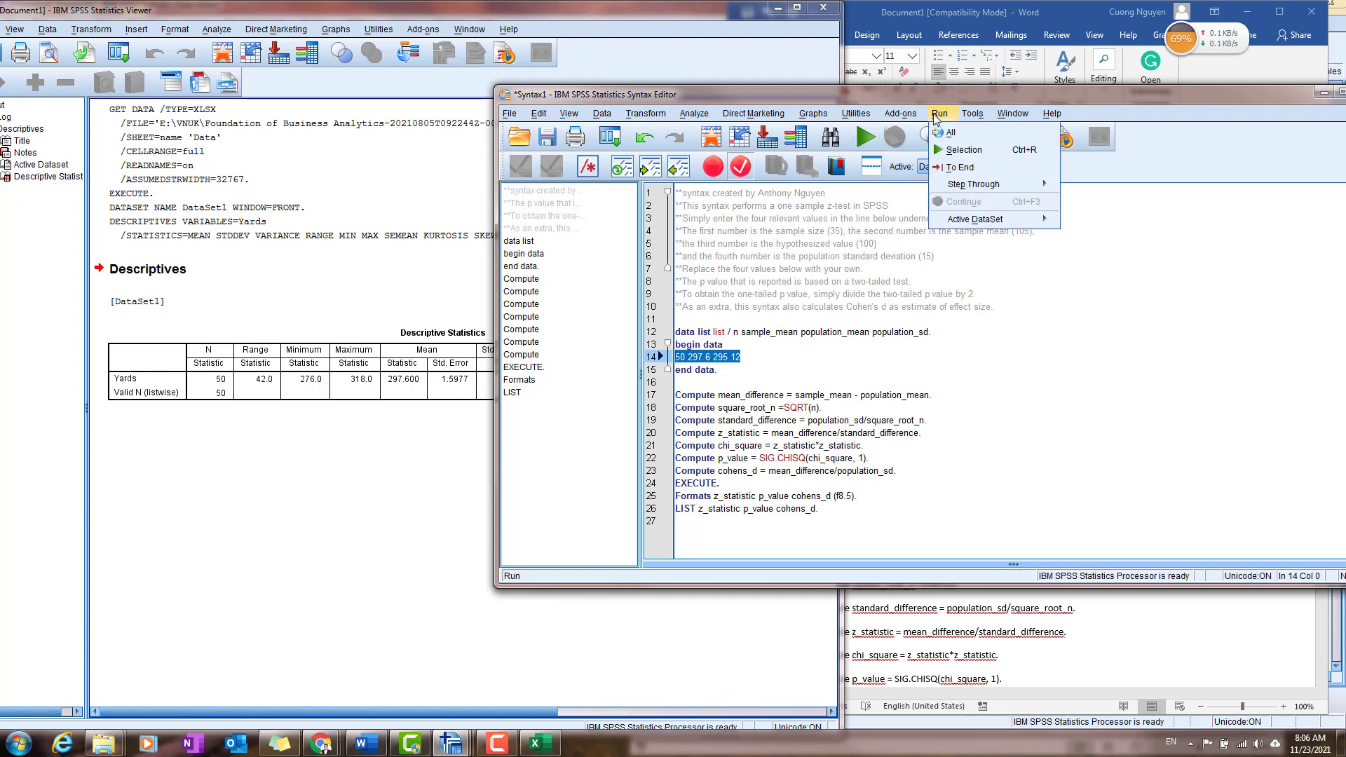
click(971, 132)
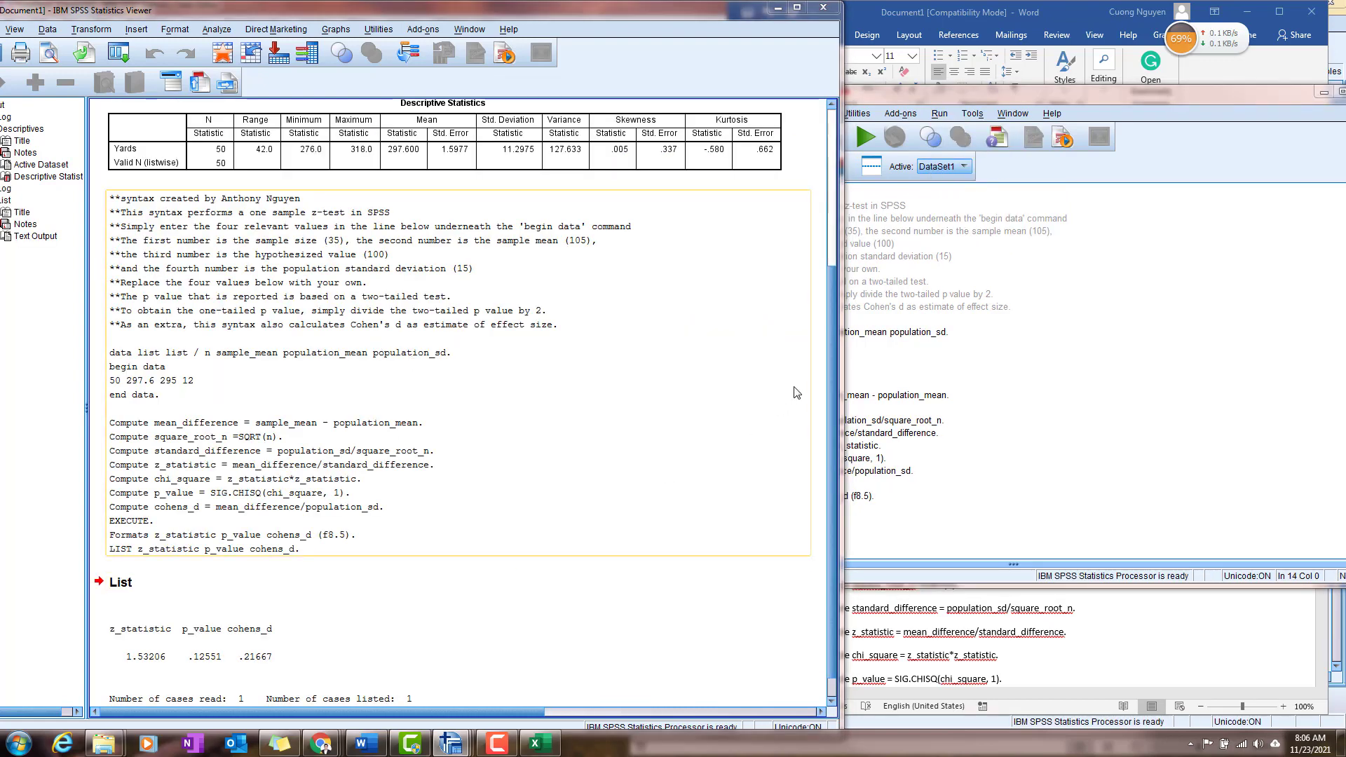
scroll(832, 370, down, 1)
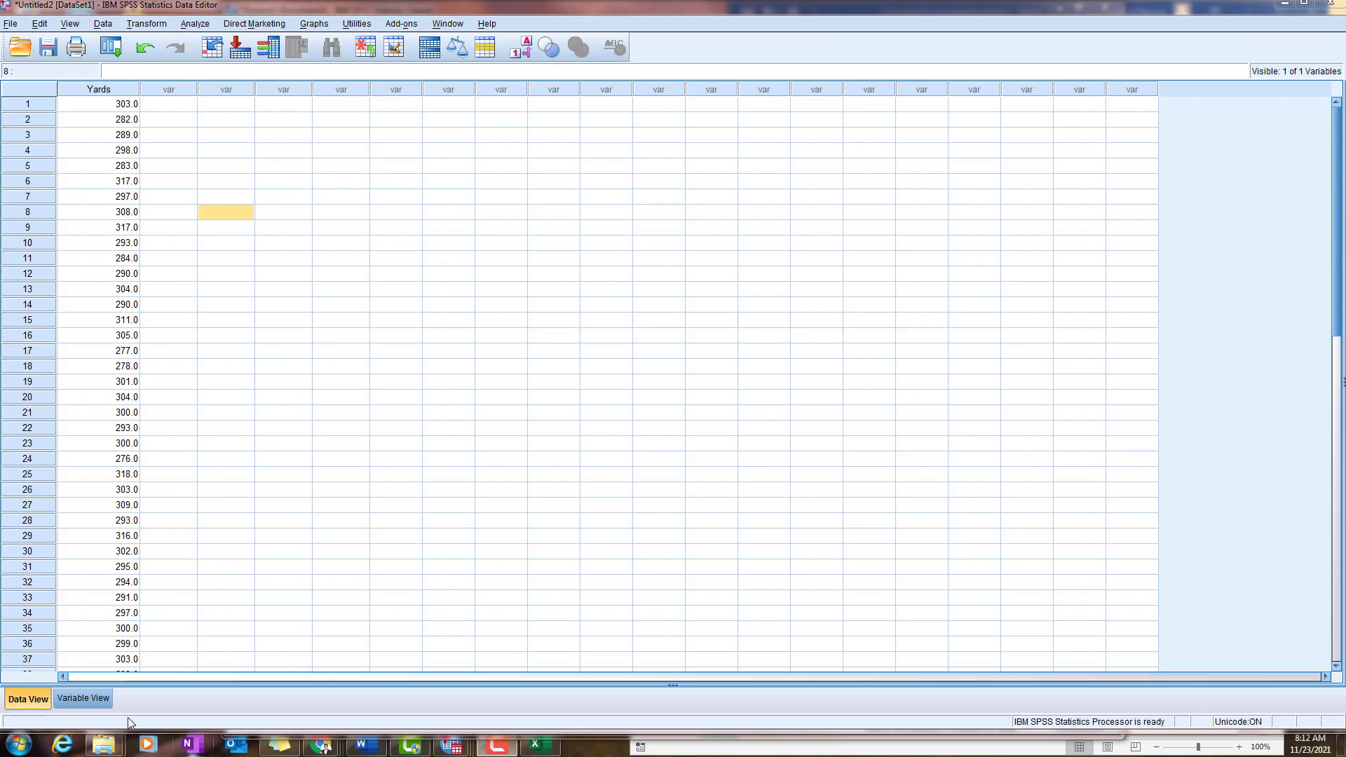
Open the AirRating workbook in Excel from the SBE13e_DATAfiles_CH09 folder, look through its Rating column, and close it.
mouse_move(104, 750)
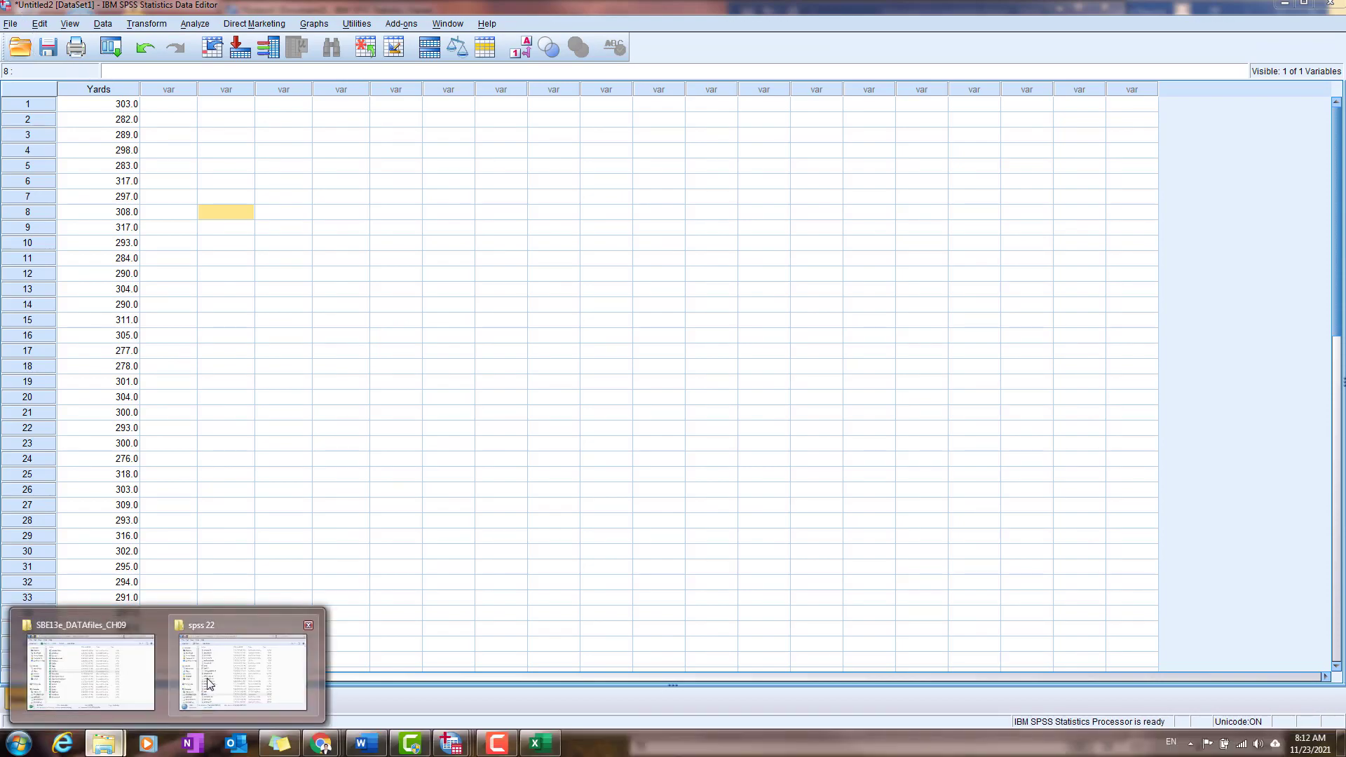
click(242, 672)
click(153, 652)
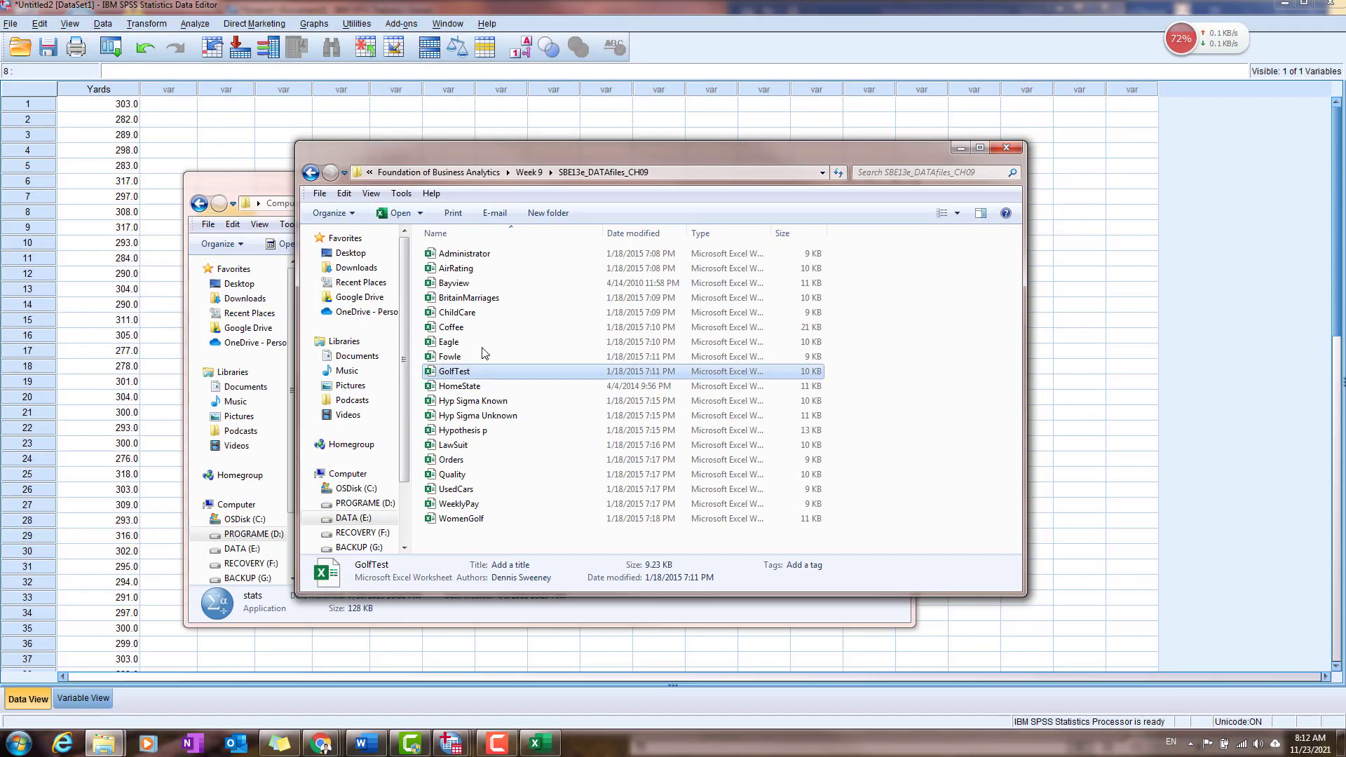
click(521, 268)
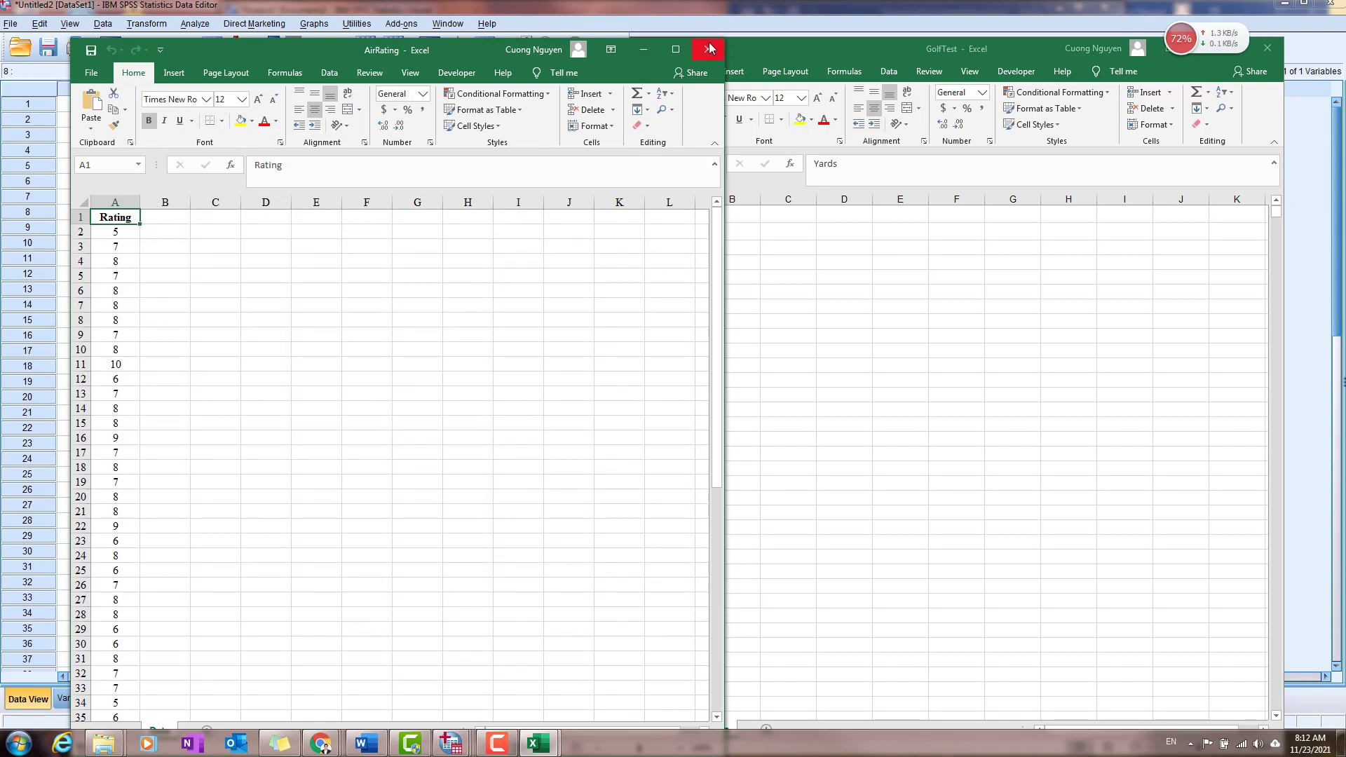
scroll(125, 328, down, 17)
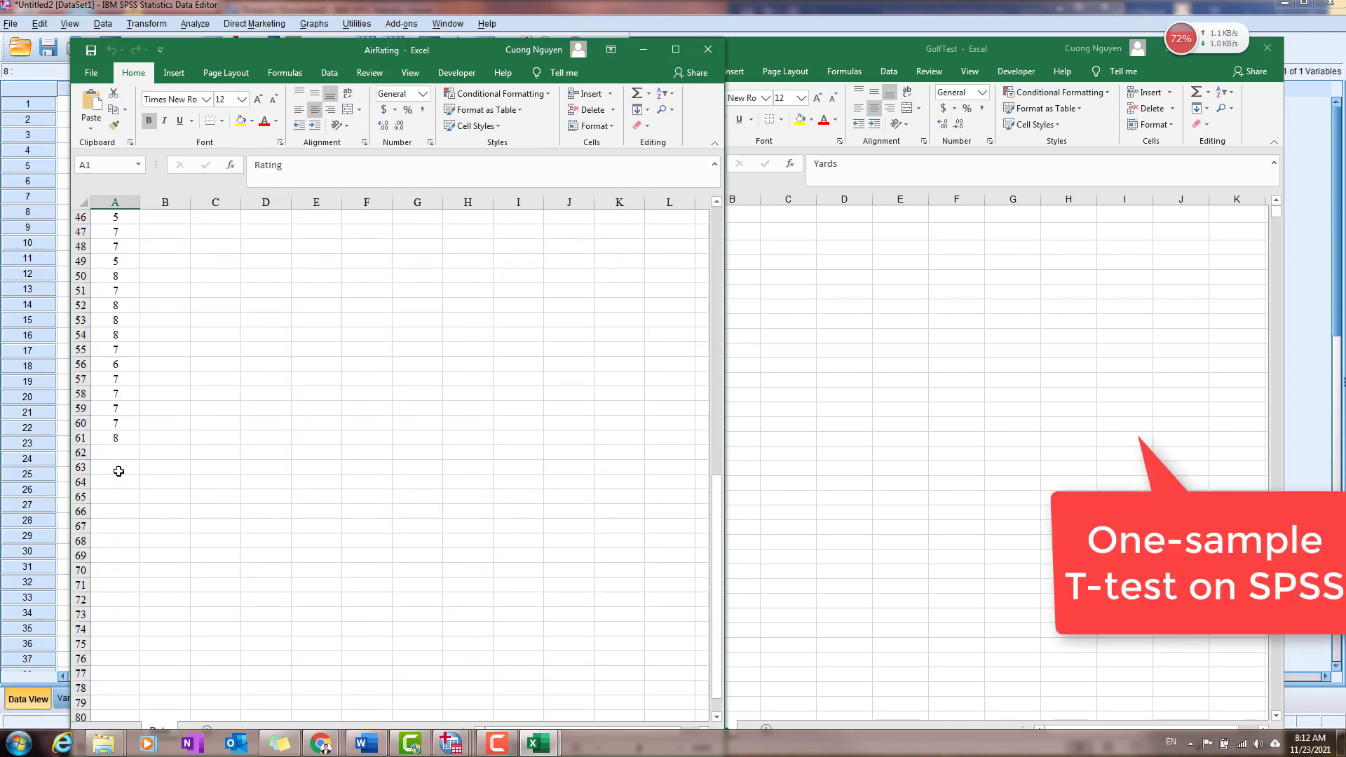
click(708, 50)
Switch to SPSS and import the Excel file AirRating.xlsx, reading variable names from the first row of the Data worksheet.
click(393, 7)
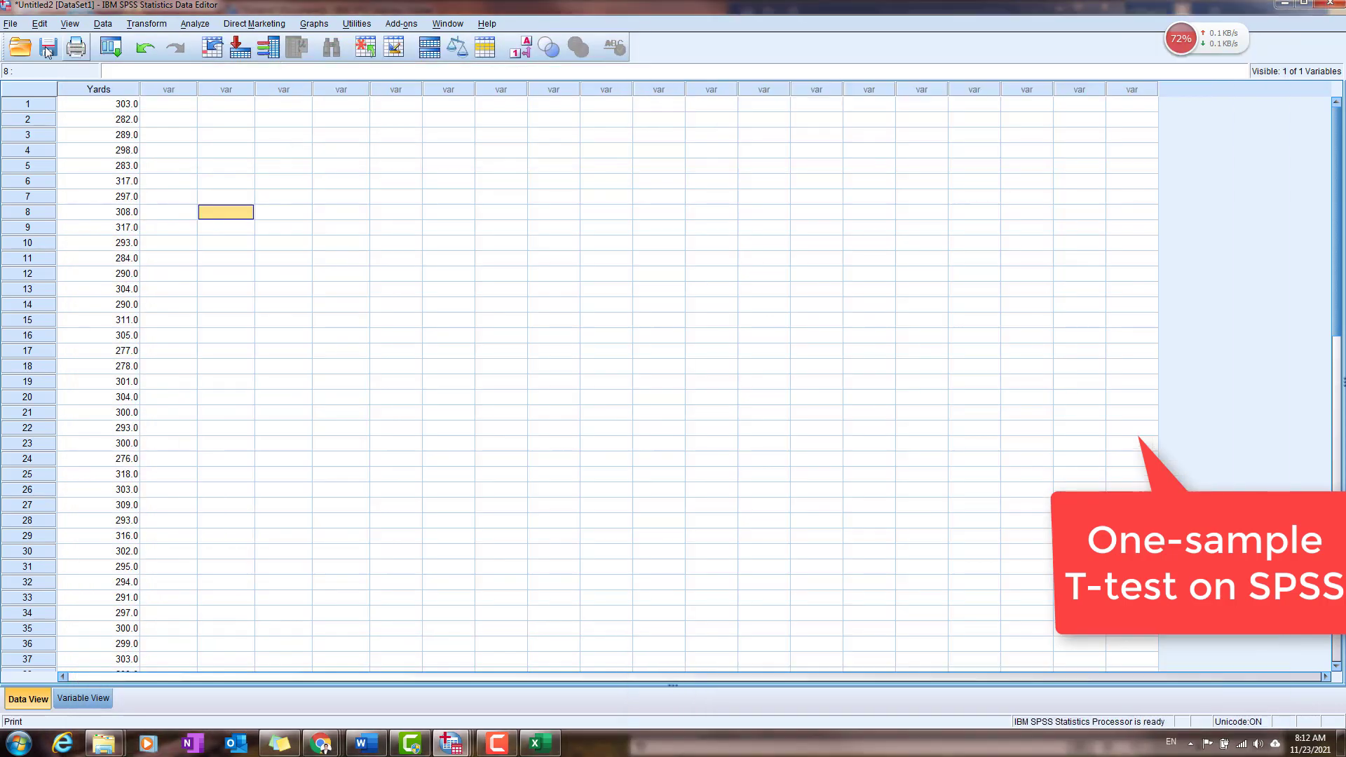
click(12, 23)
mouse_move(28, 60)
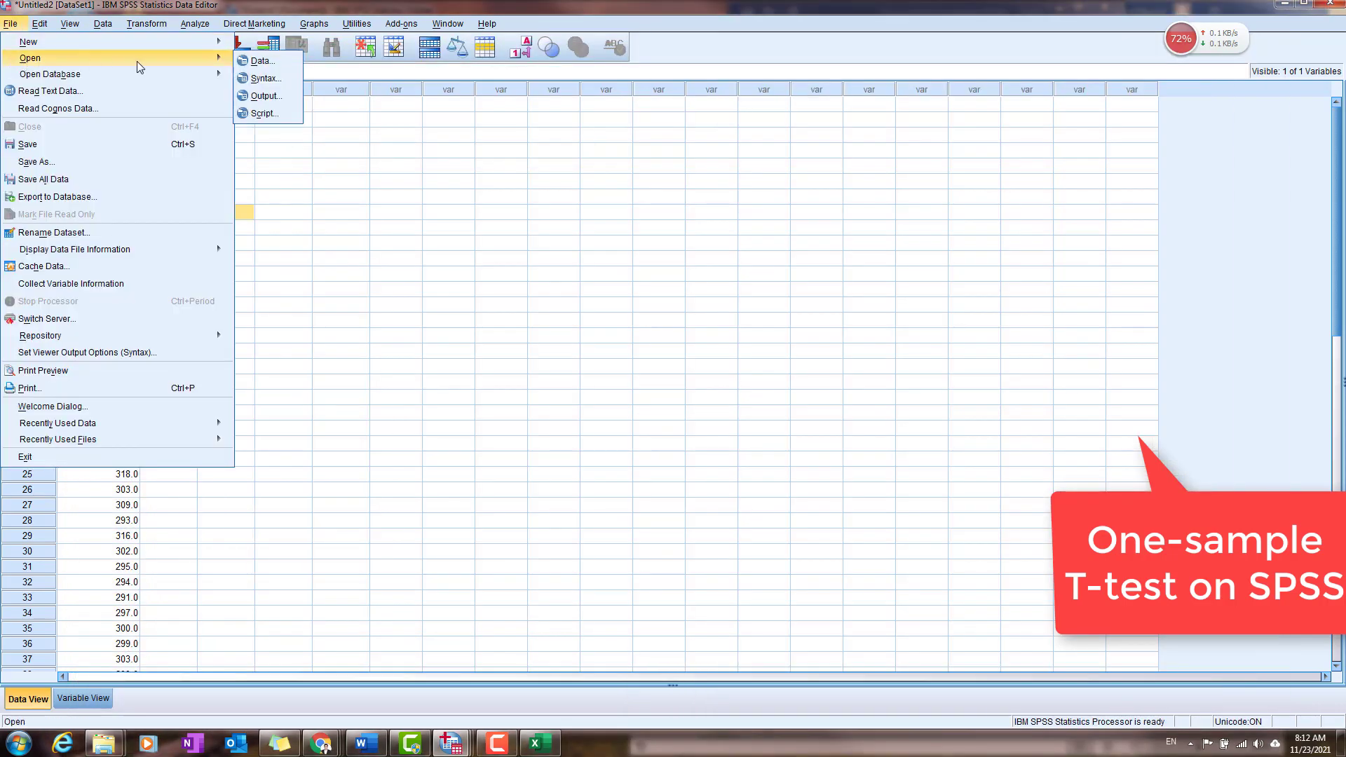
click(260, 61)
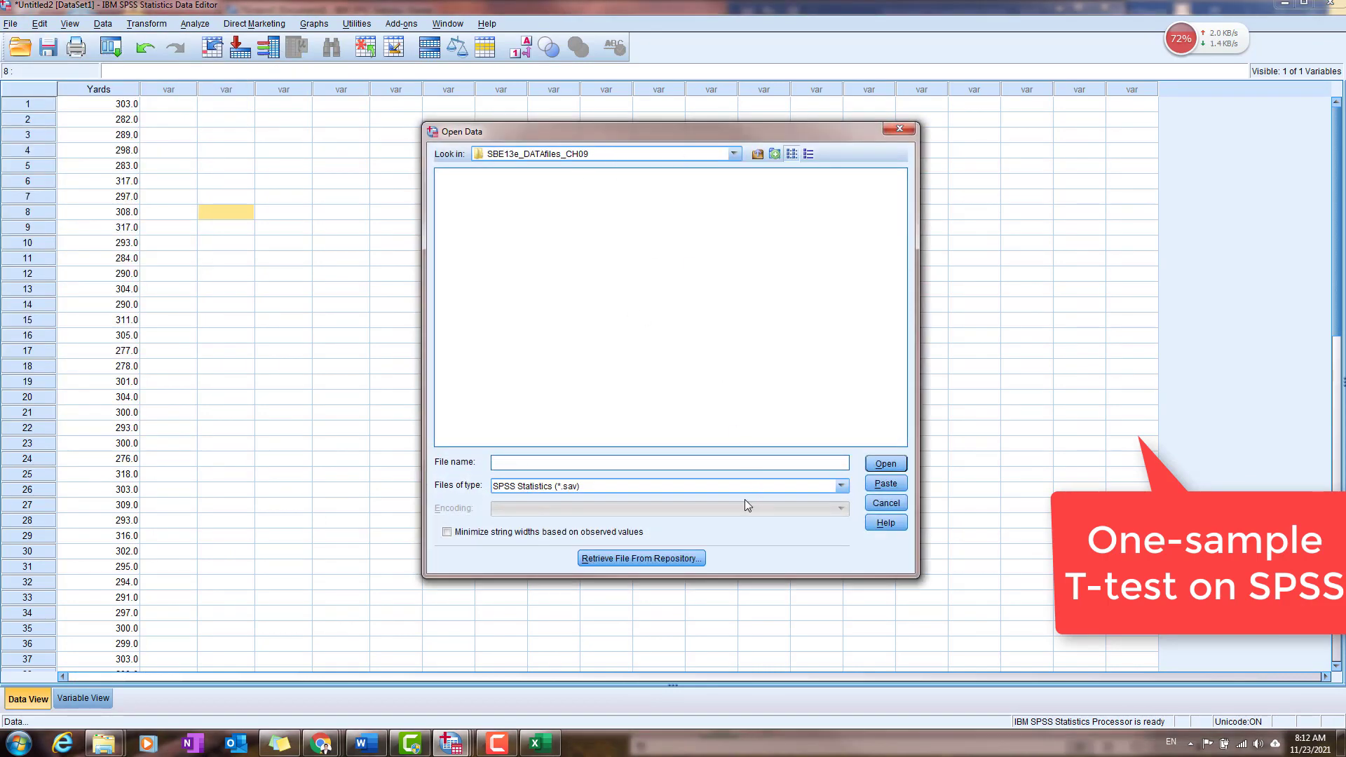
click(761, 487)
click(596, 552)
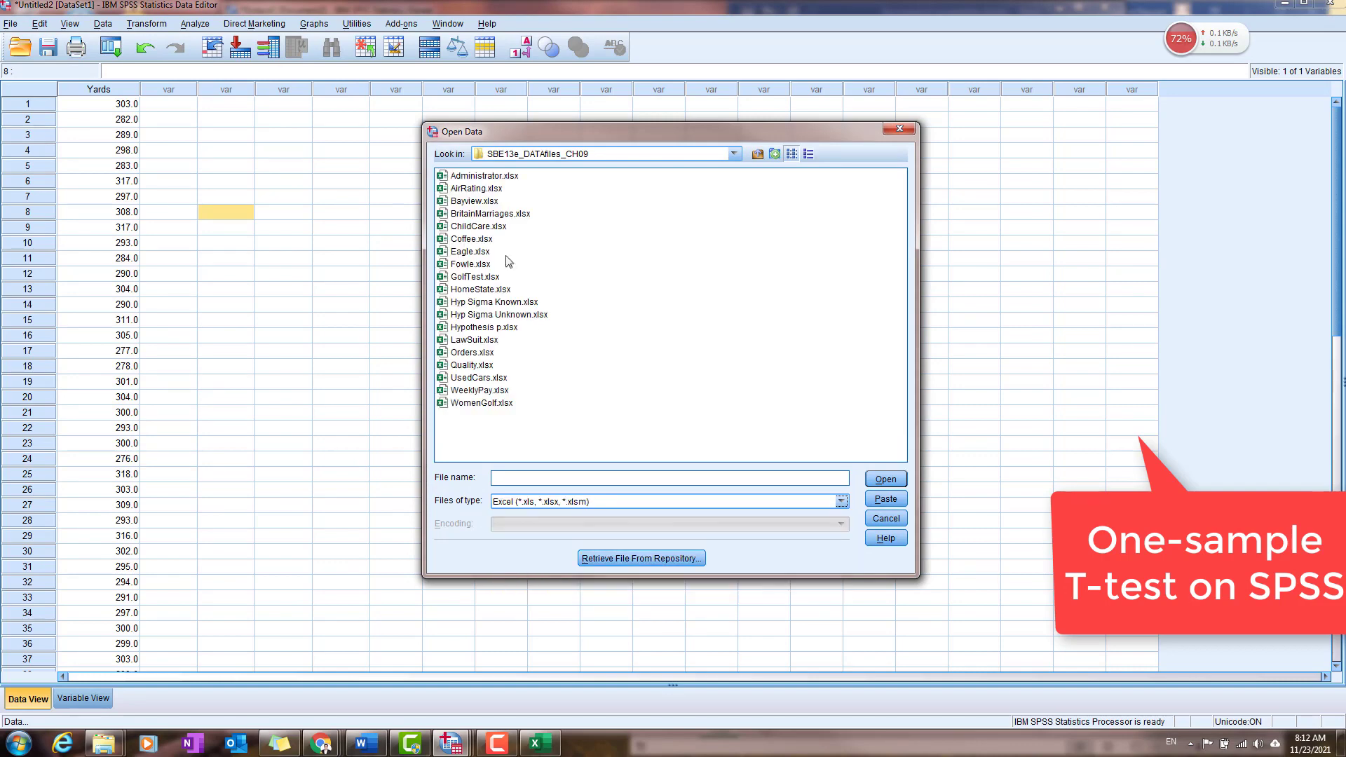
click(477, 189)
click(885, 480)
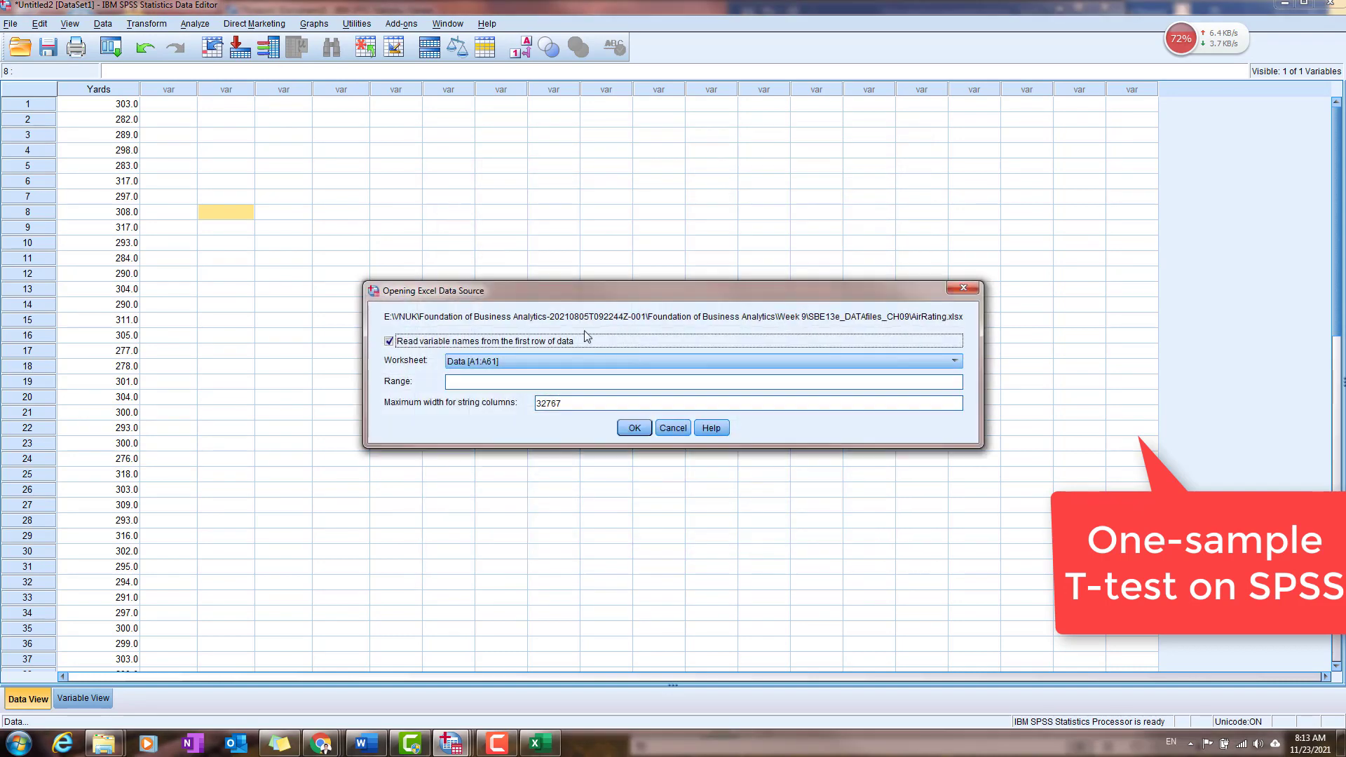
click(634, 429)
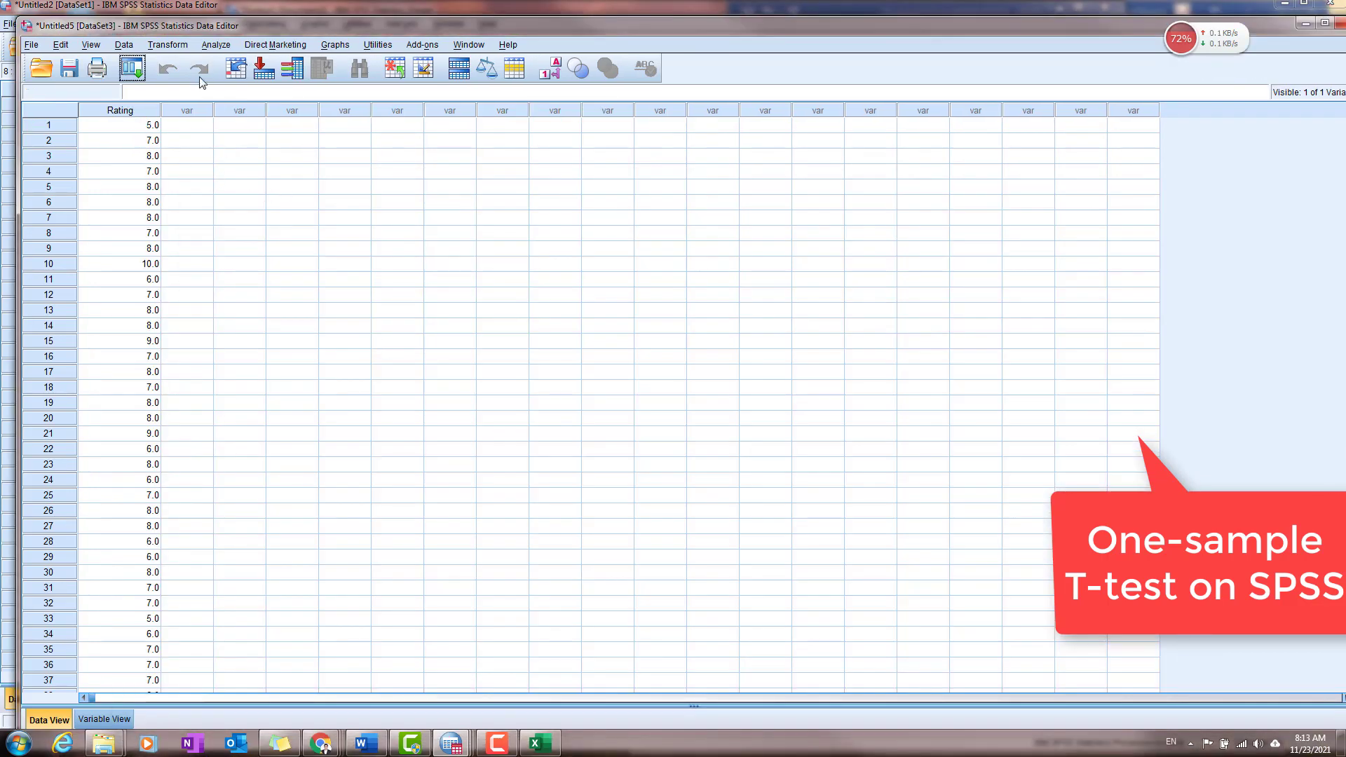
Set up a One-Sample T Test with Rating as the test variable and a test value of 7.
click(216, 46)
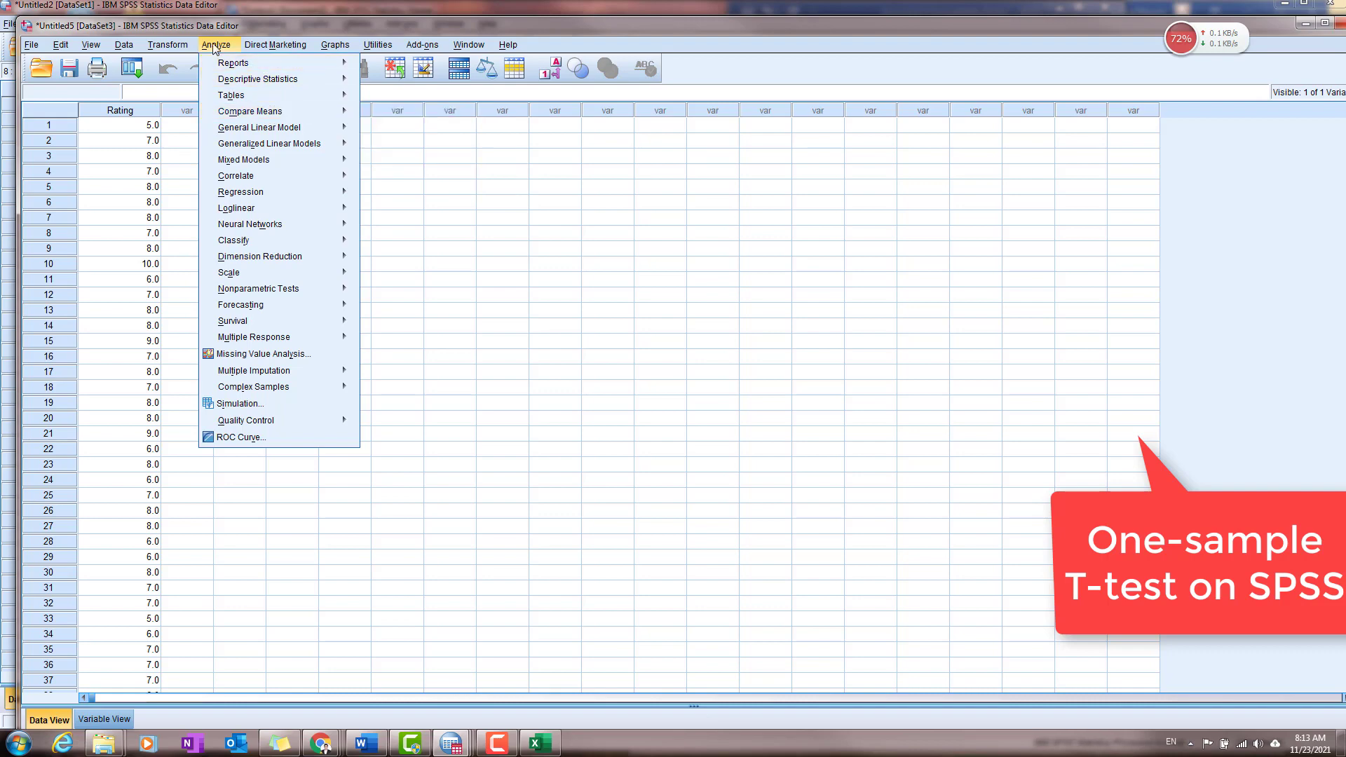
mouse_move(249, 116)
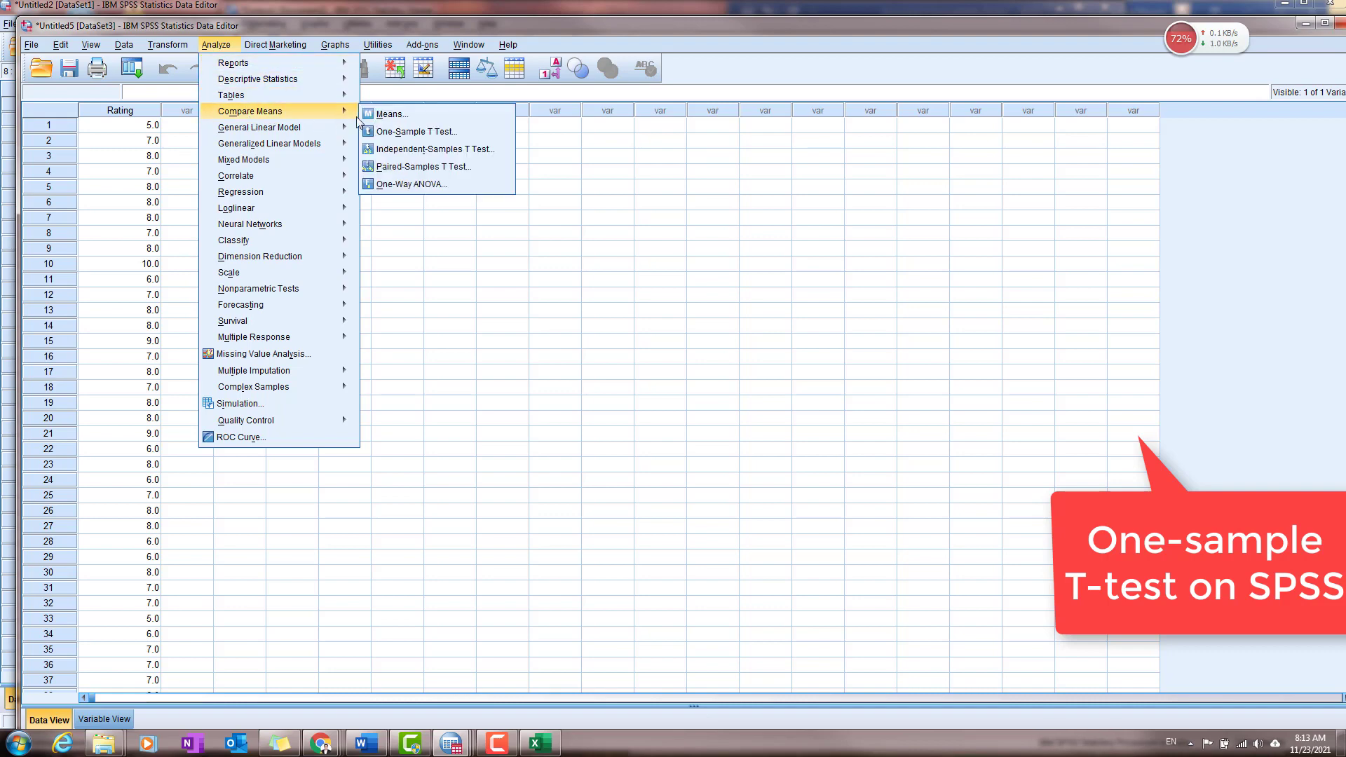
click(440, 133)
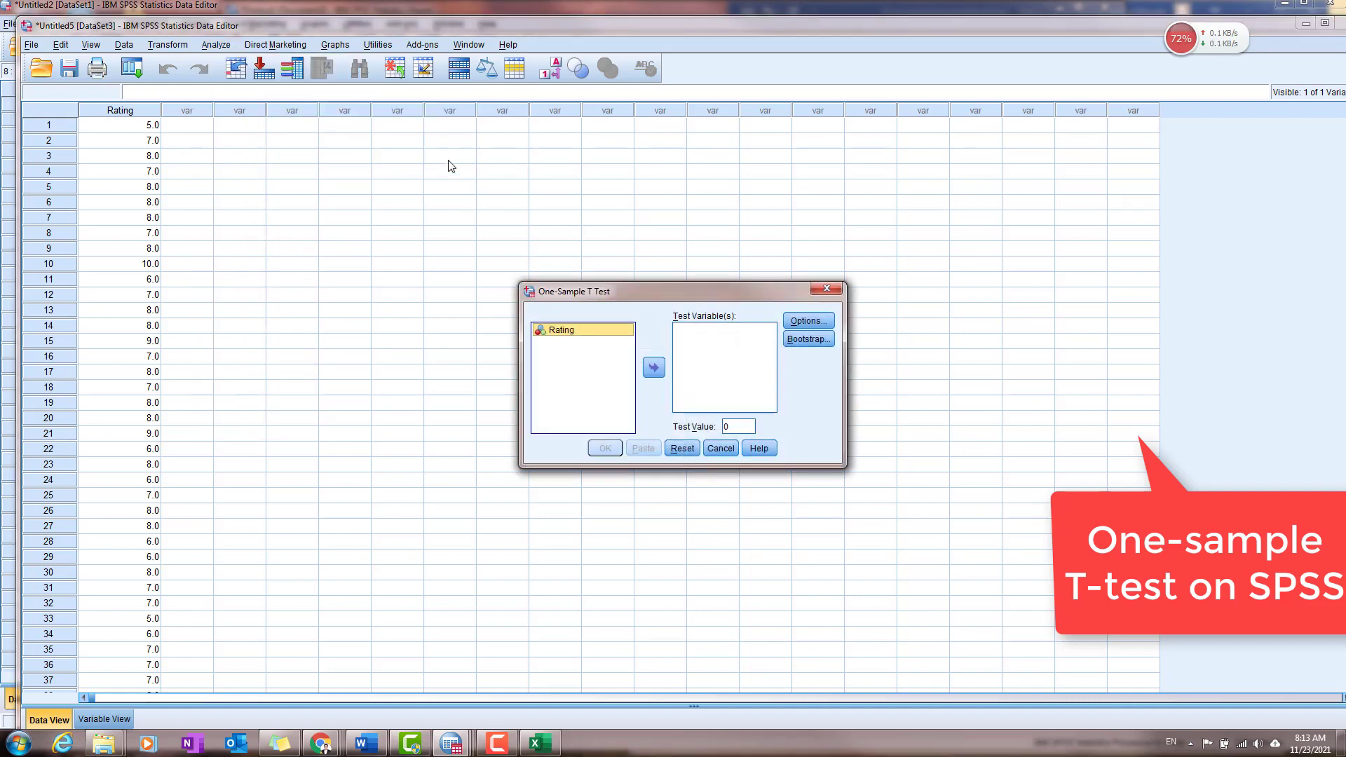
click(654, 367)
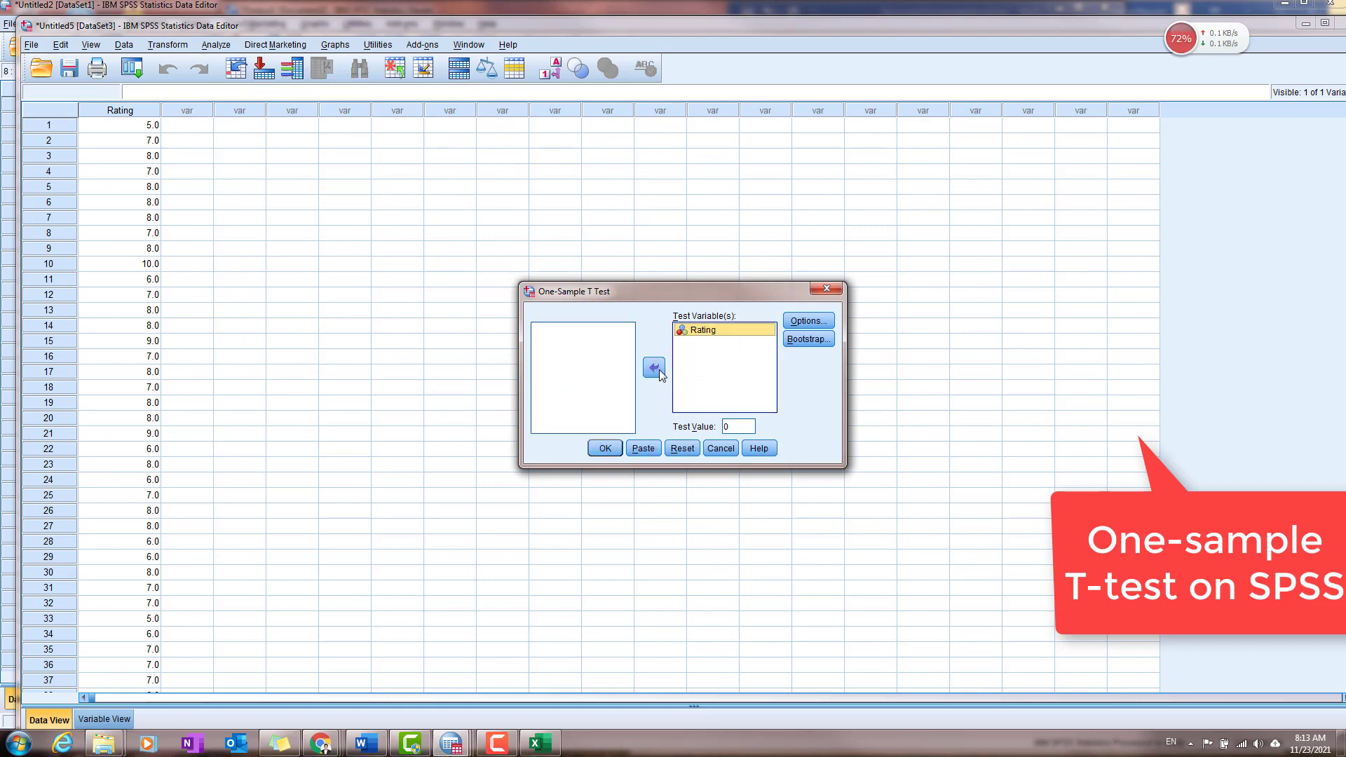
double_click(747, 428)
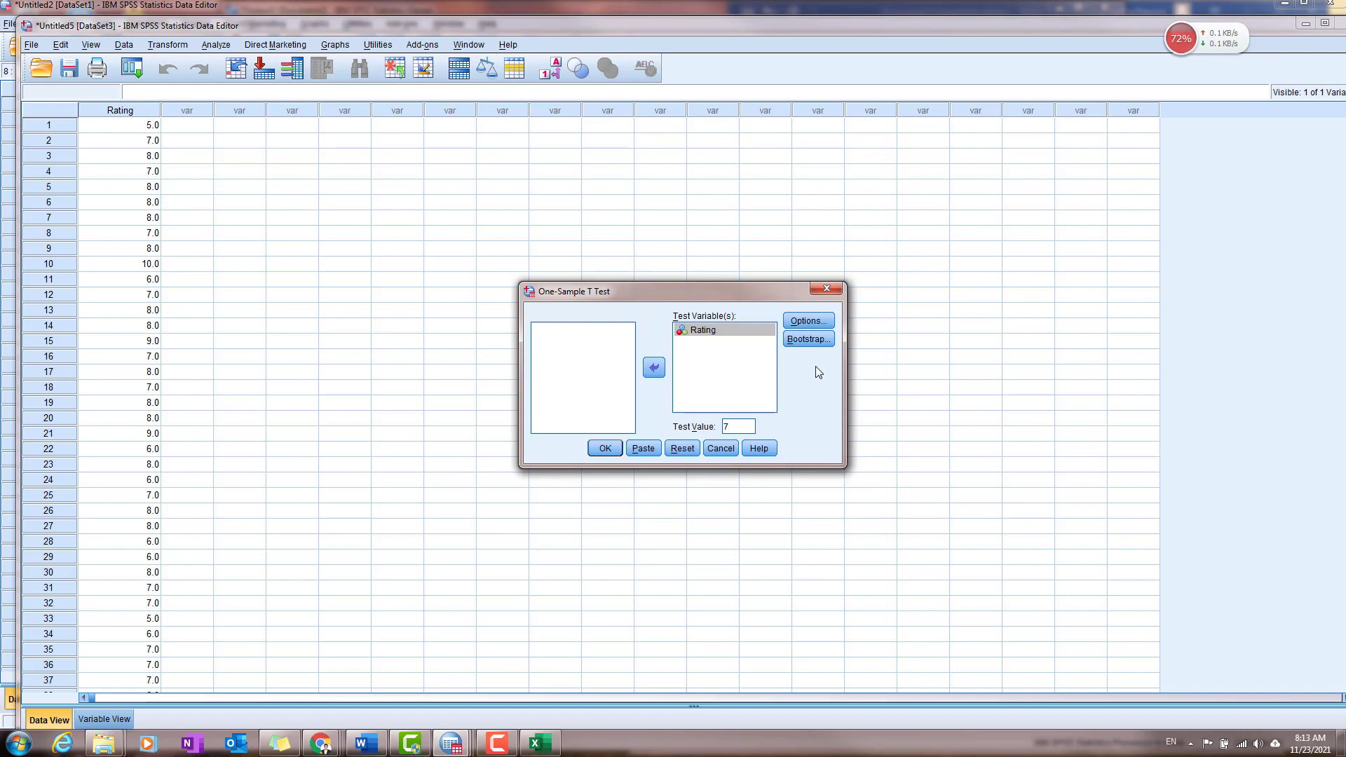
Accept the 95% confidence interval with cases excluded analysis by analysis, and run the one-sample t-test.
click(808, 320)
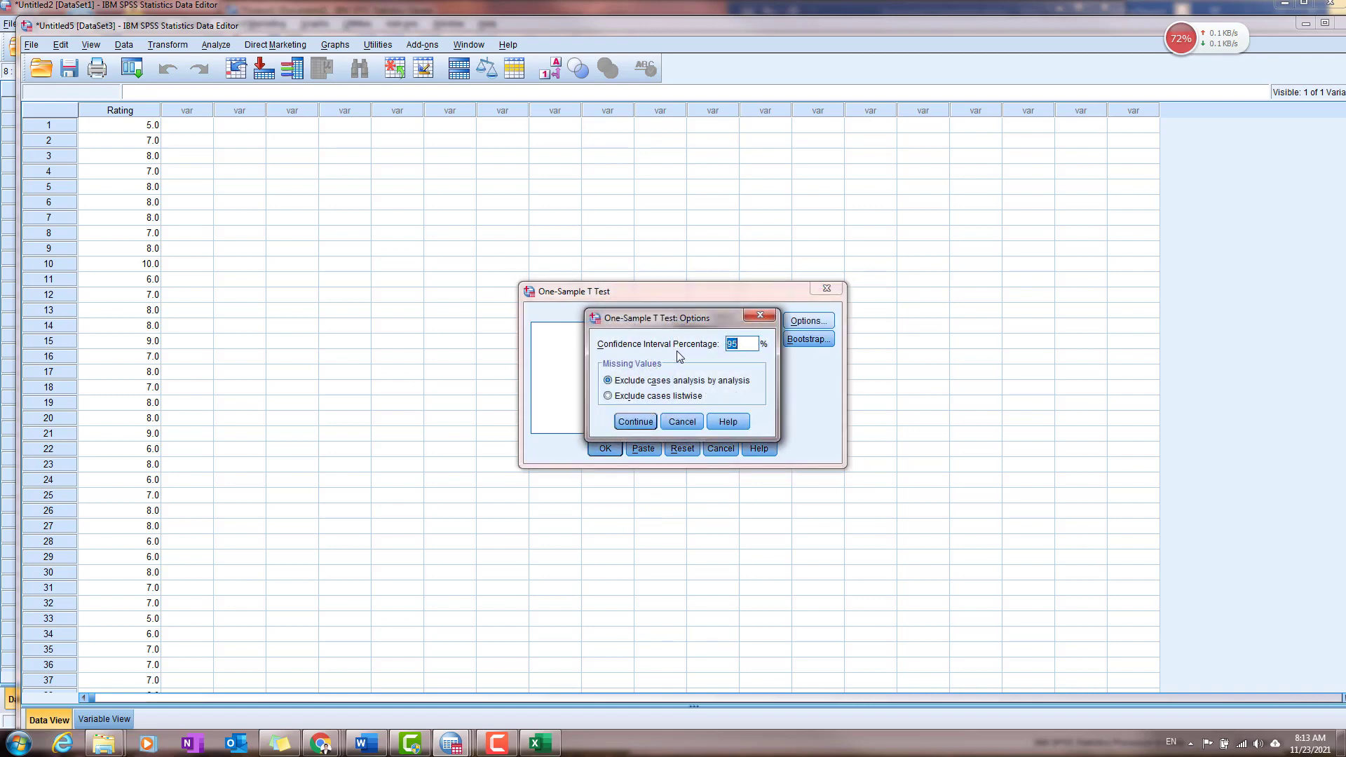
click(633, 423)
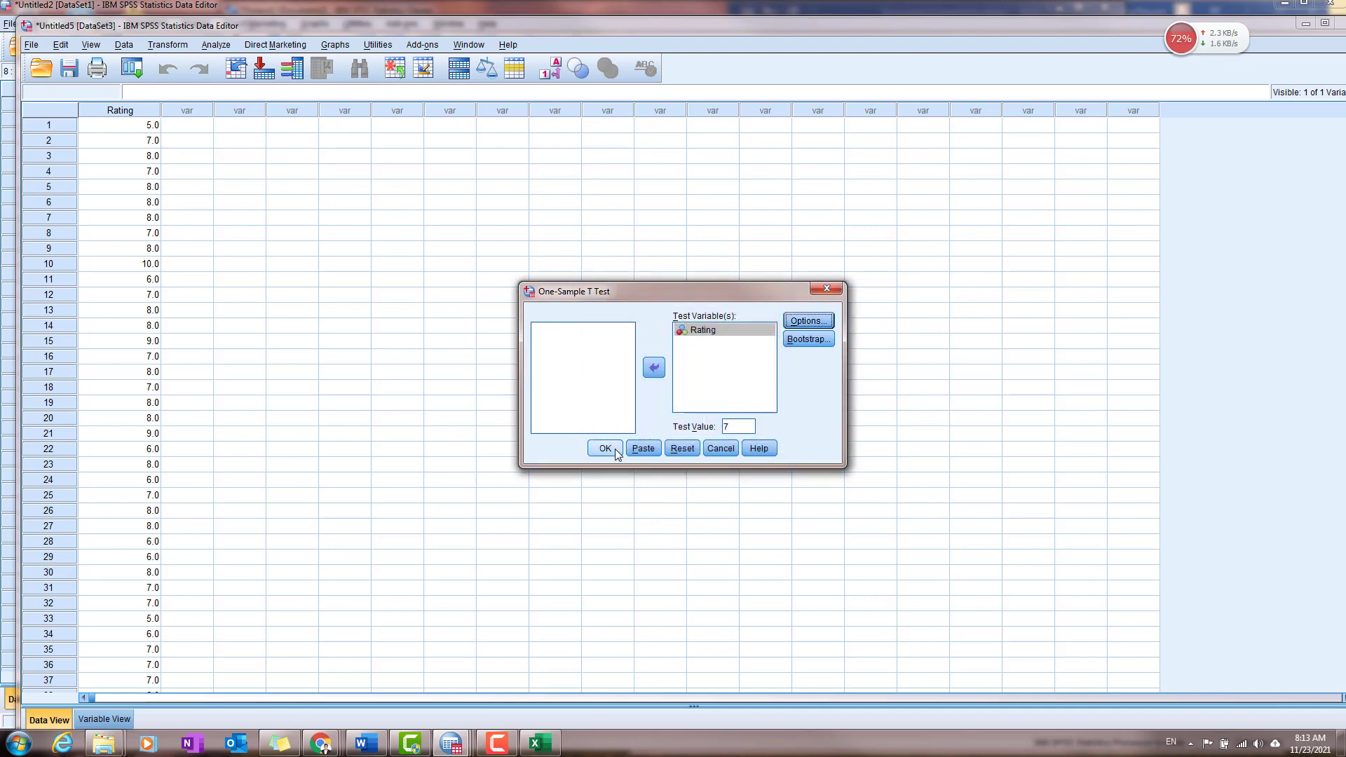
click(616, 452)
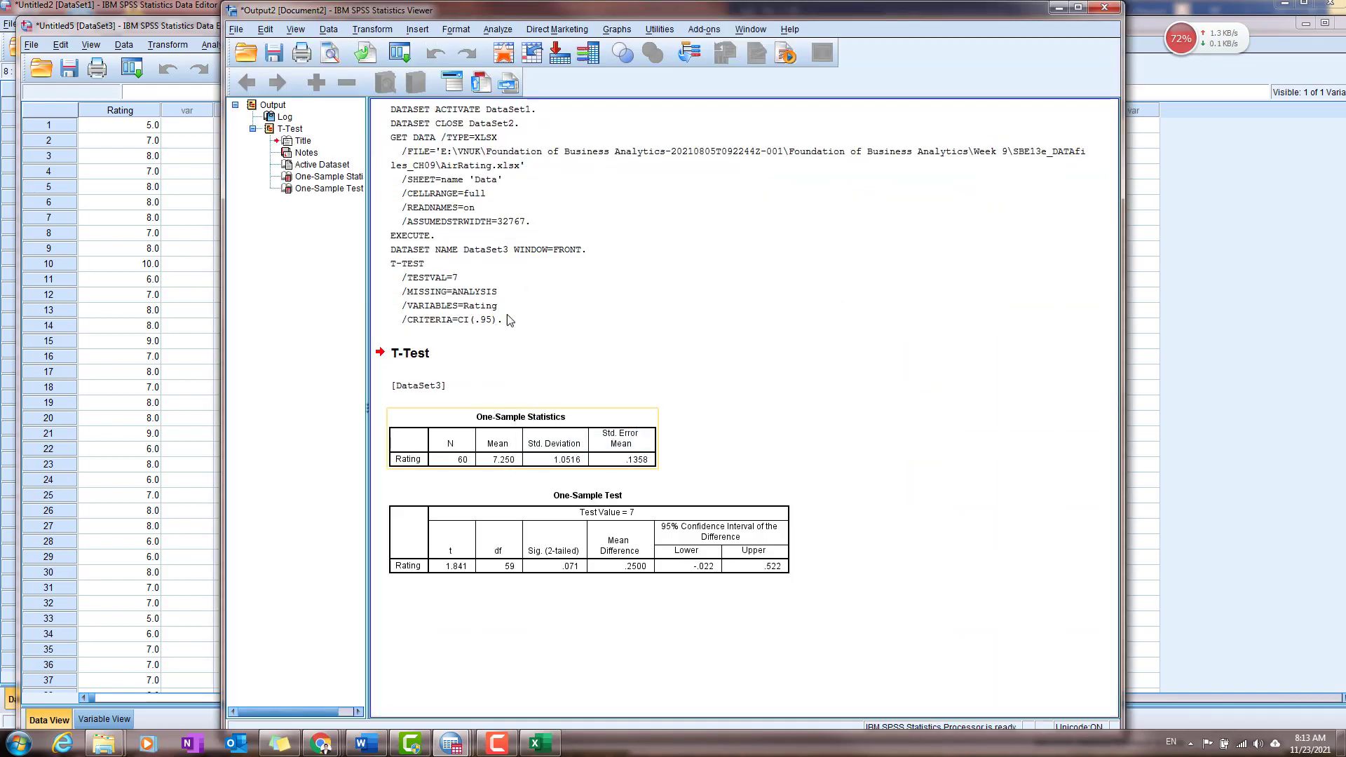